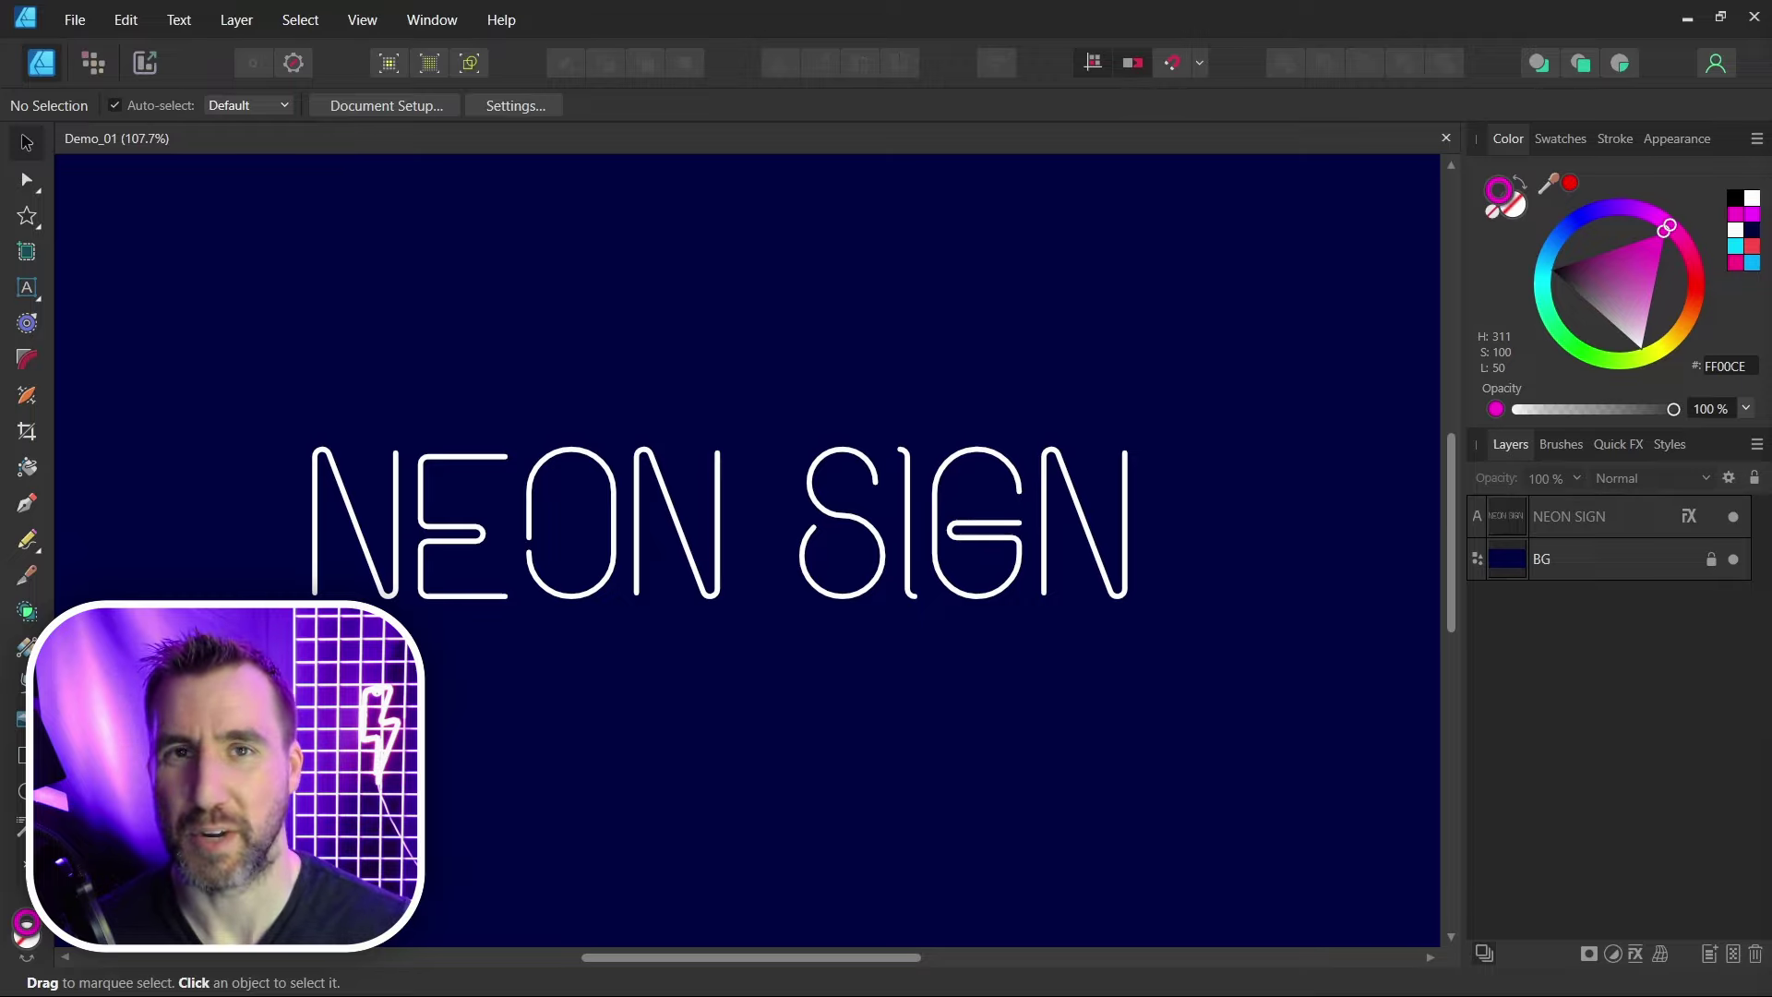
Step: Select the NEON SIGN text and enable a white Screen Outer Glow at 100% opacity
click(857, 549)
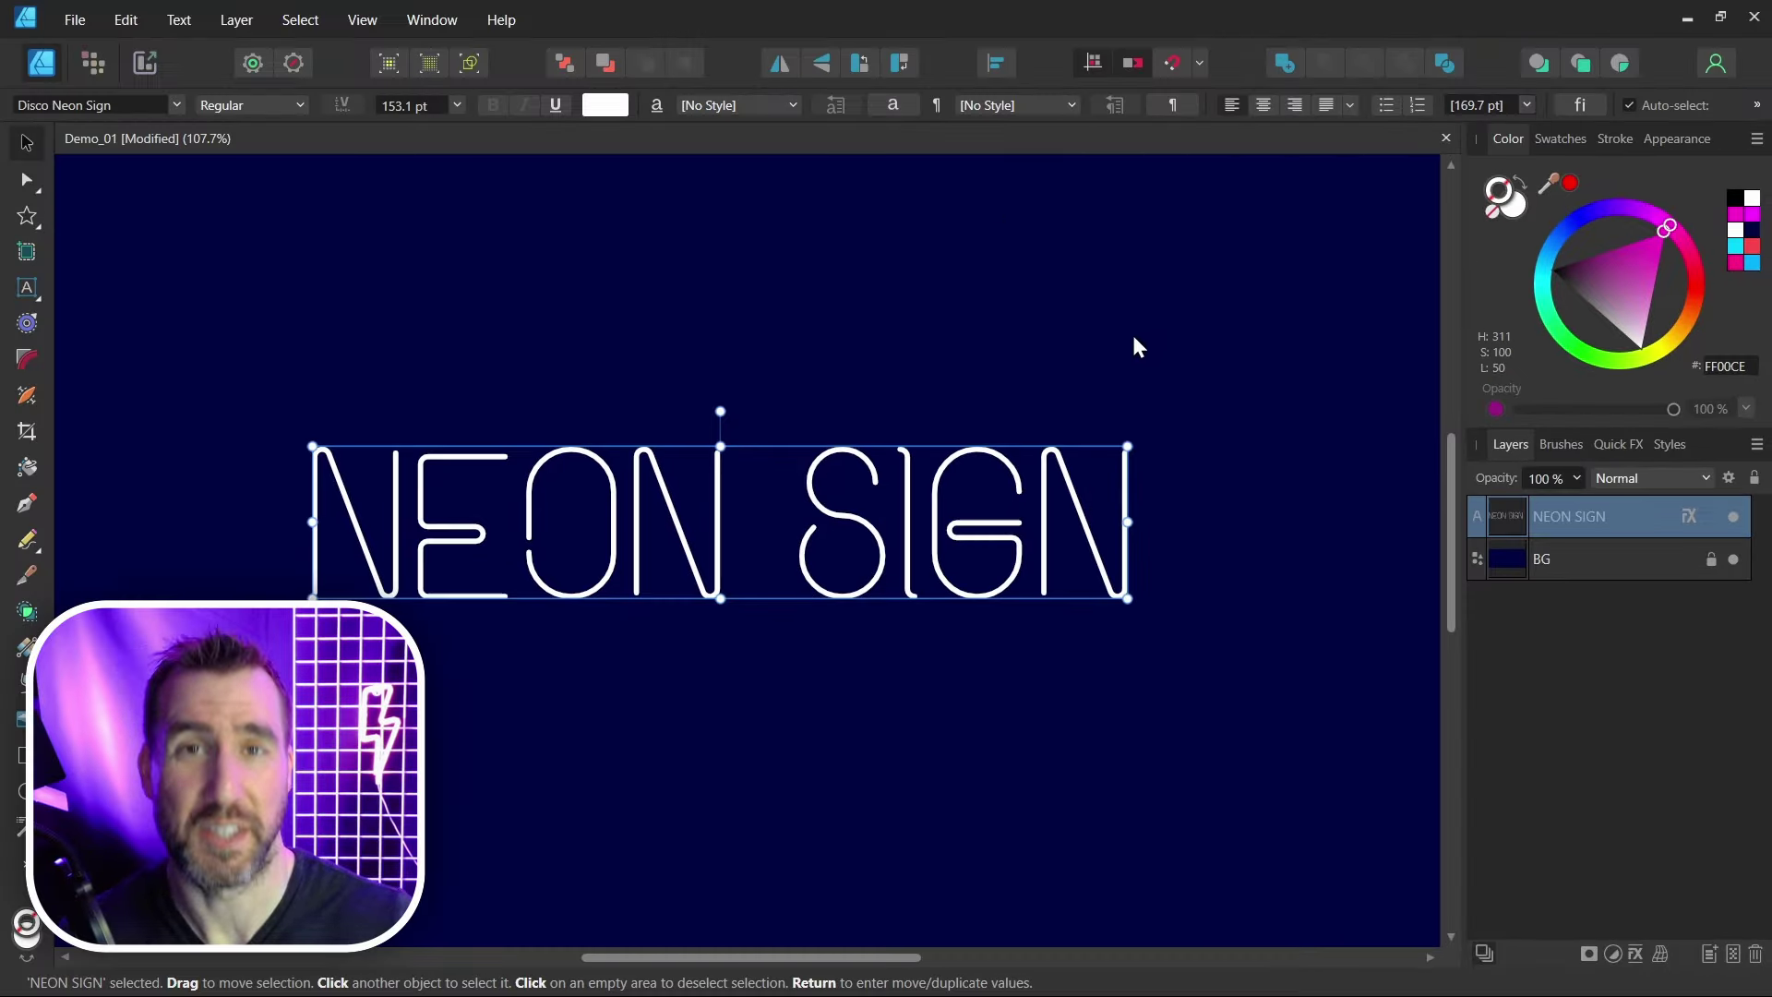
key(ctrl+z)
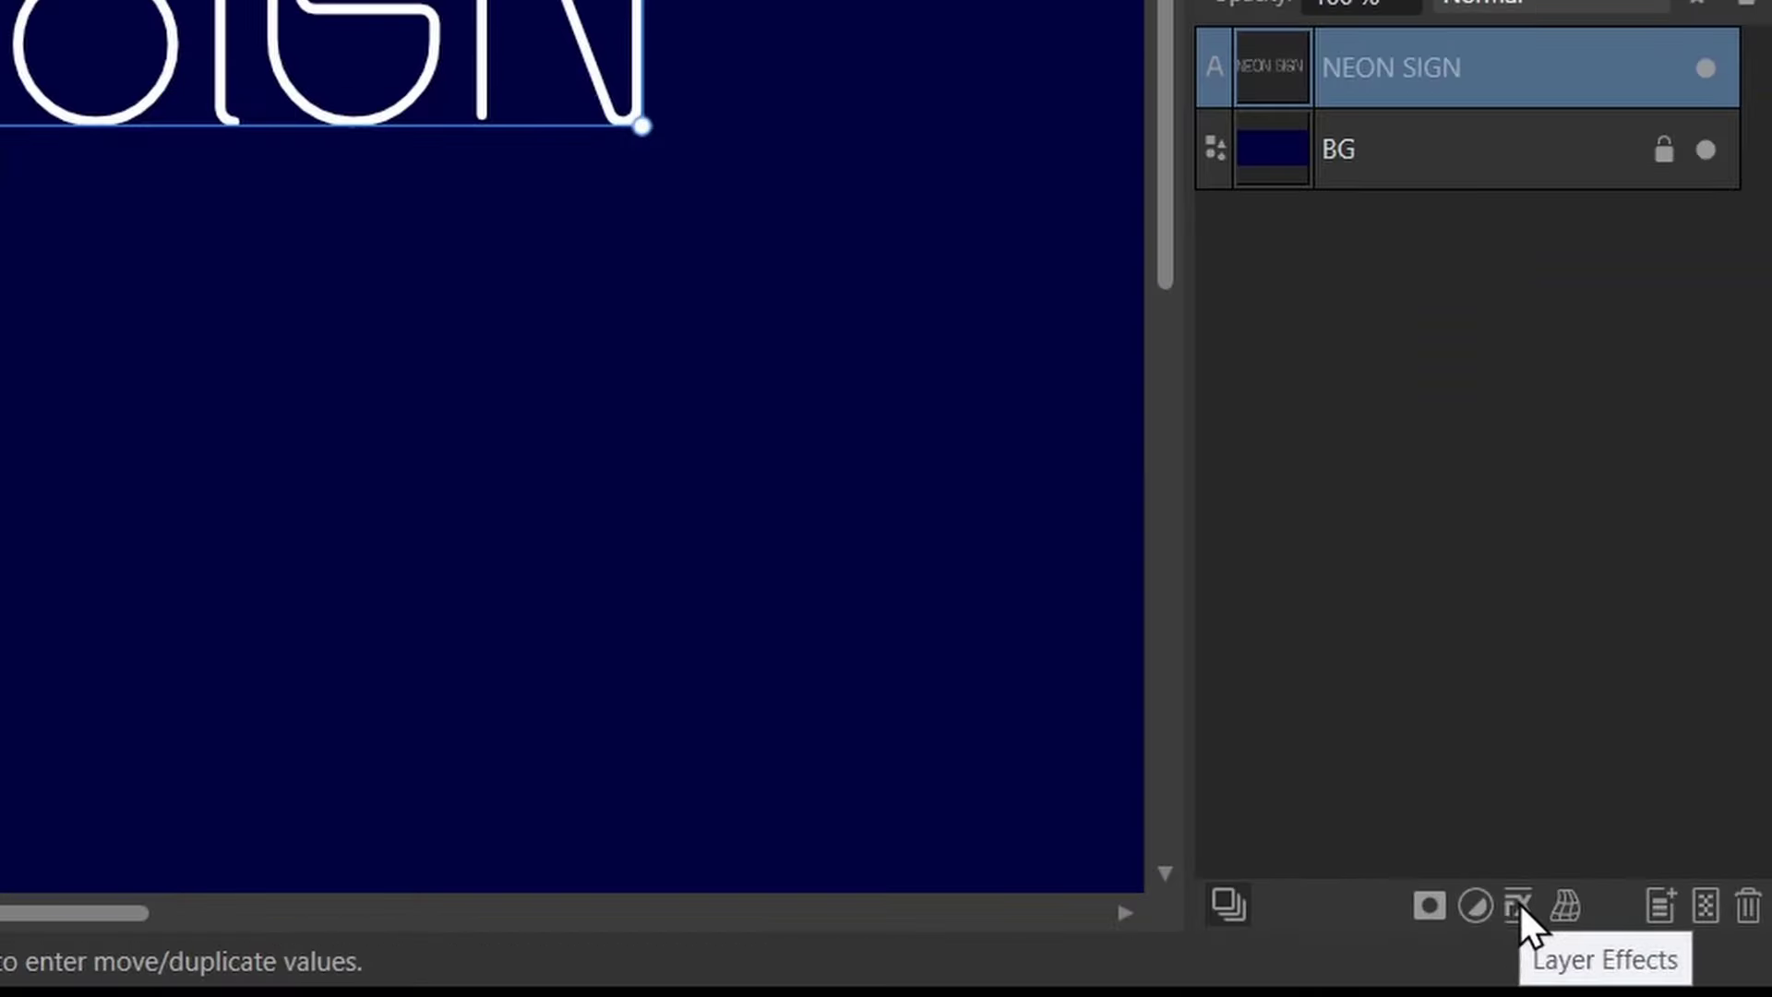
click(1518, 904)
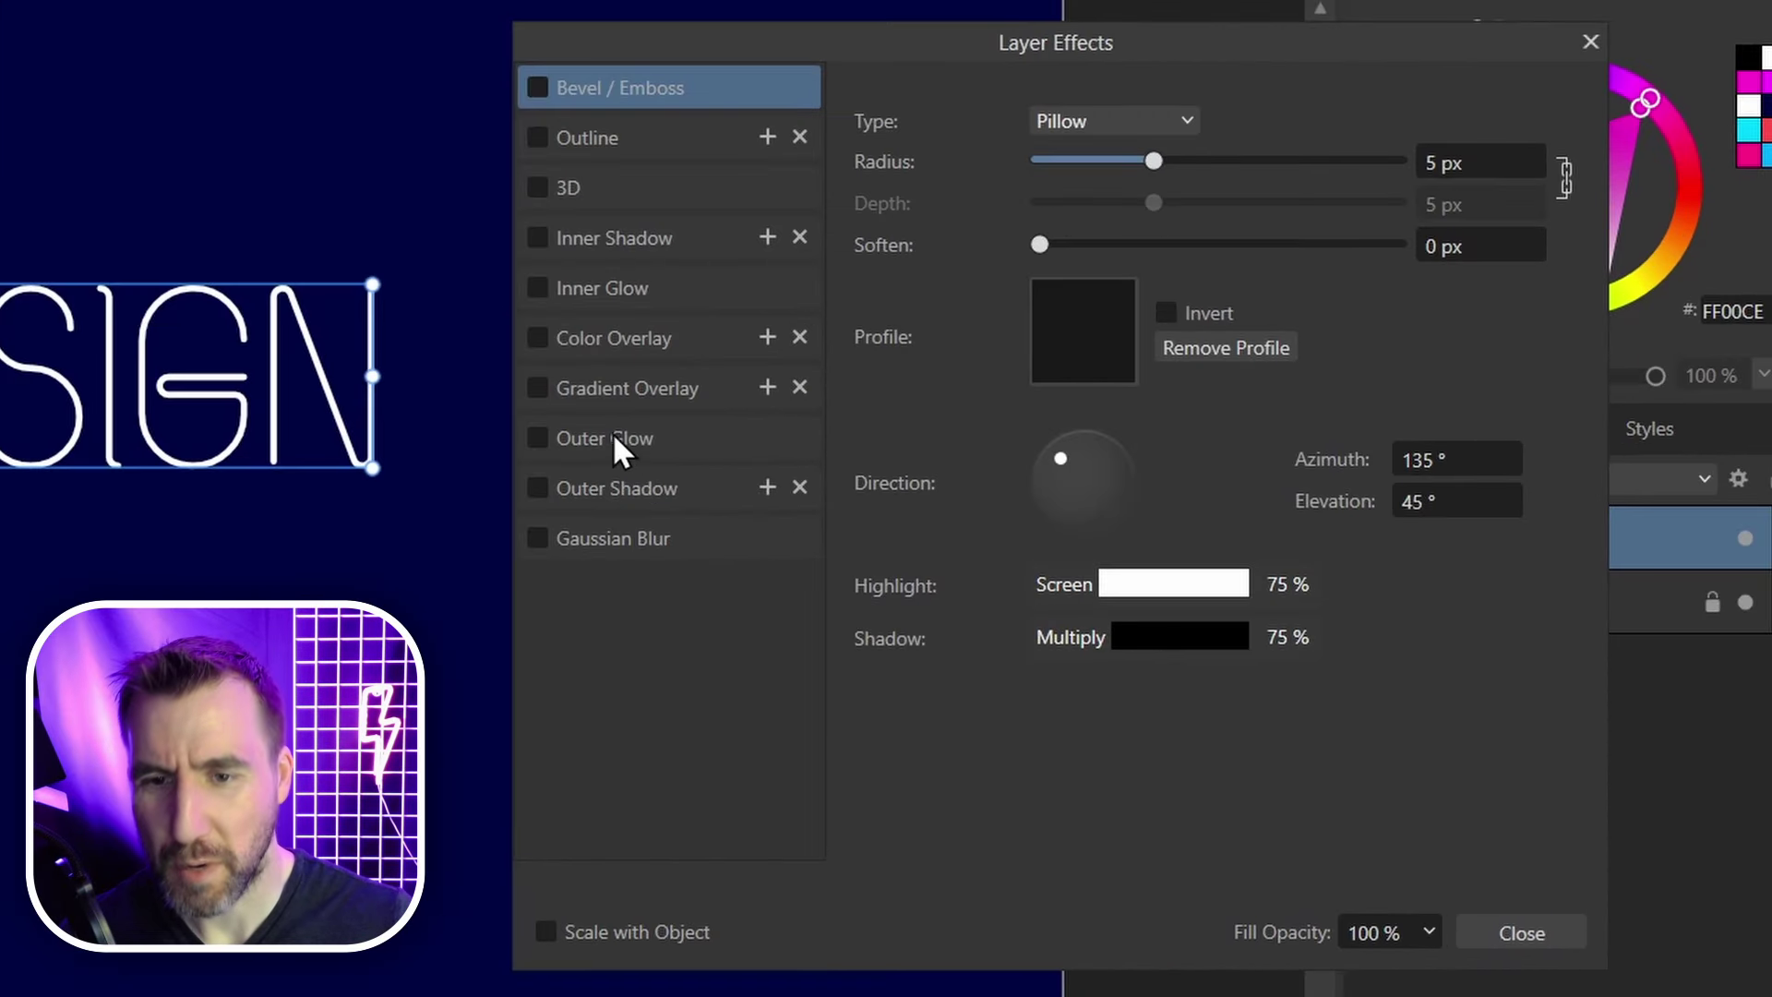
click(612, 434)
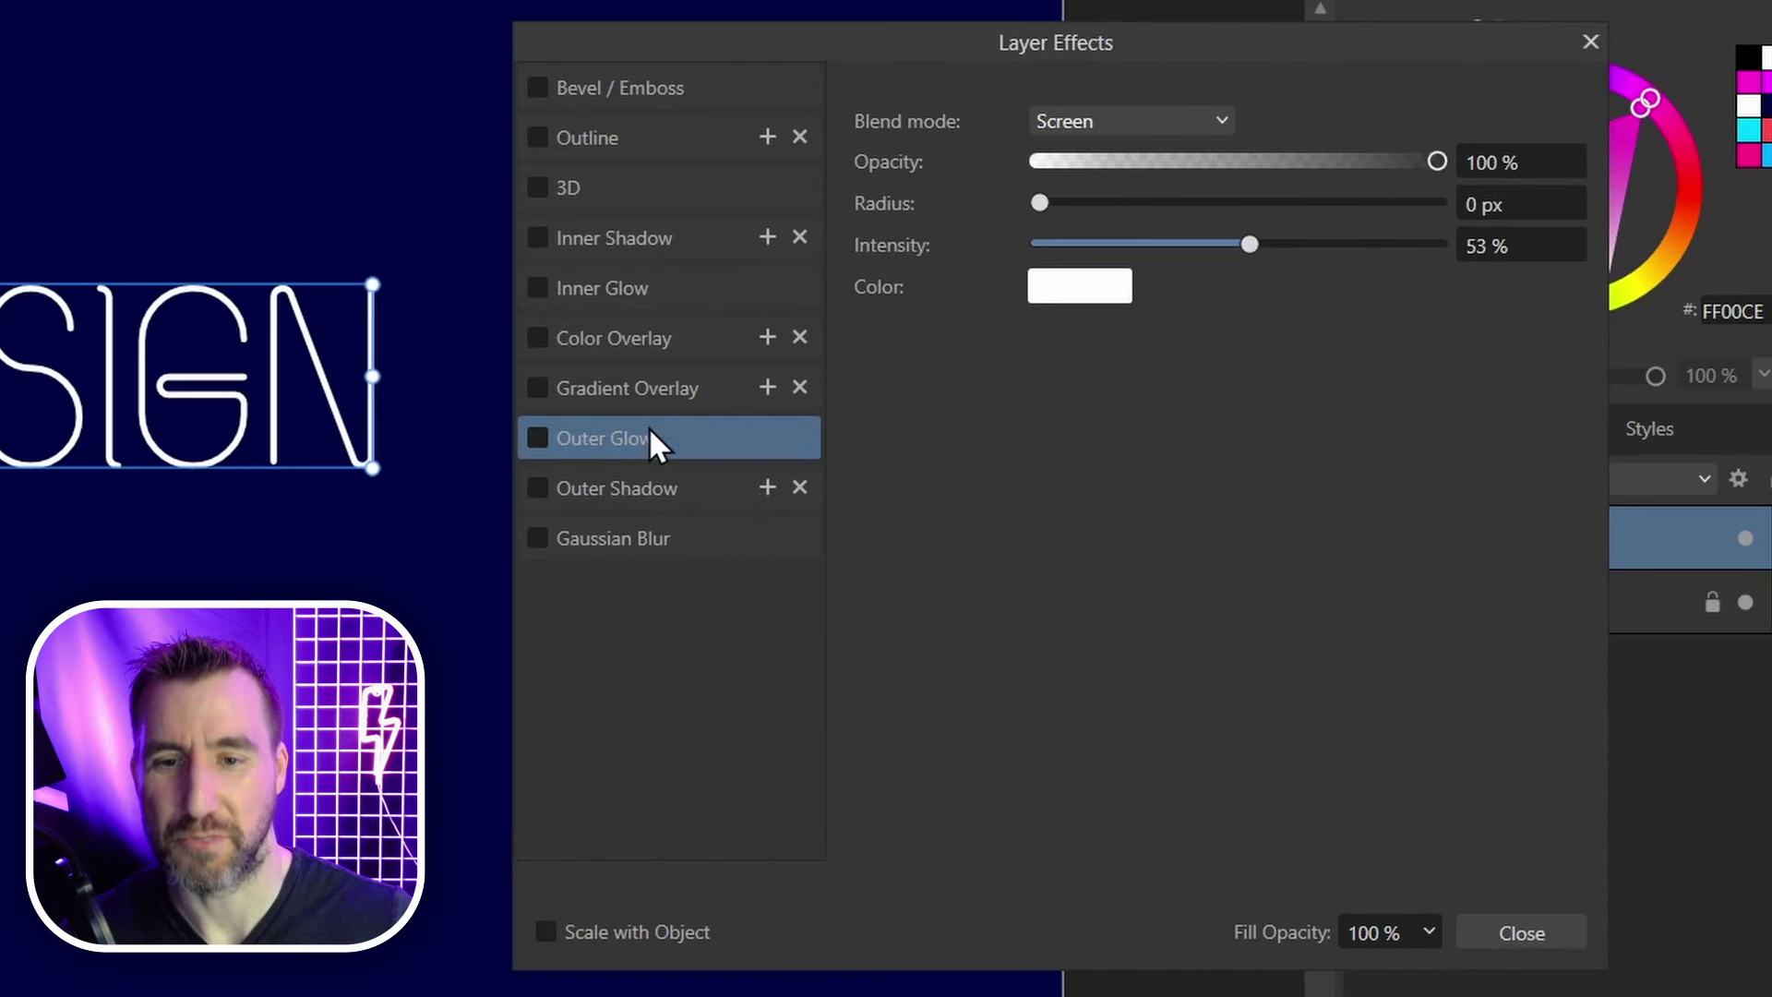
click(537, 437)
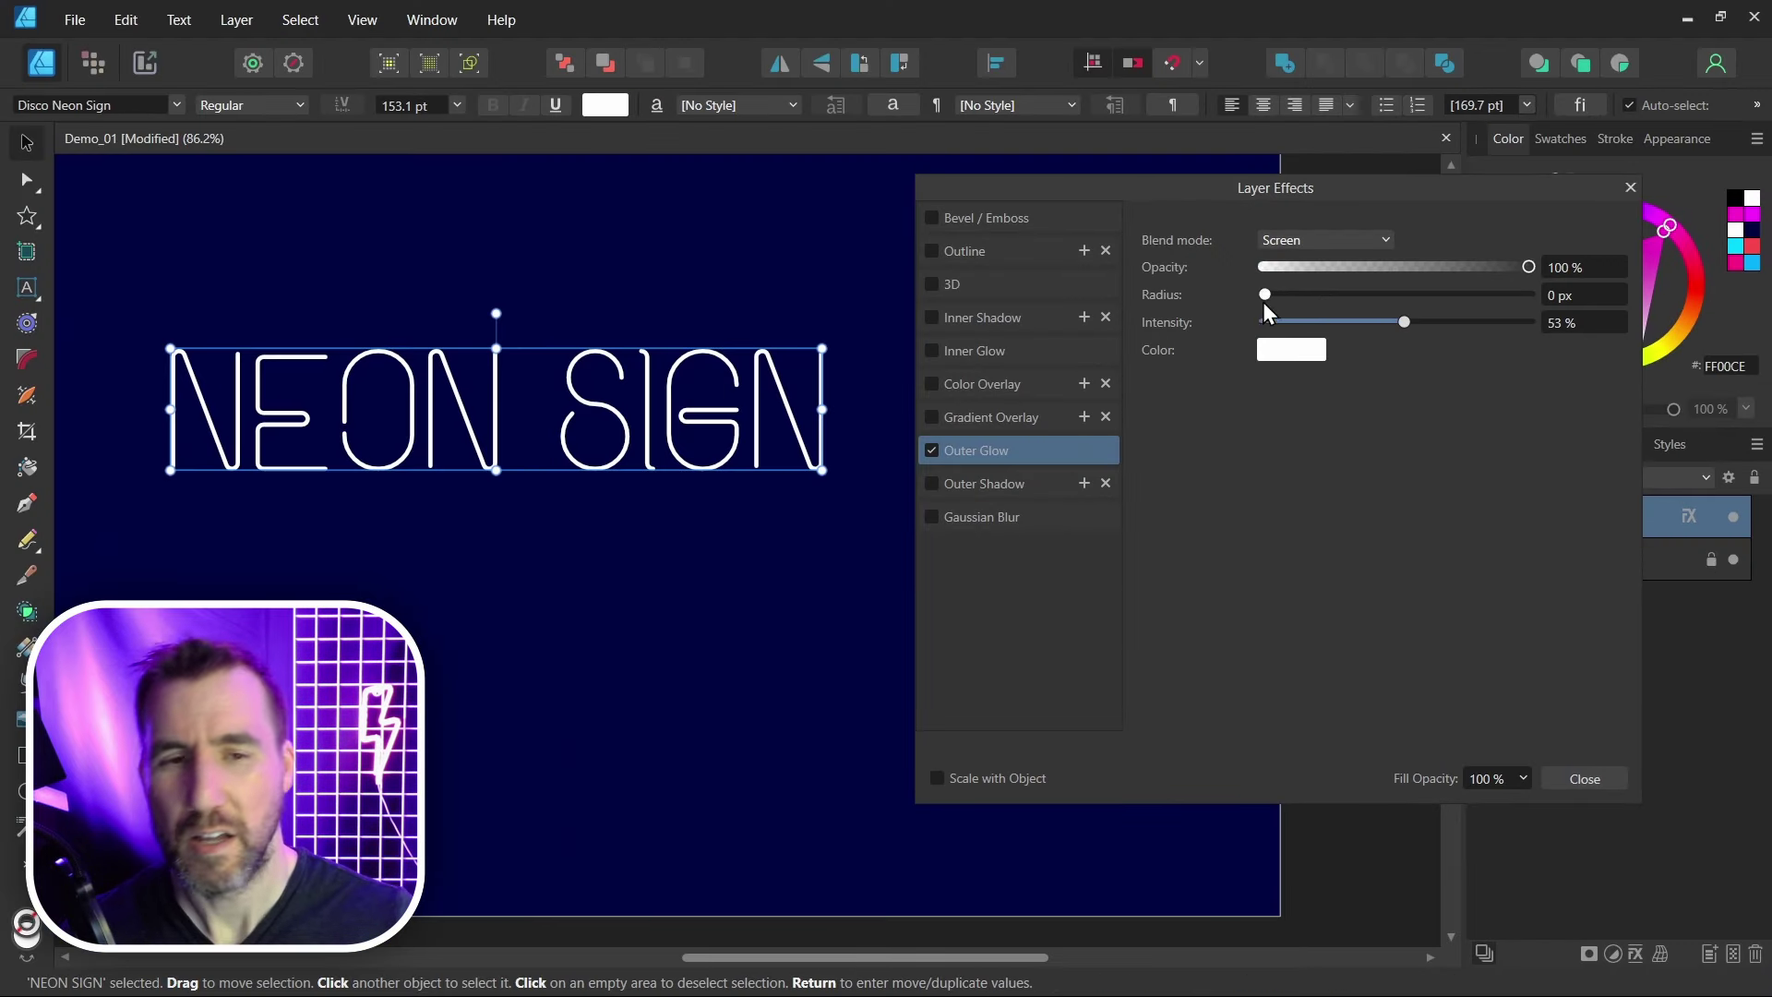
Step: Make the text's Outer Glow magenta (FF00D7) with about 82 px radius and 76% intensity
drag(1265, 294, 1469, 314)
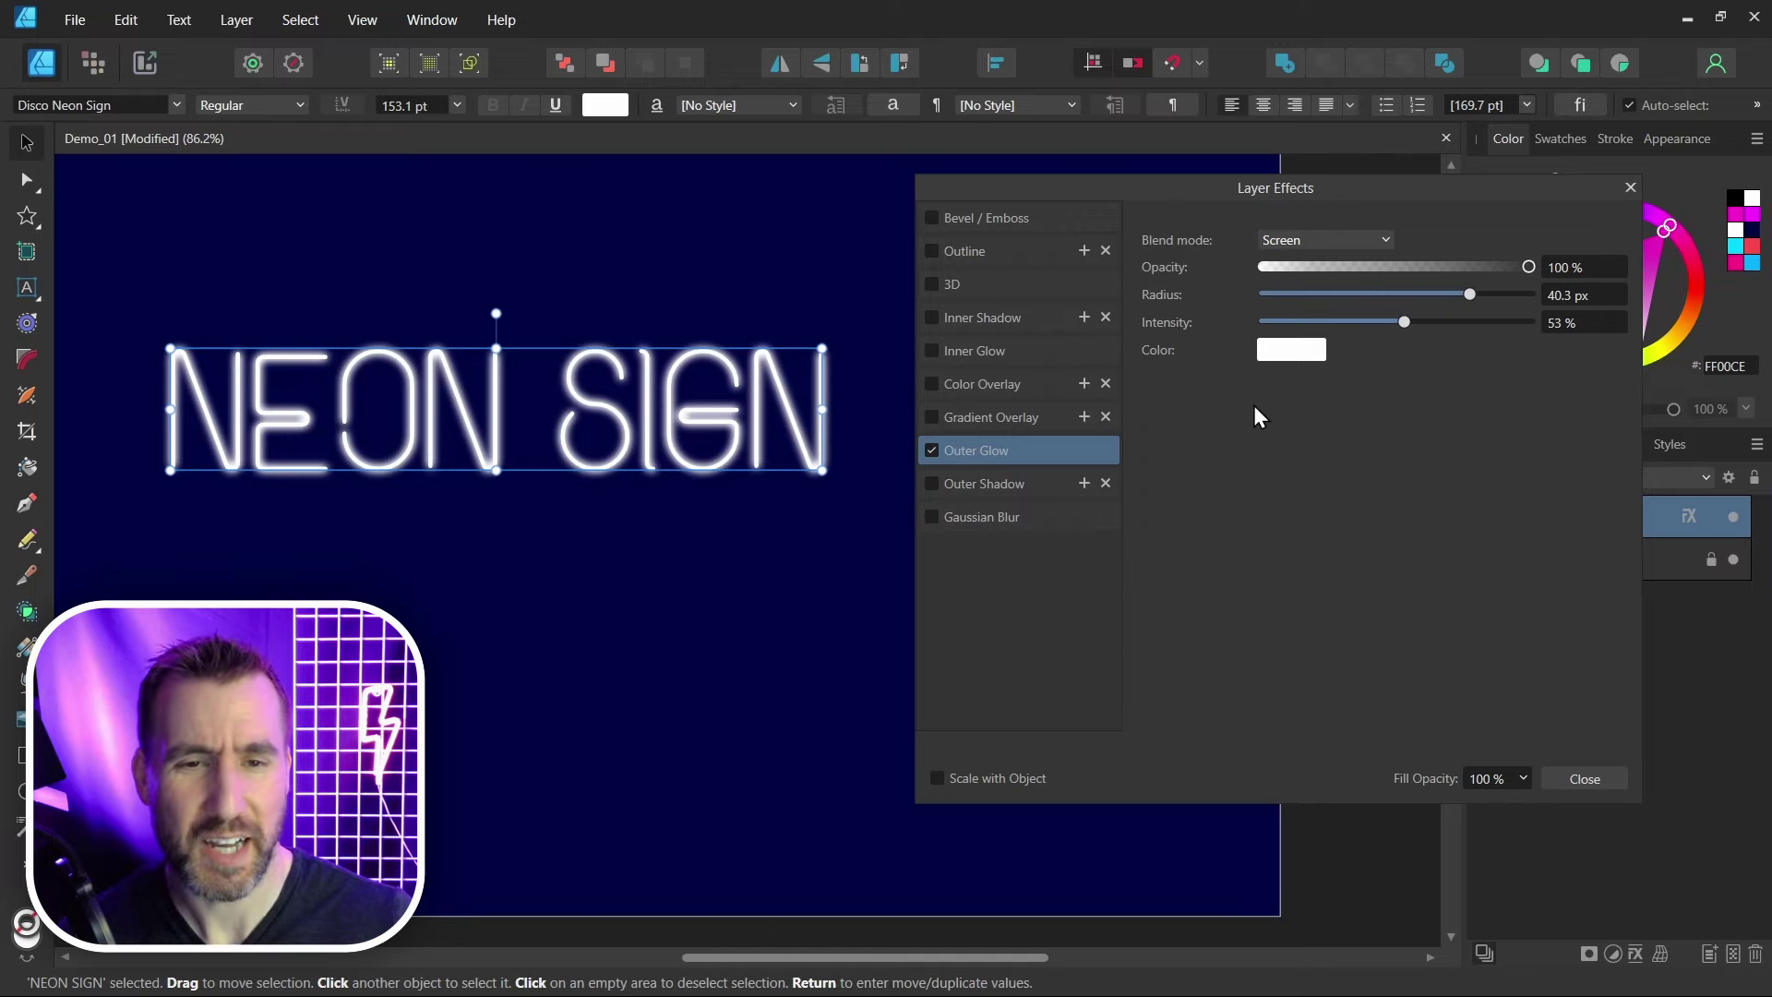
click(1292, 352)
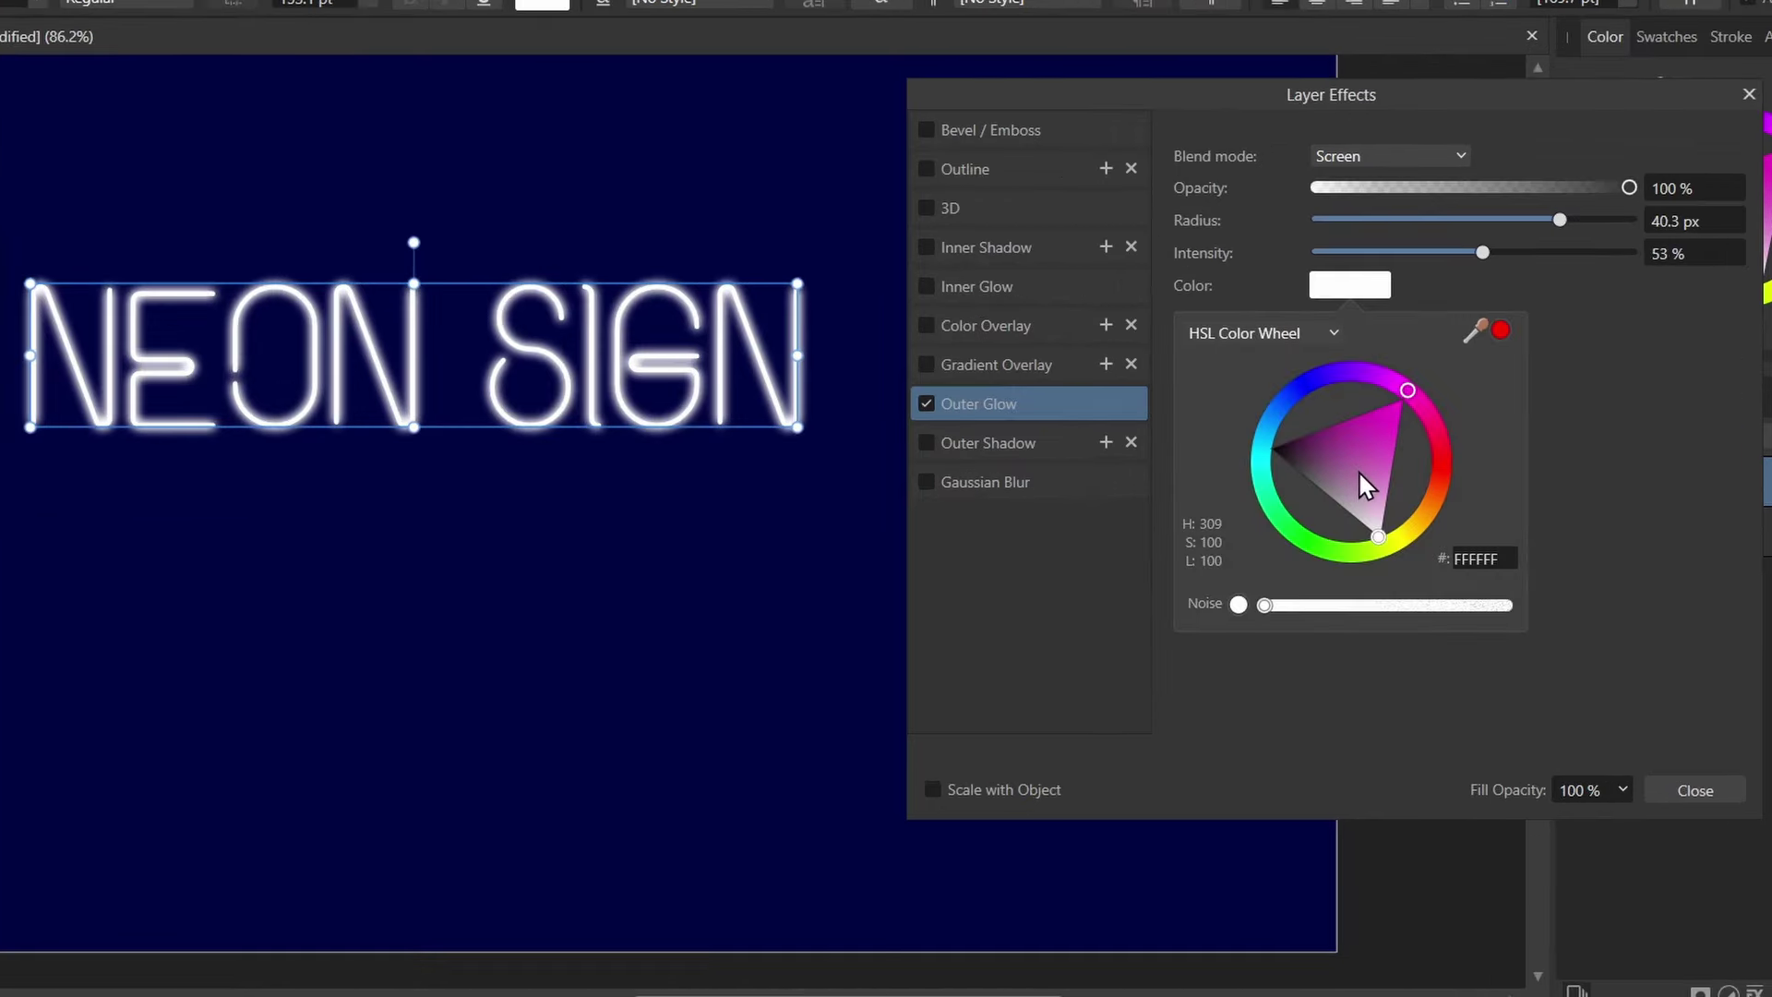
drag(1359, 469, 1410, 405)
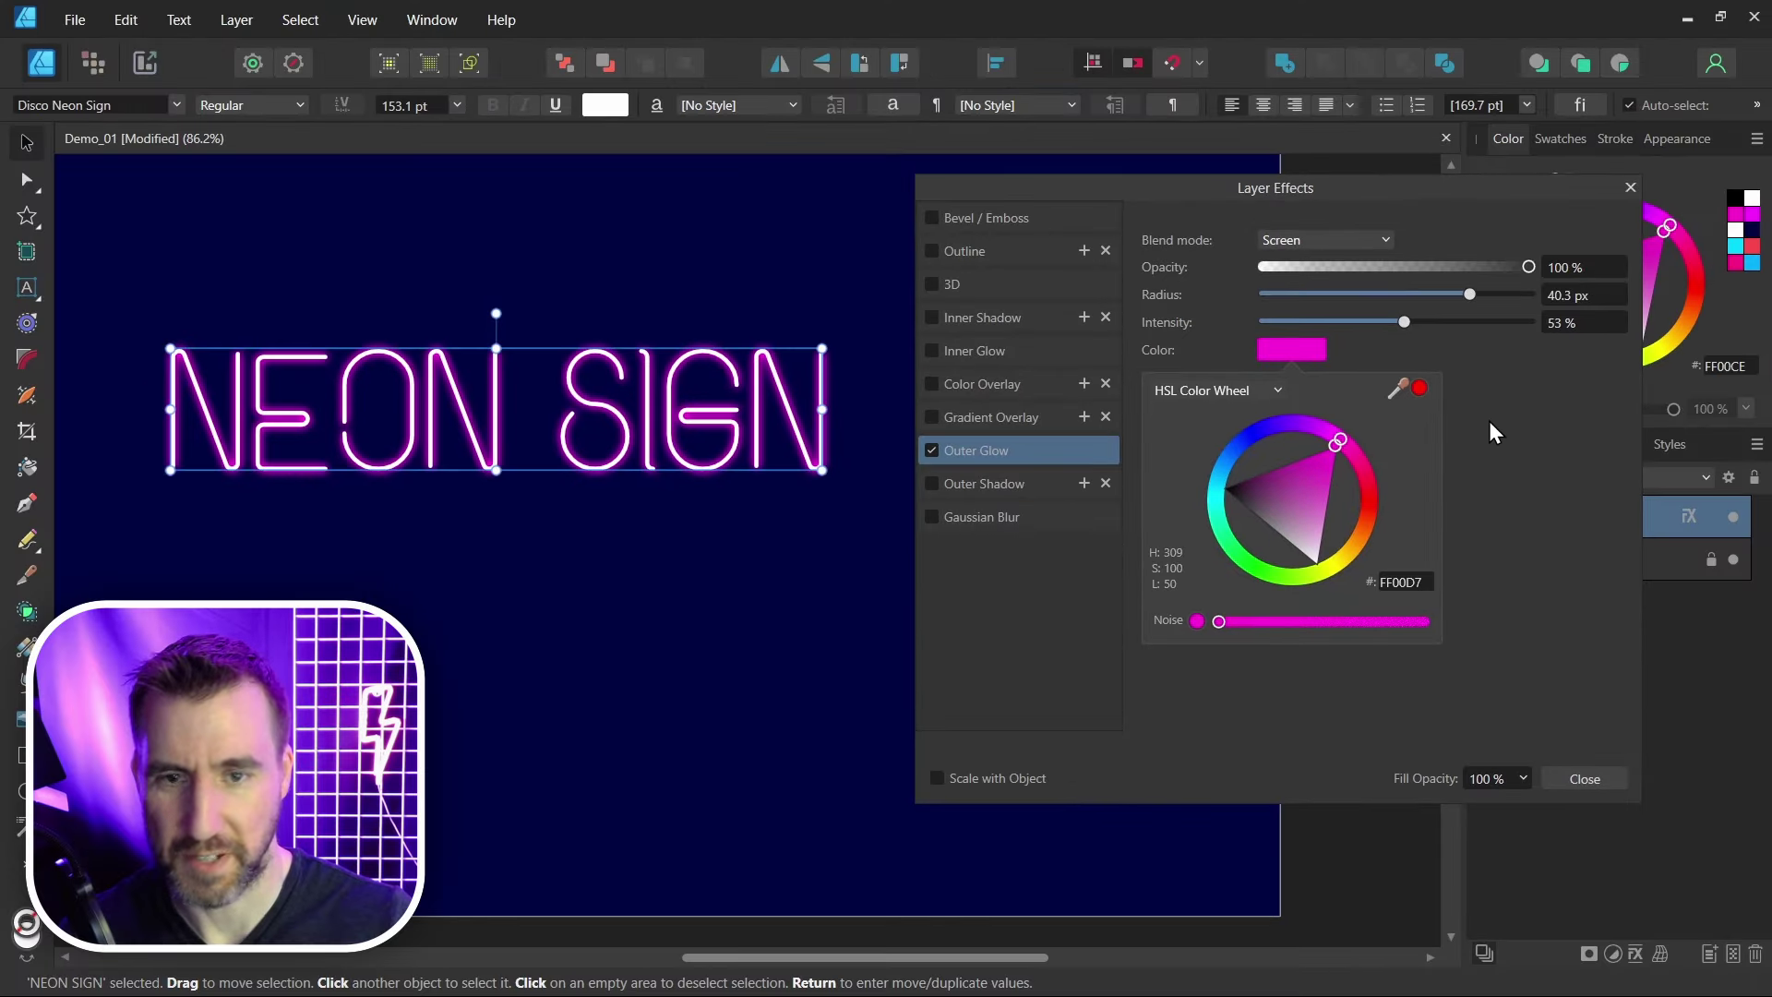
click(1488, 421)
drag(1476, 296, 1520, 299)
drag(1404, 322, 1470, 329)
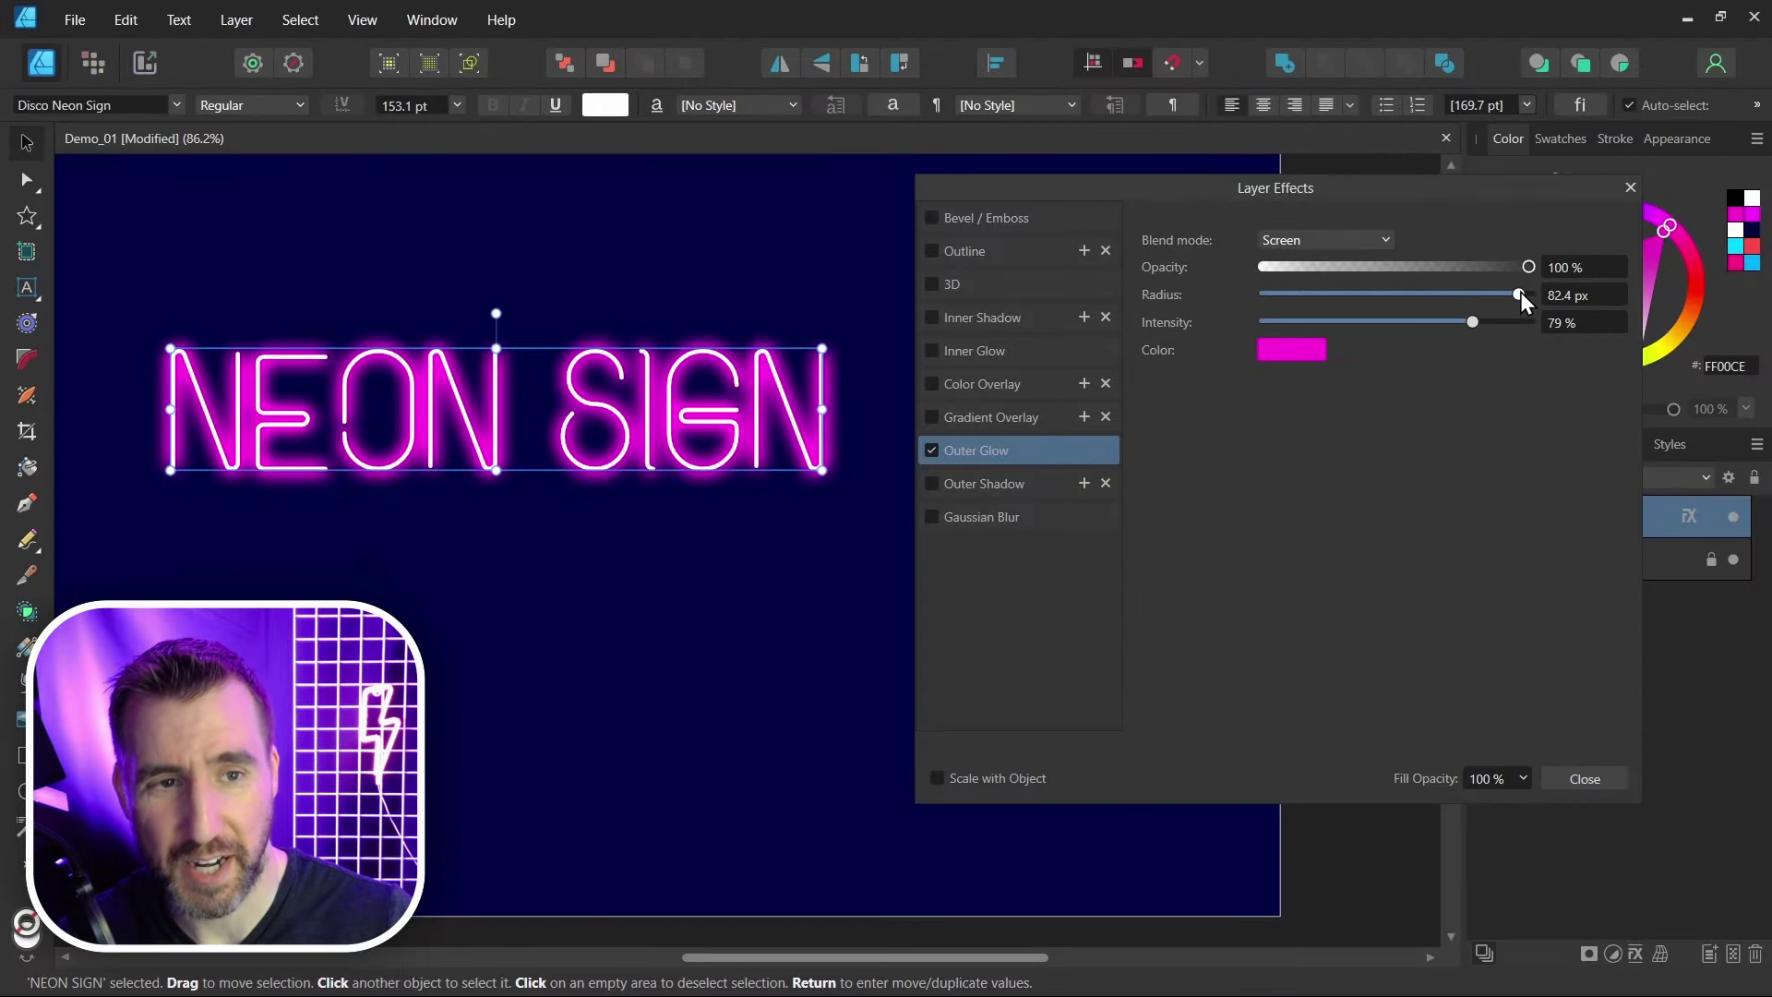
Step: Set the text's Outer Glow radius to 150 px, then back down to 100 px
drag(1520, 292, 1552, 299)
click(1554, 292)
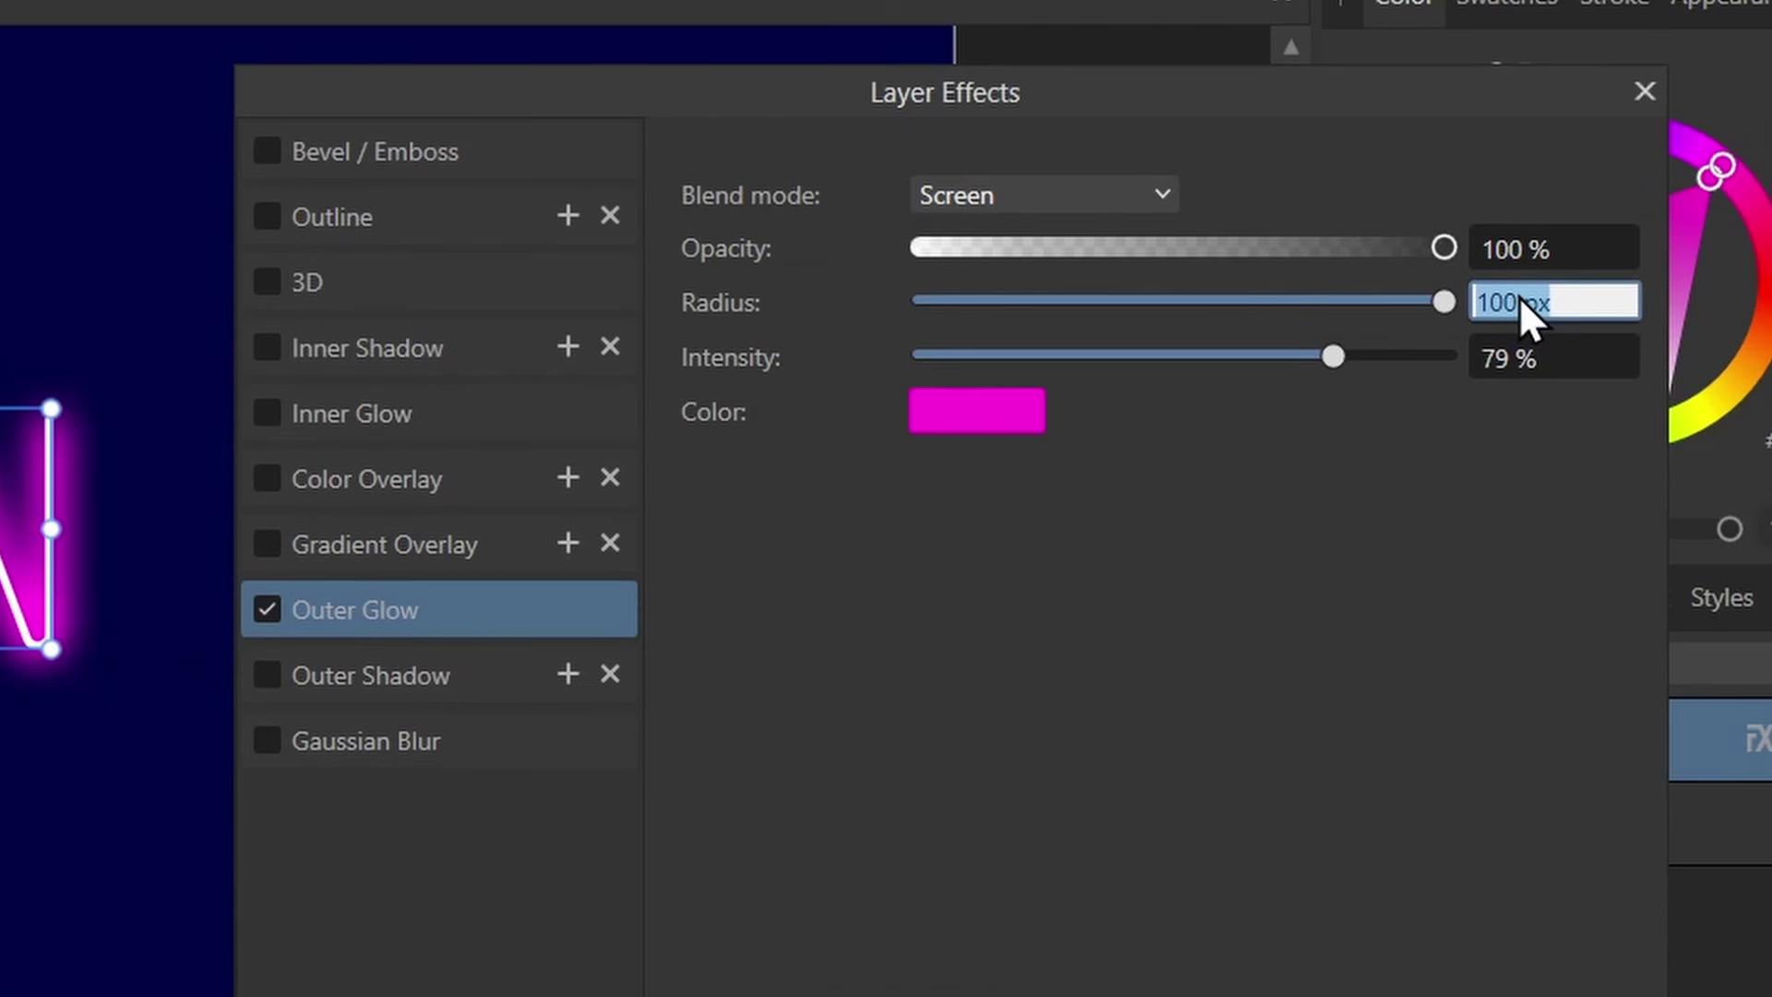
text(150)
key(Return)
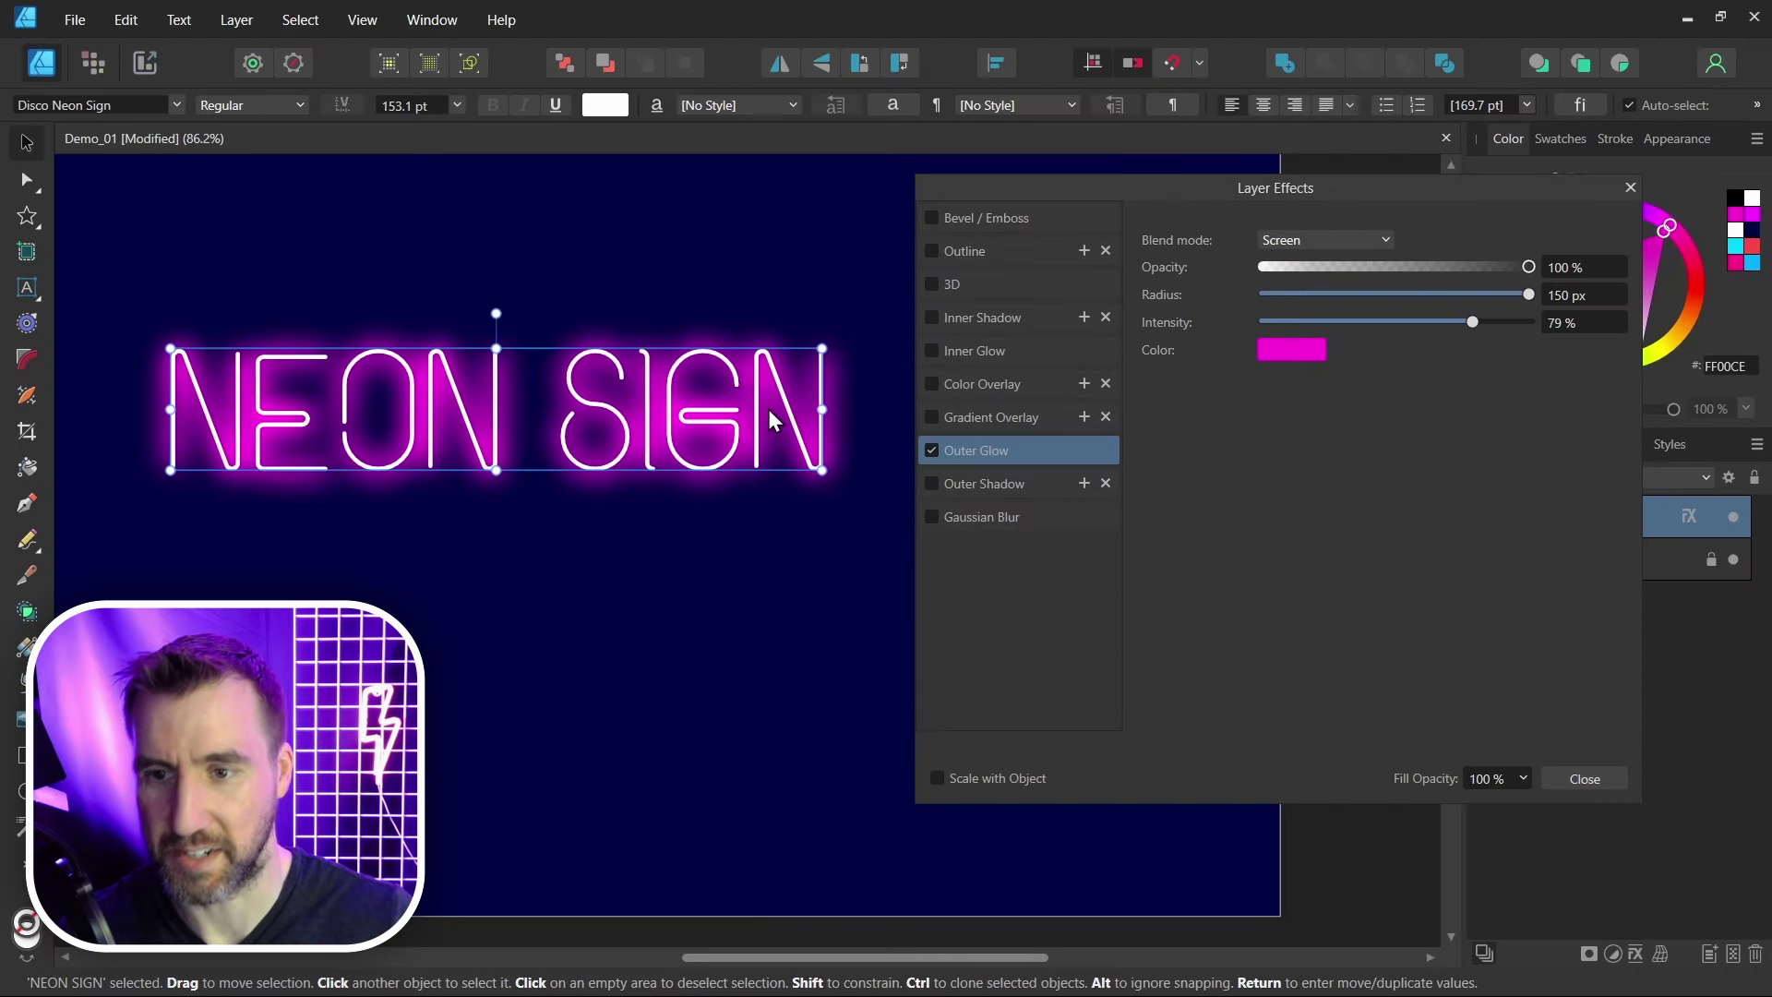
click(1570, 293)
text(100)
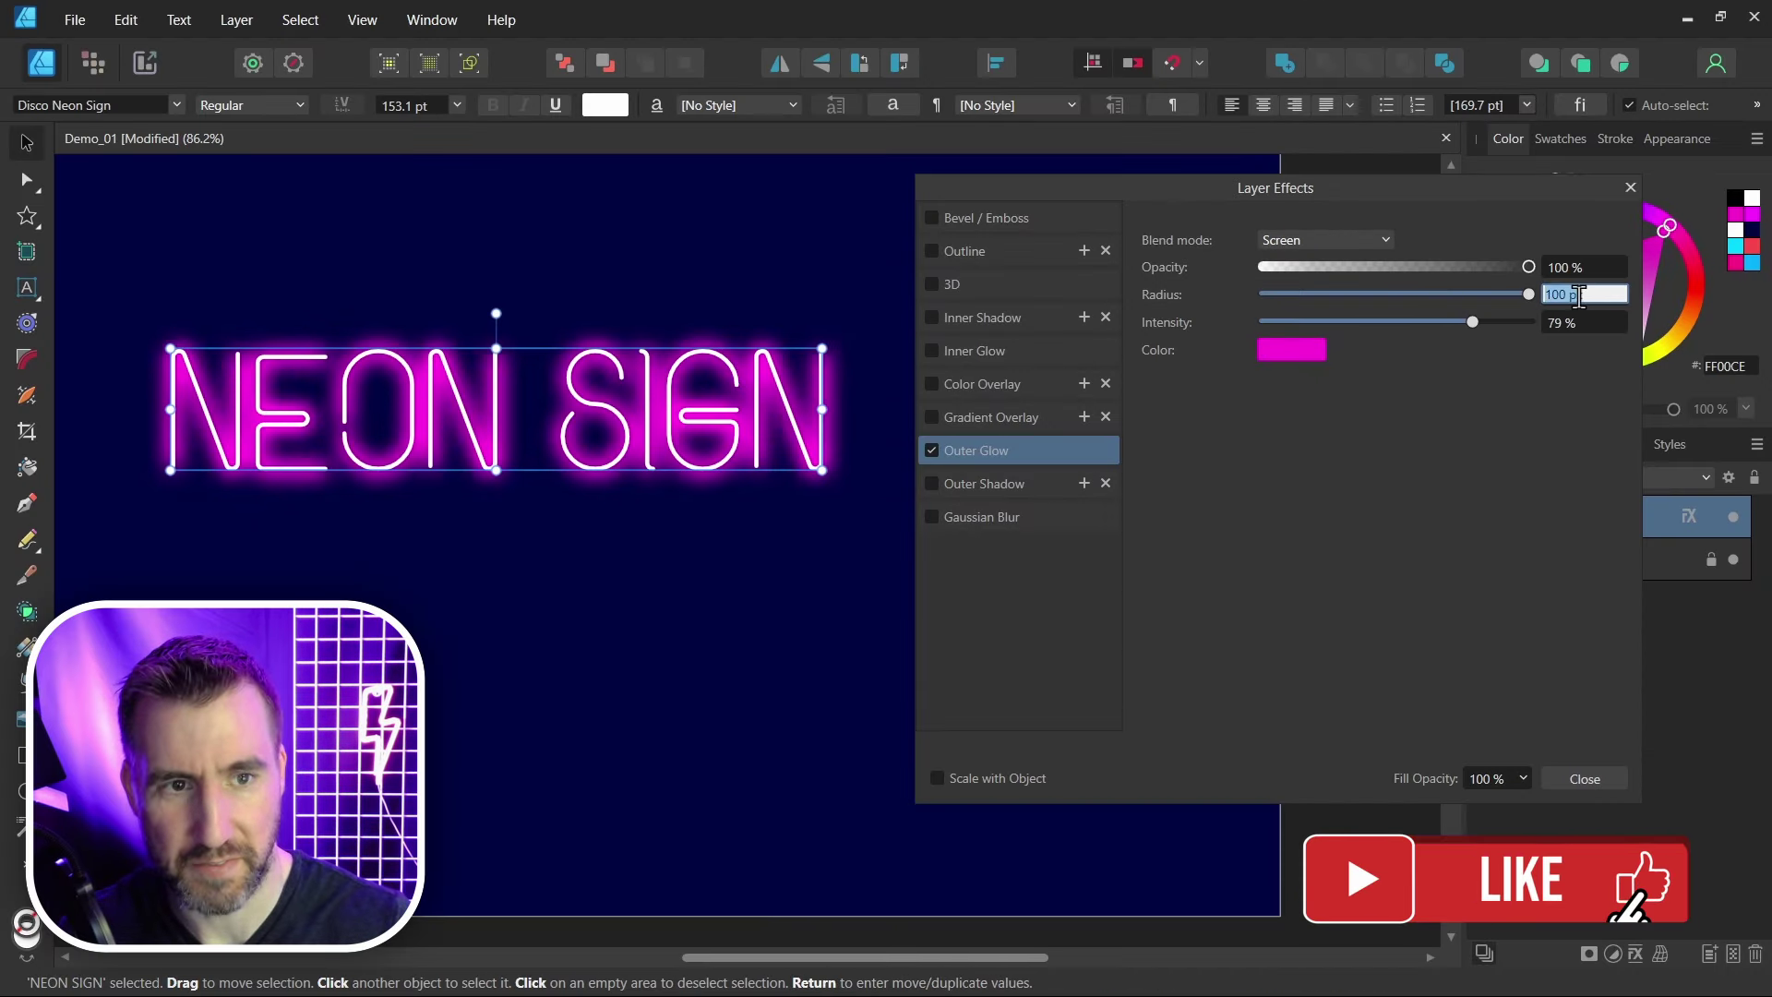
key(Return)
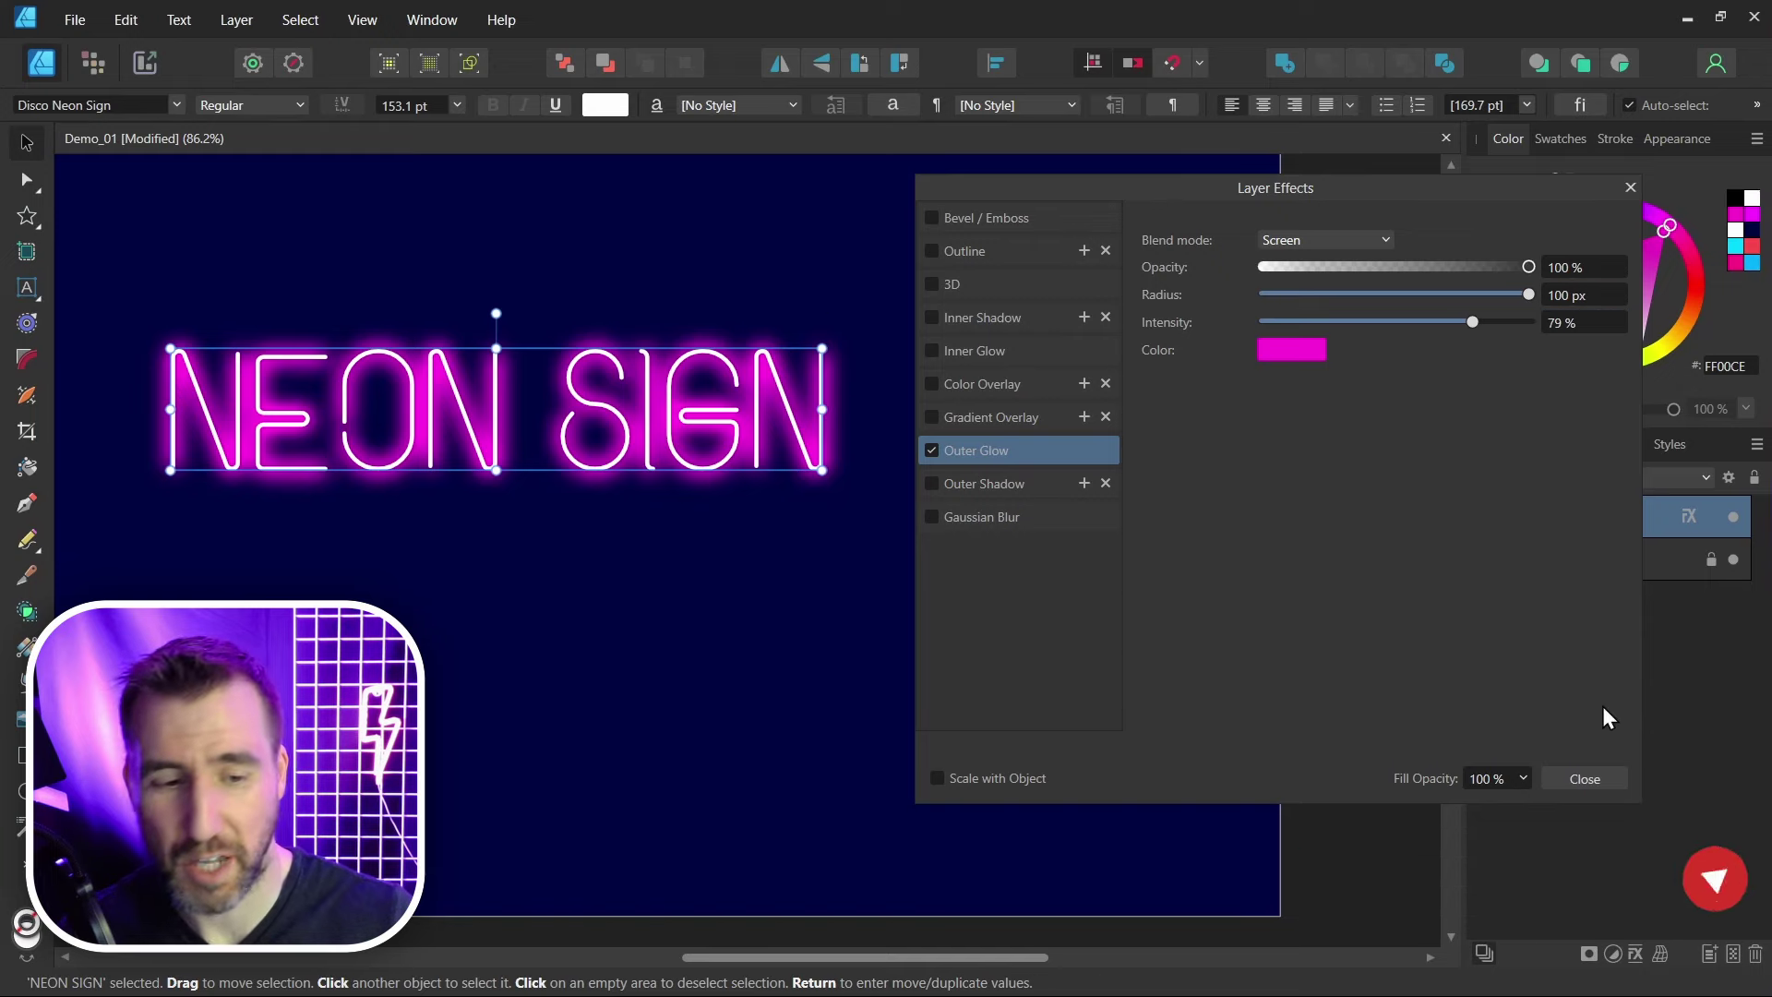
Step: Close the effects, then reopen them and switch the text's Outer Glow off
click(1606, 785)
click(1253, 652)
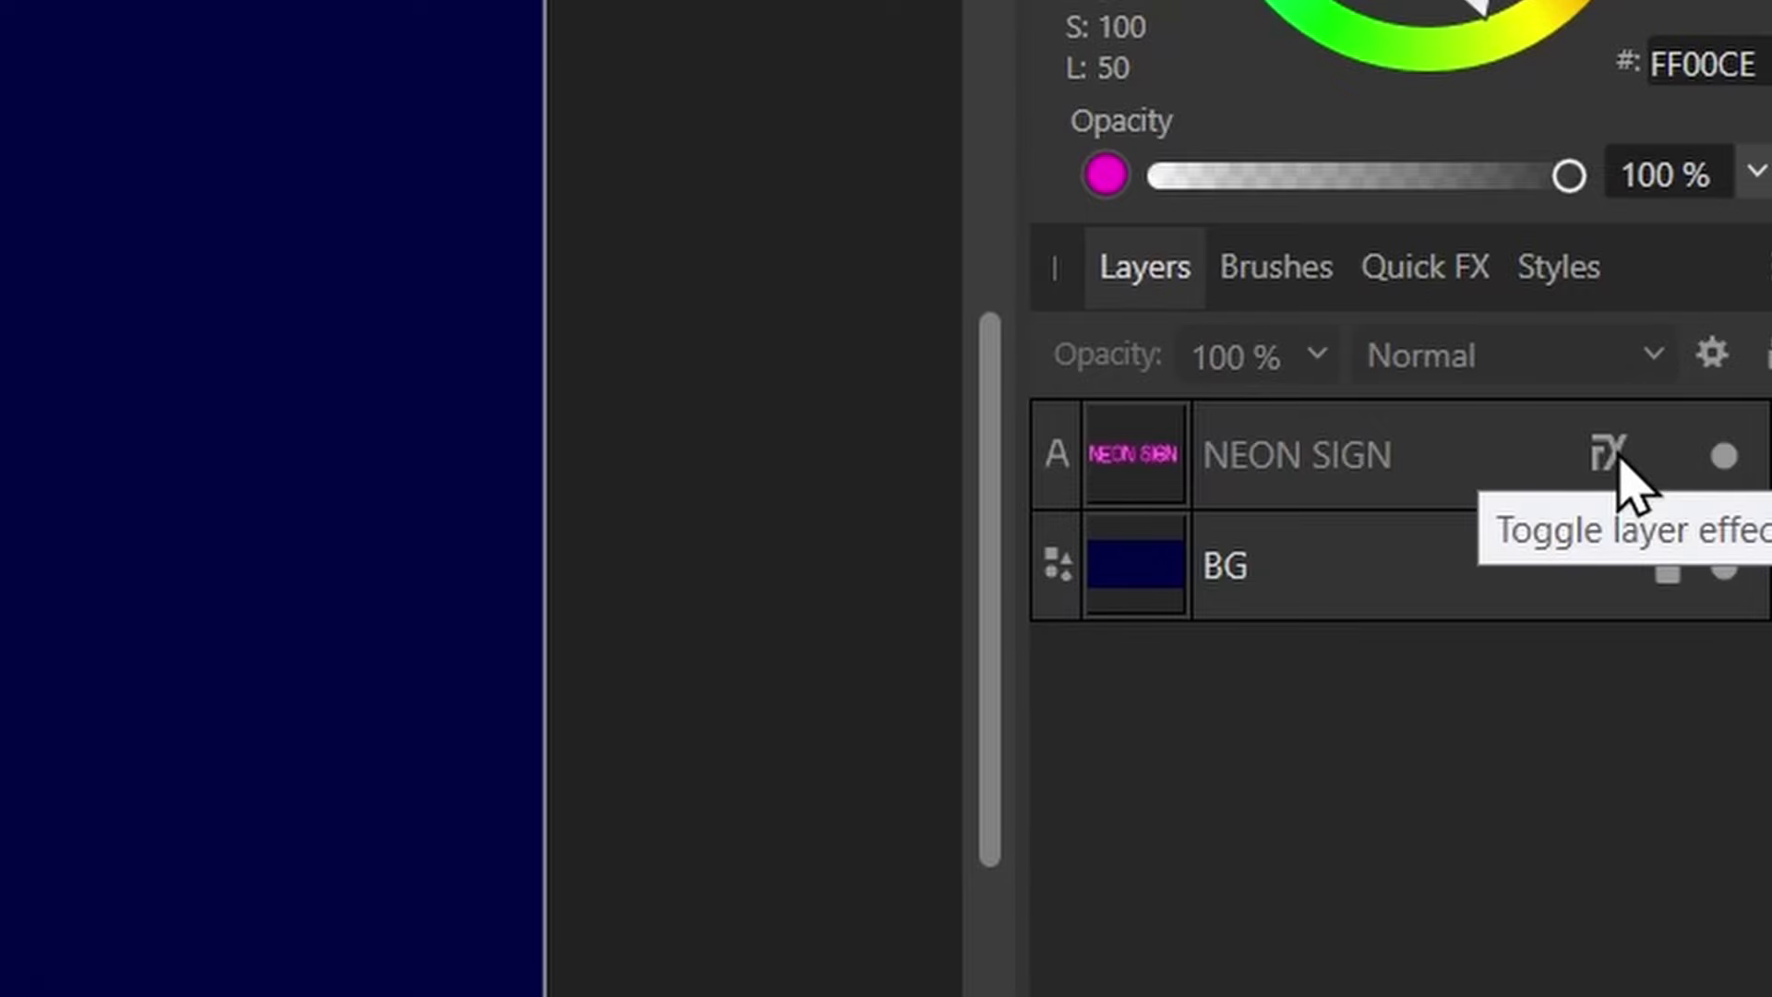
click(1618, 461)
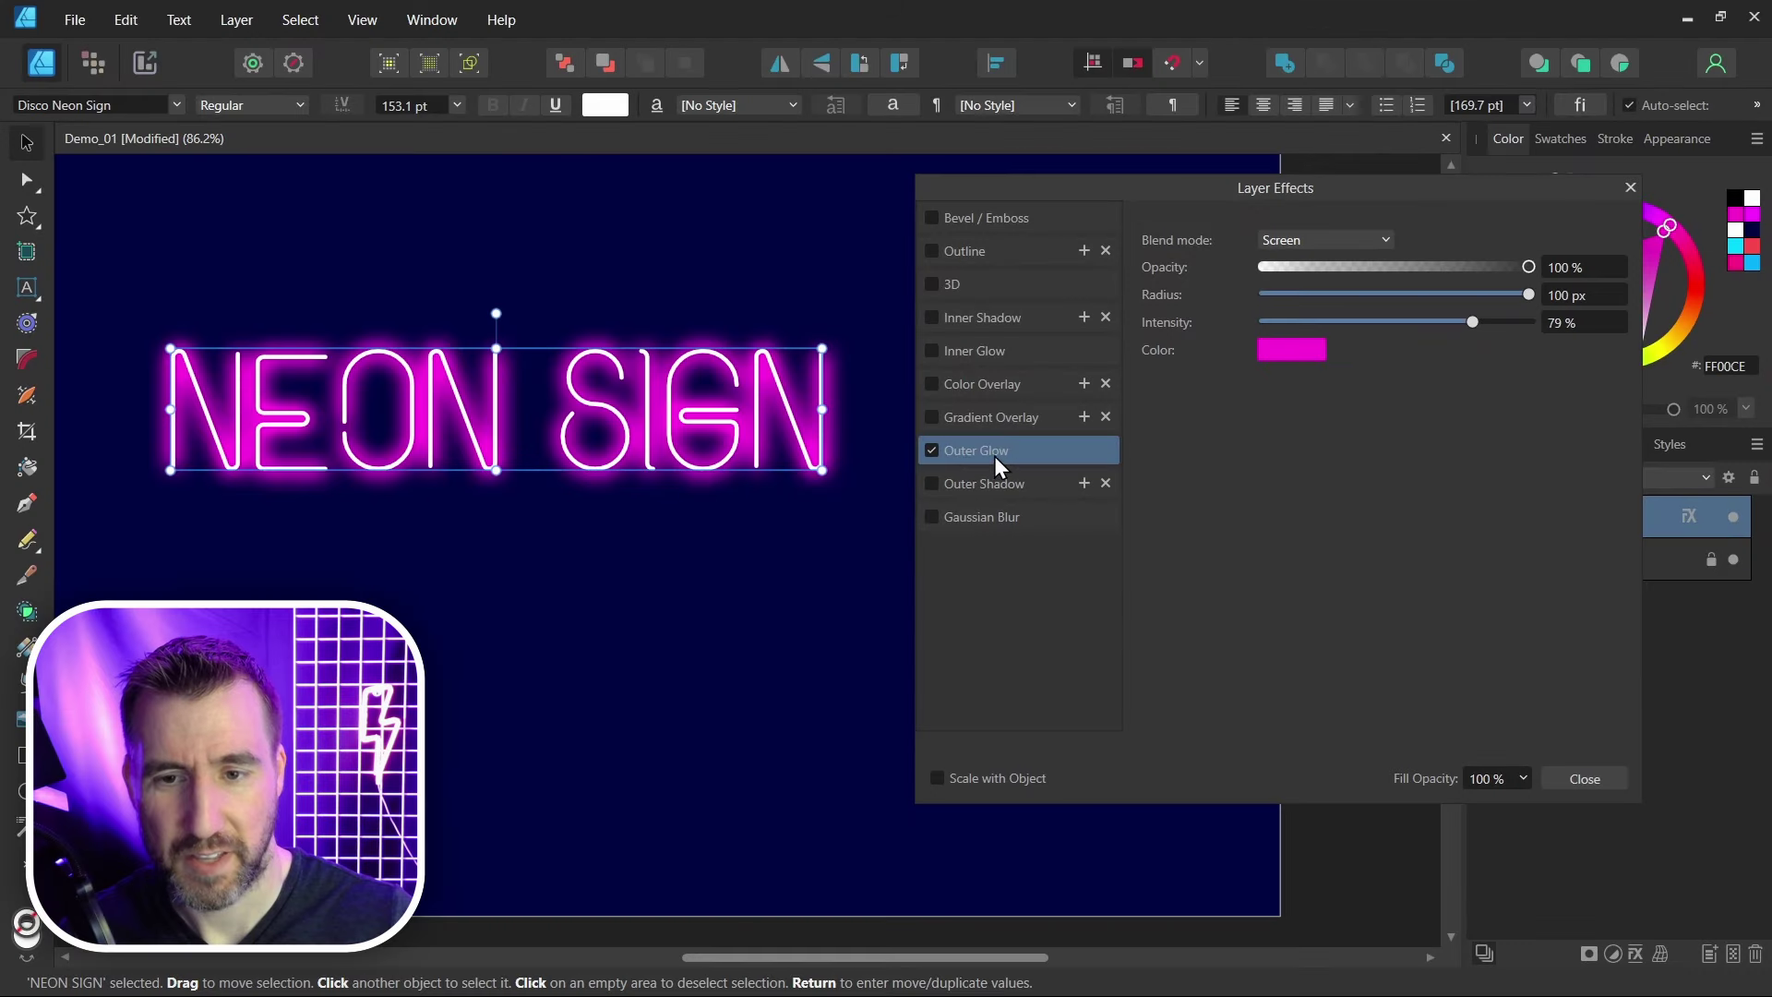
click(931, 451)
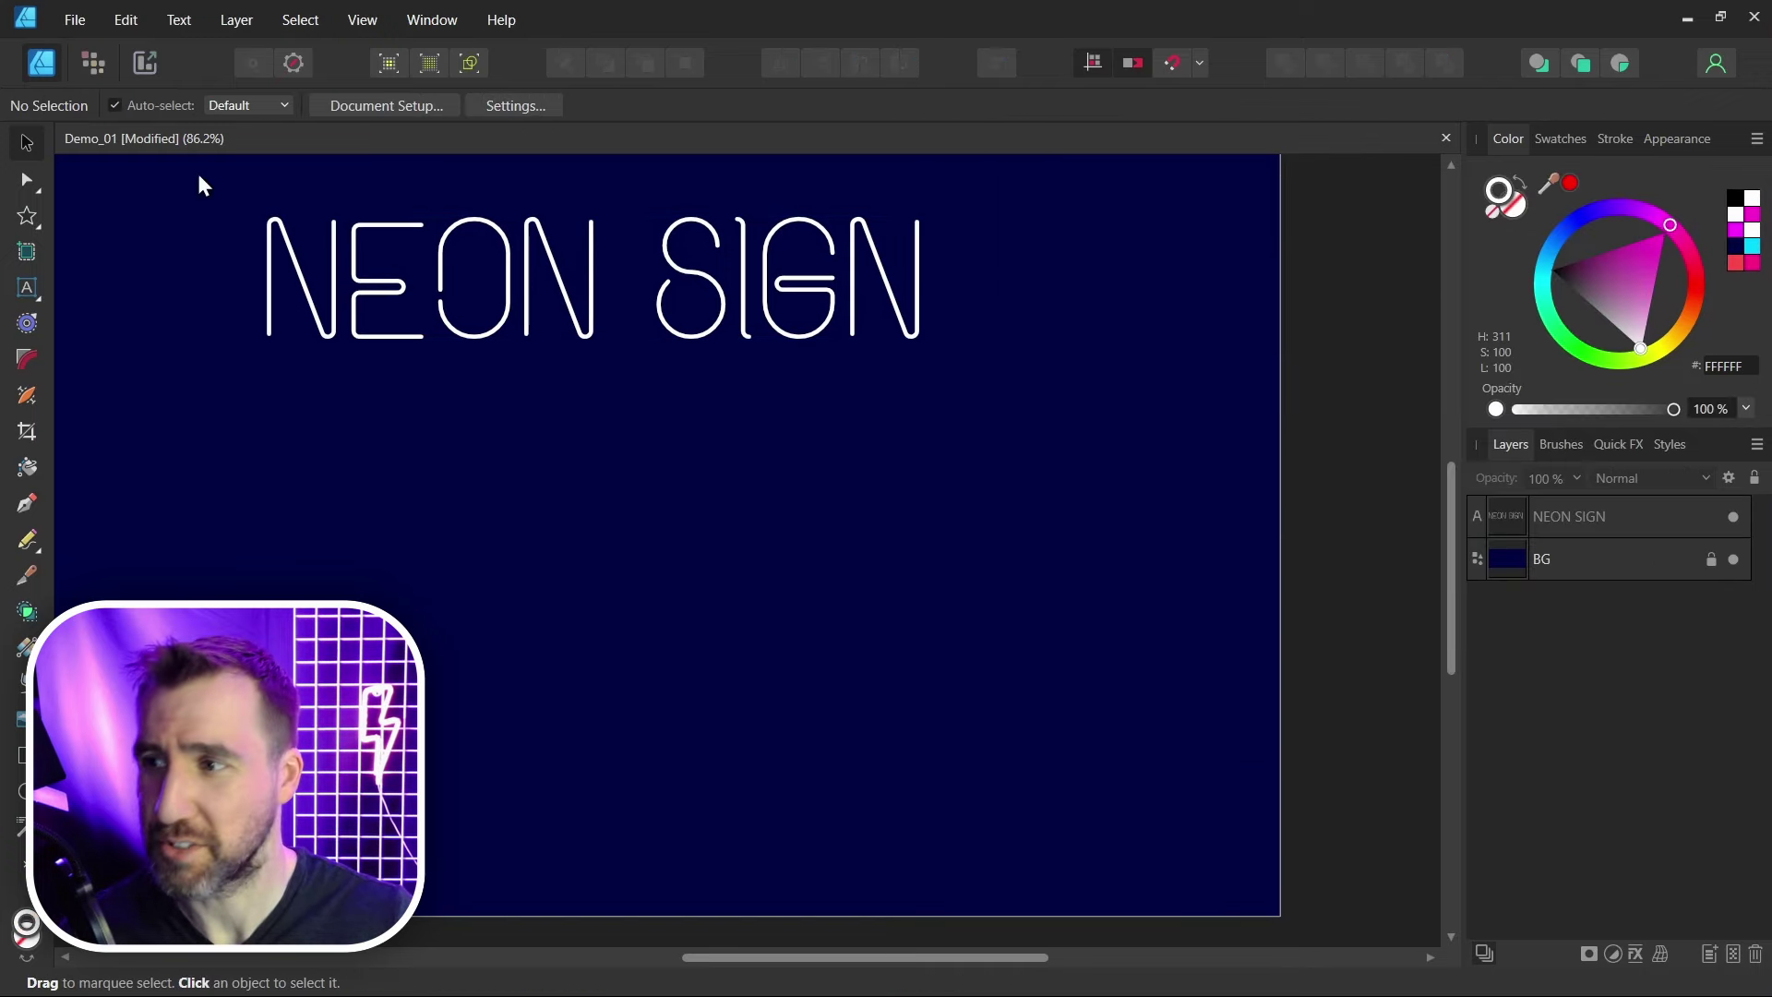
Step: Draw a five-point star below the text with a yellow FFC300 outline
click(29, 221)
drag(578, 442, 911, 774)
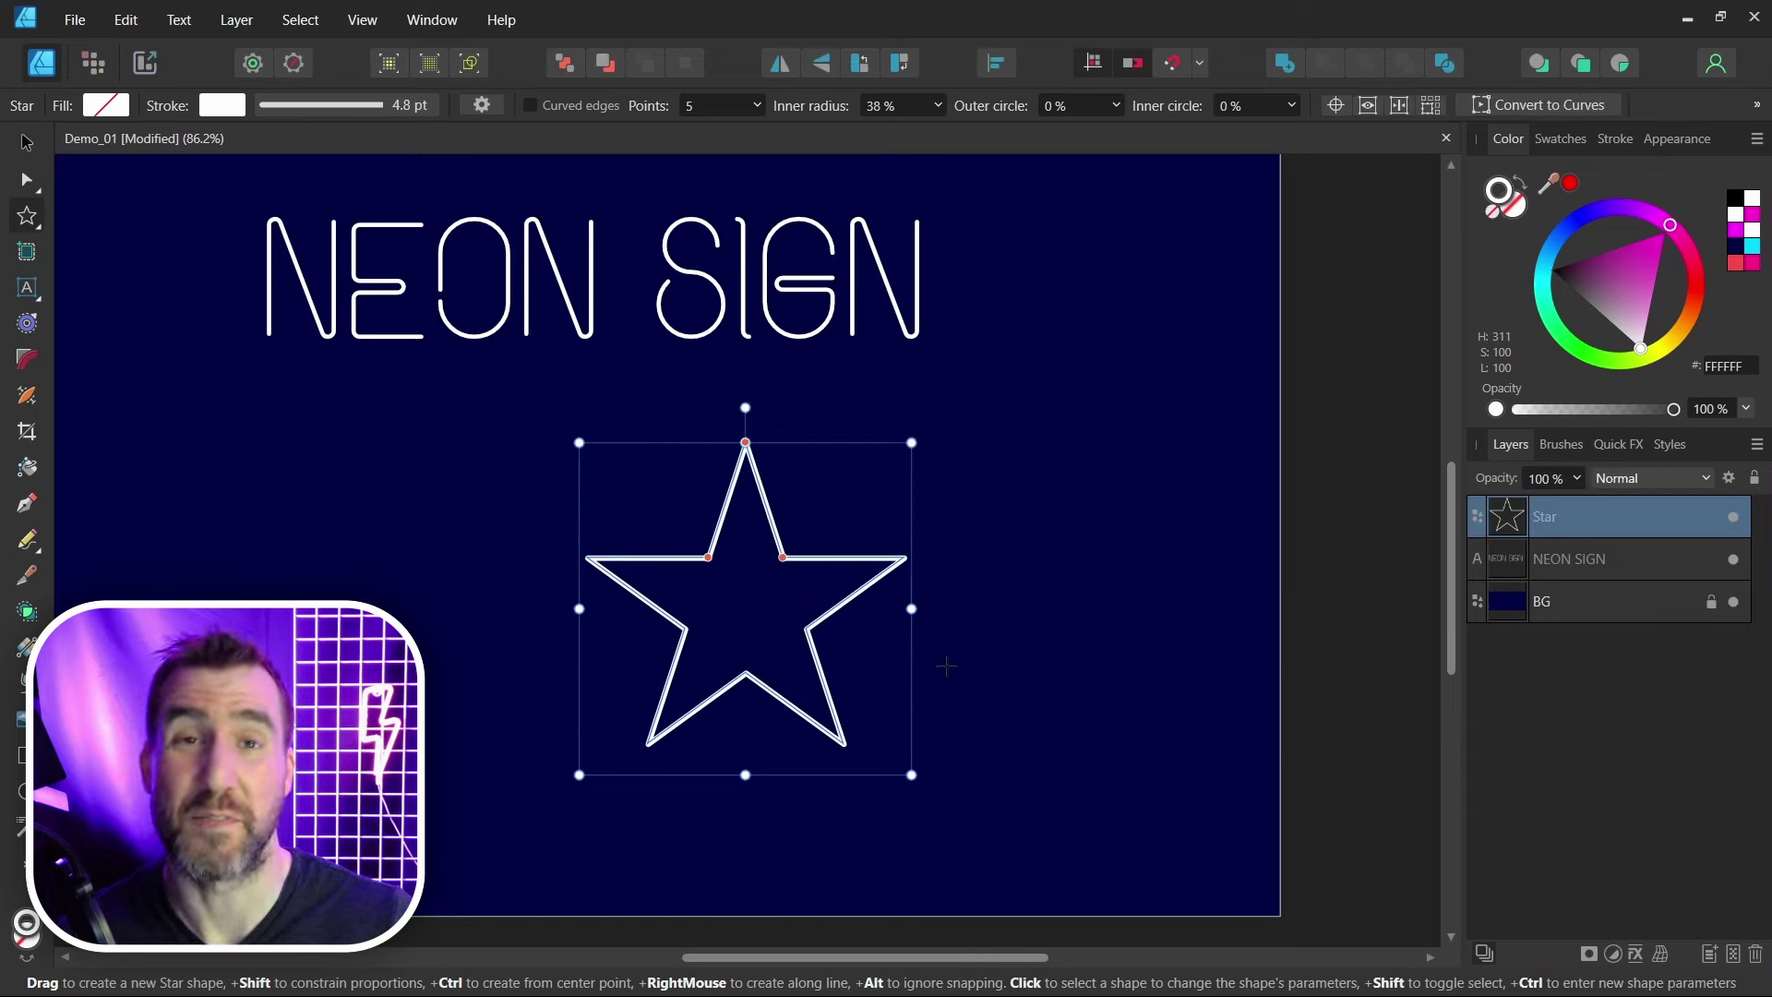
drag(1681, 336, 1679, 347)
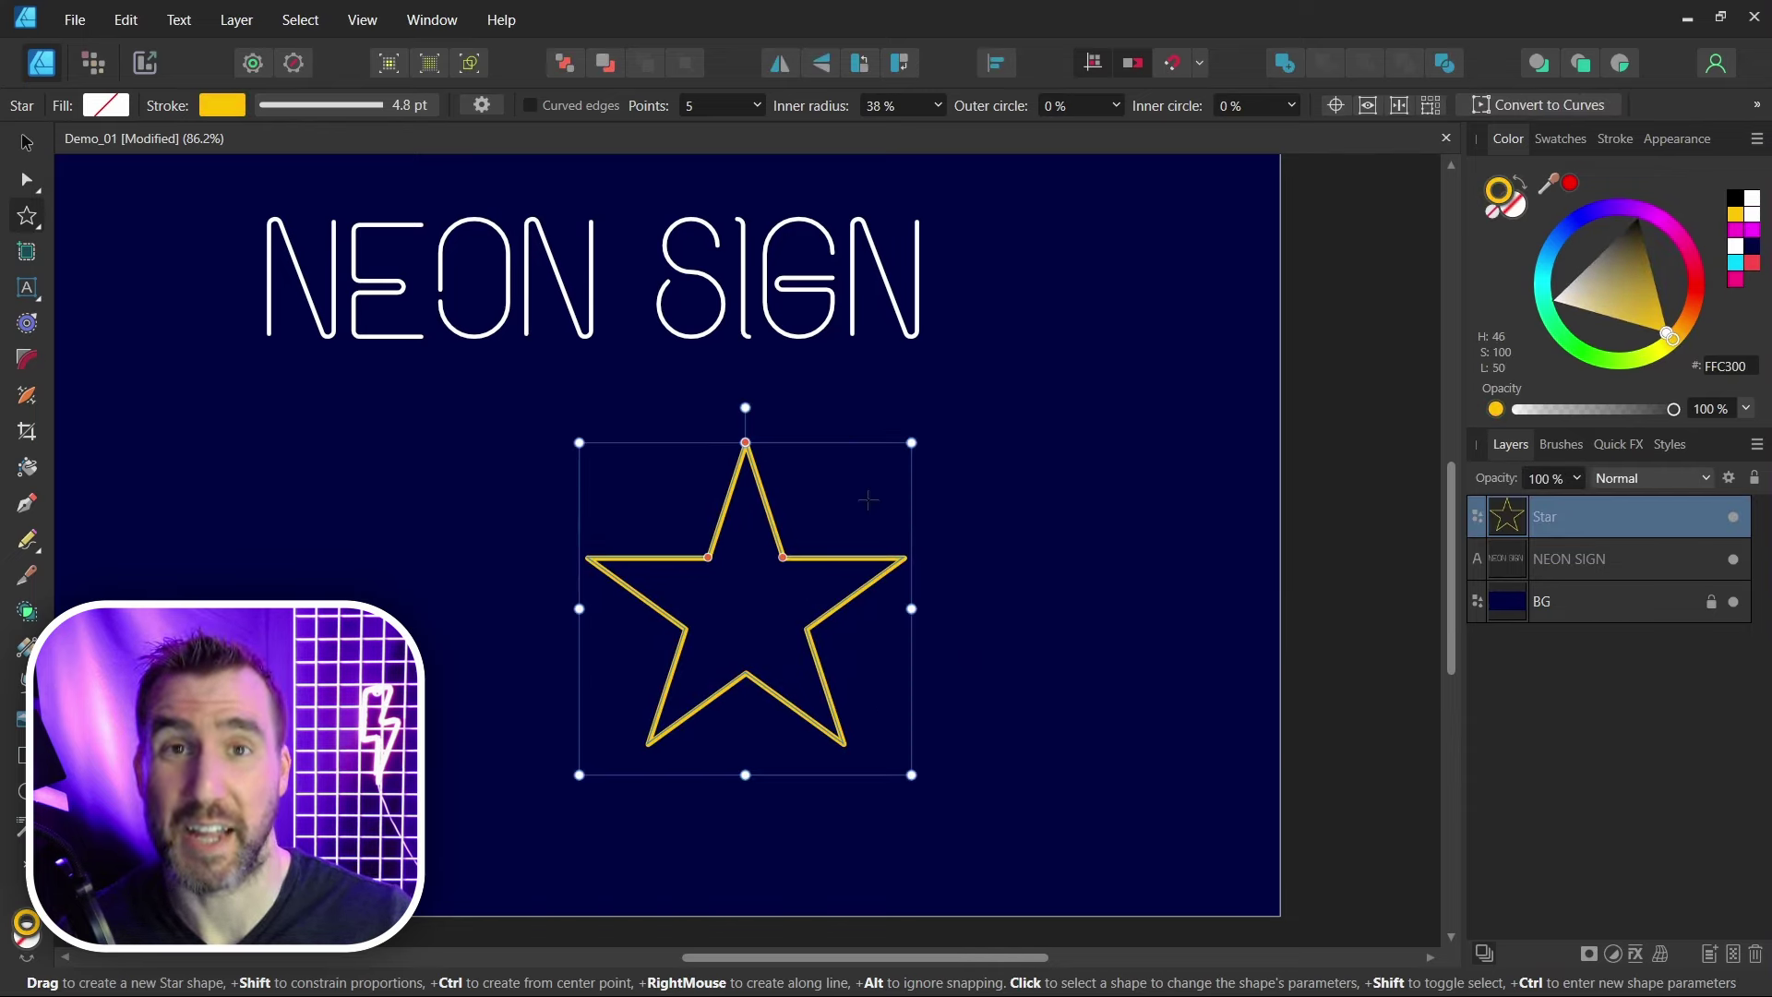
Step: Give the star a soft Outer Glow of around 25 px radius
click(1635, 953)
click(932, 449)
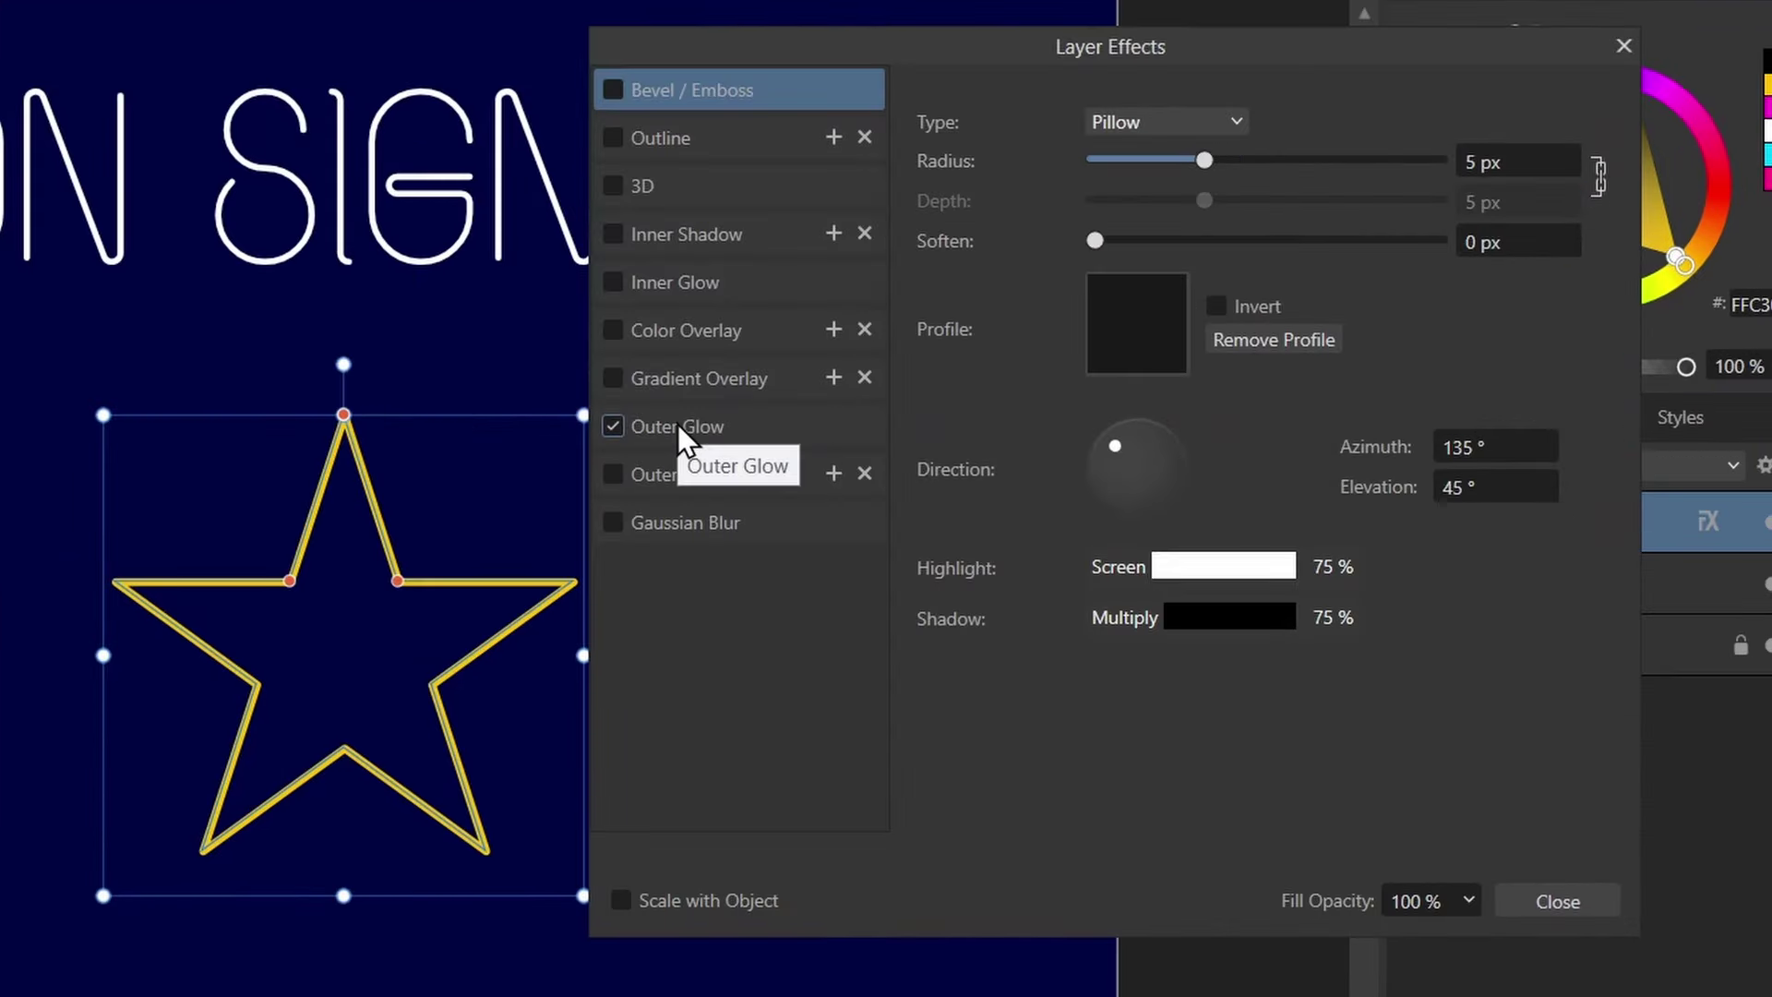
click(678, 427)
drag(1094, 197, 1329, 241)
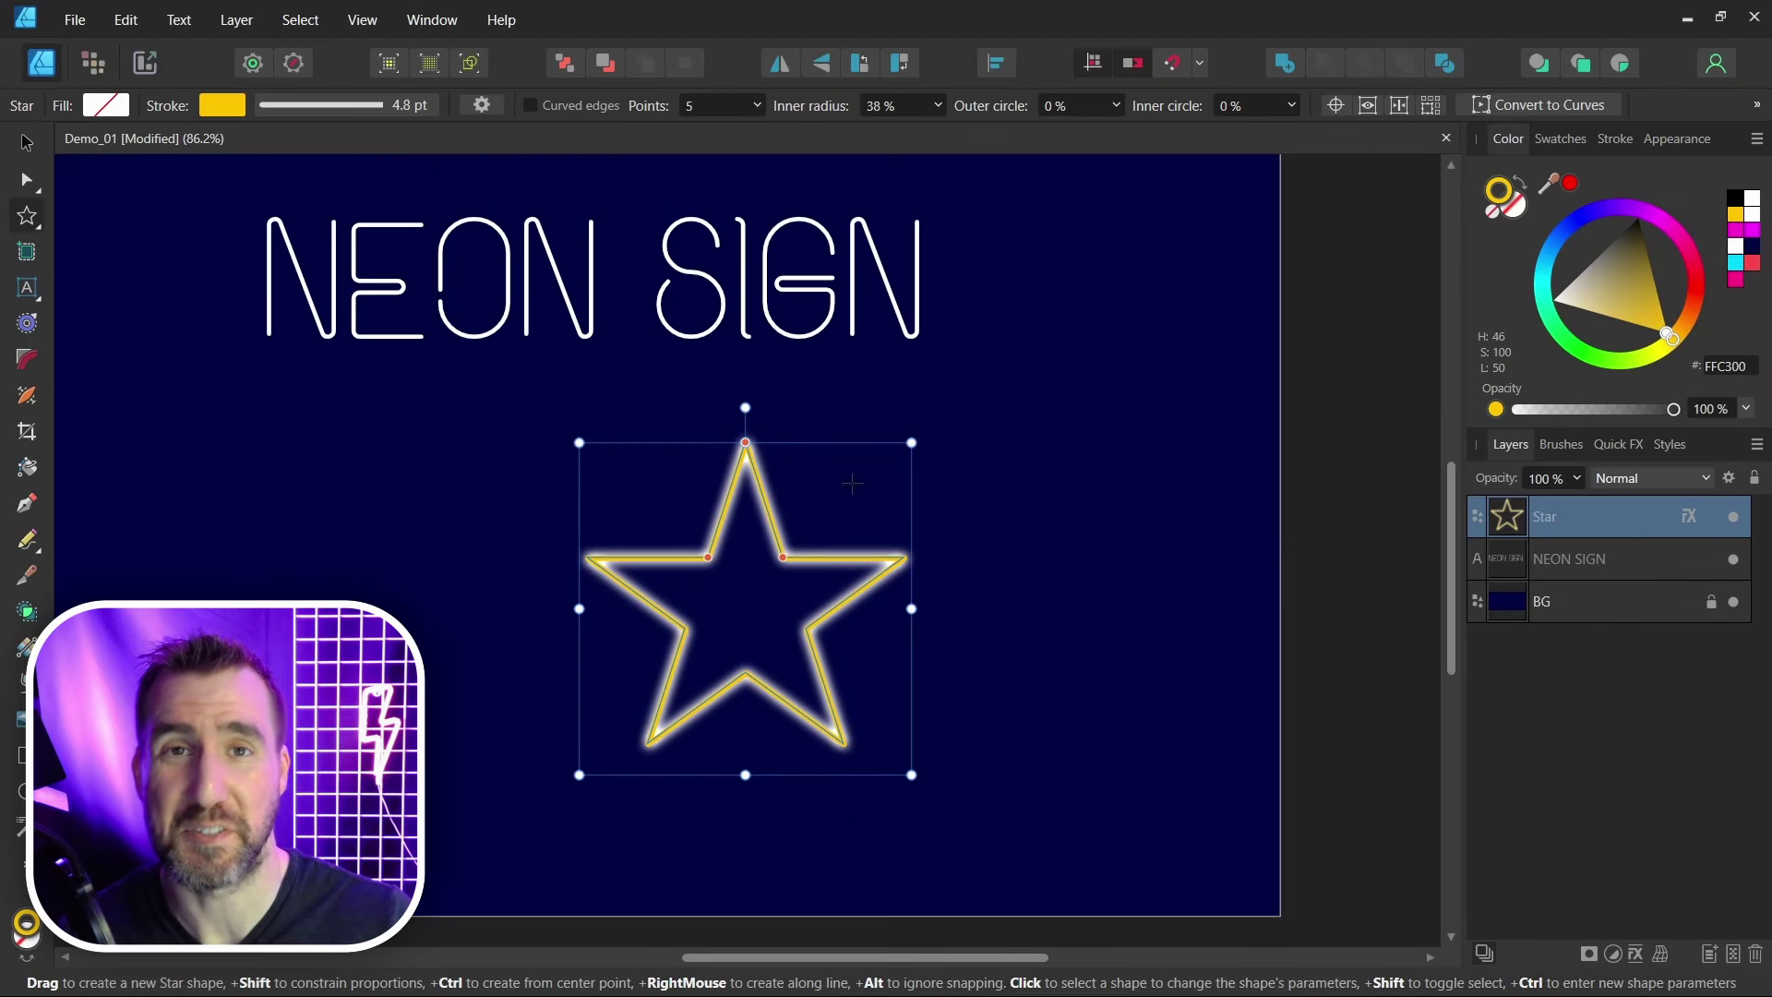
Step: Hide the dark background layer, then show it again
click(1734, 601)
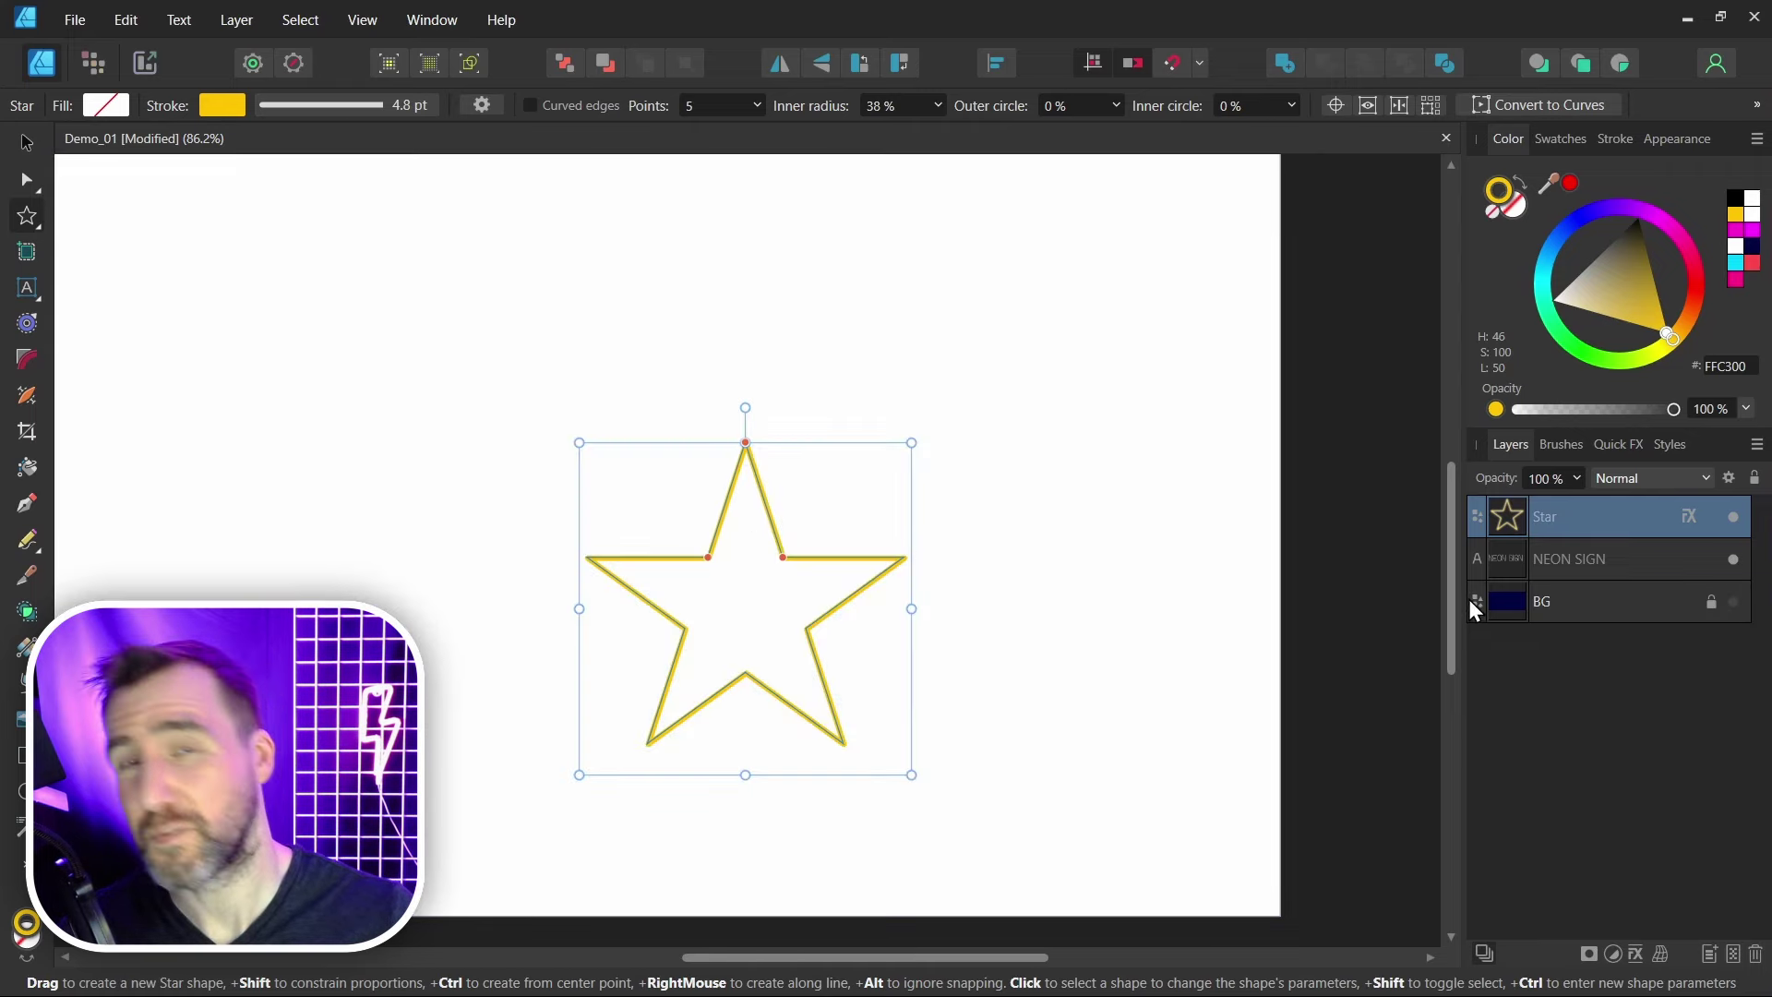
click(1735, 602)
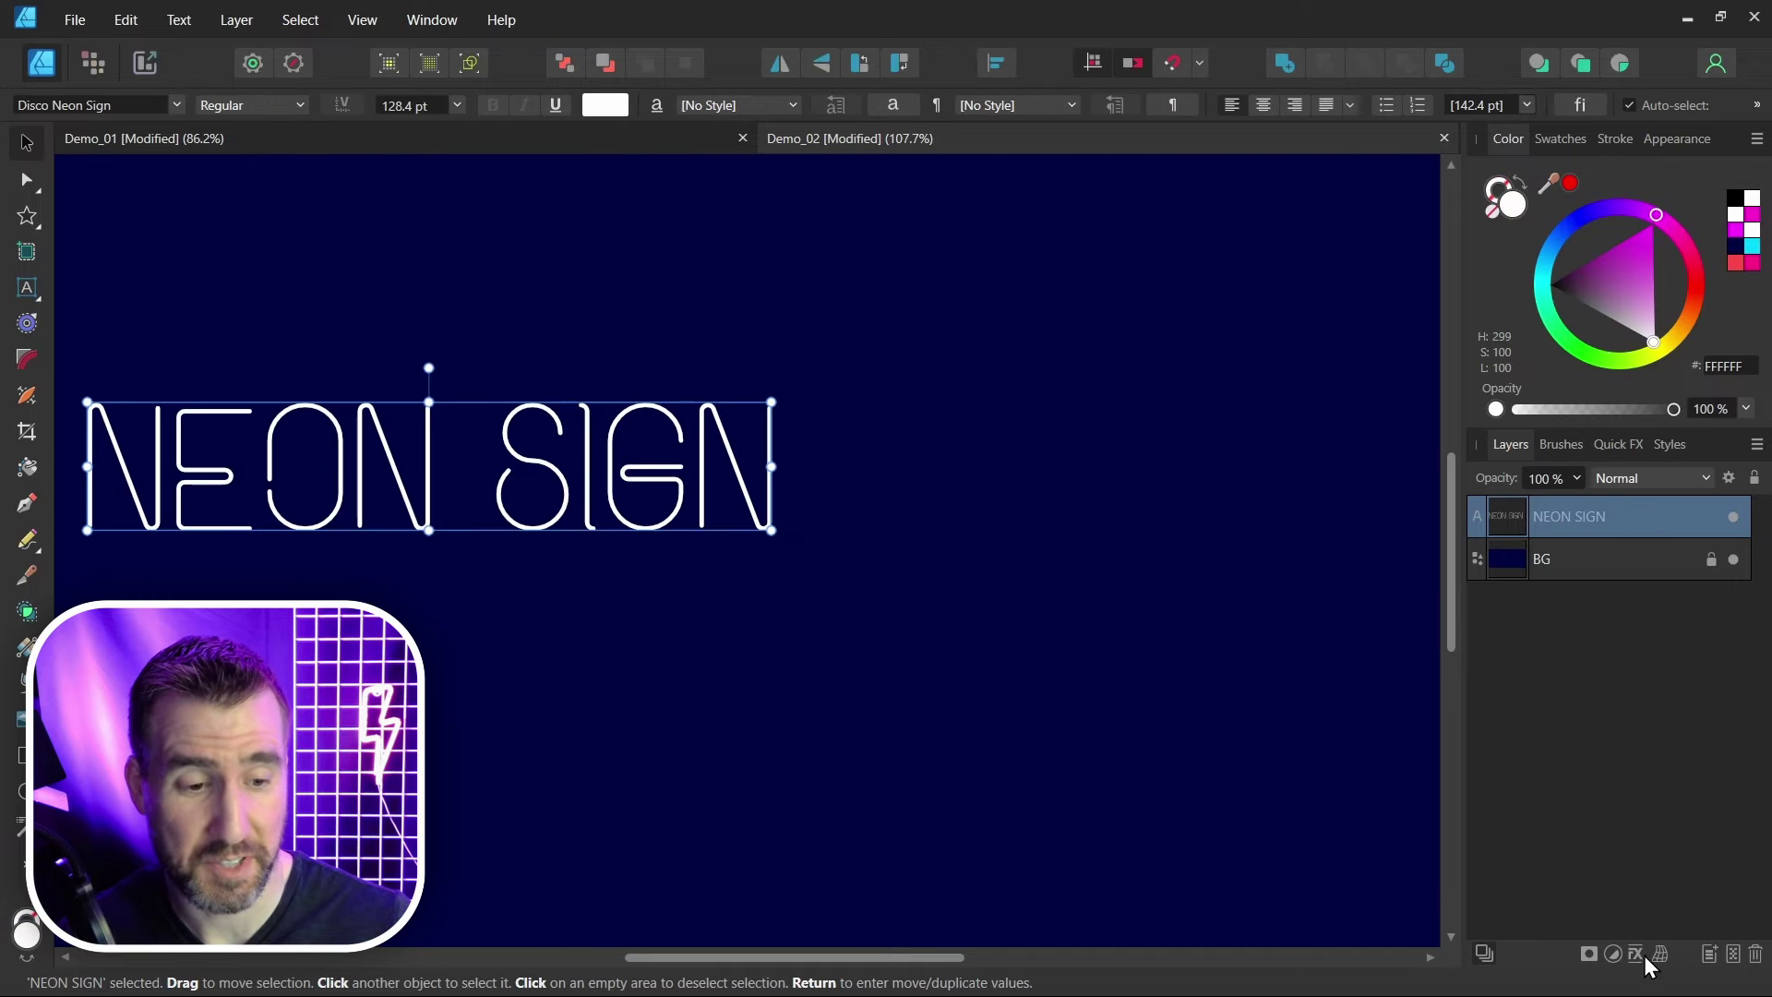
Step: Enable a magenta Outer Glow on Demo_02's NEON SIGN text: 34.8 px radius, 64% intensity
click(1641, 957)
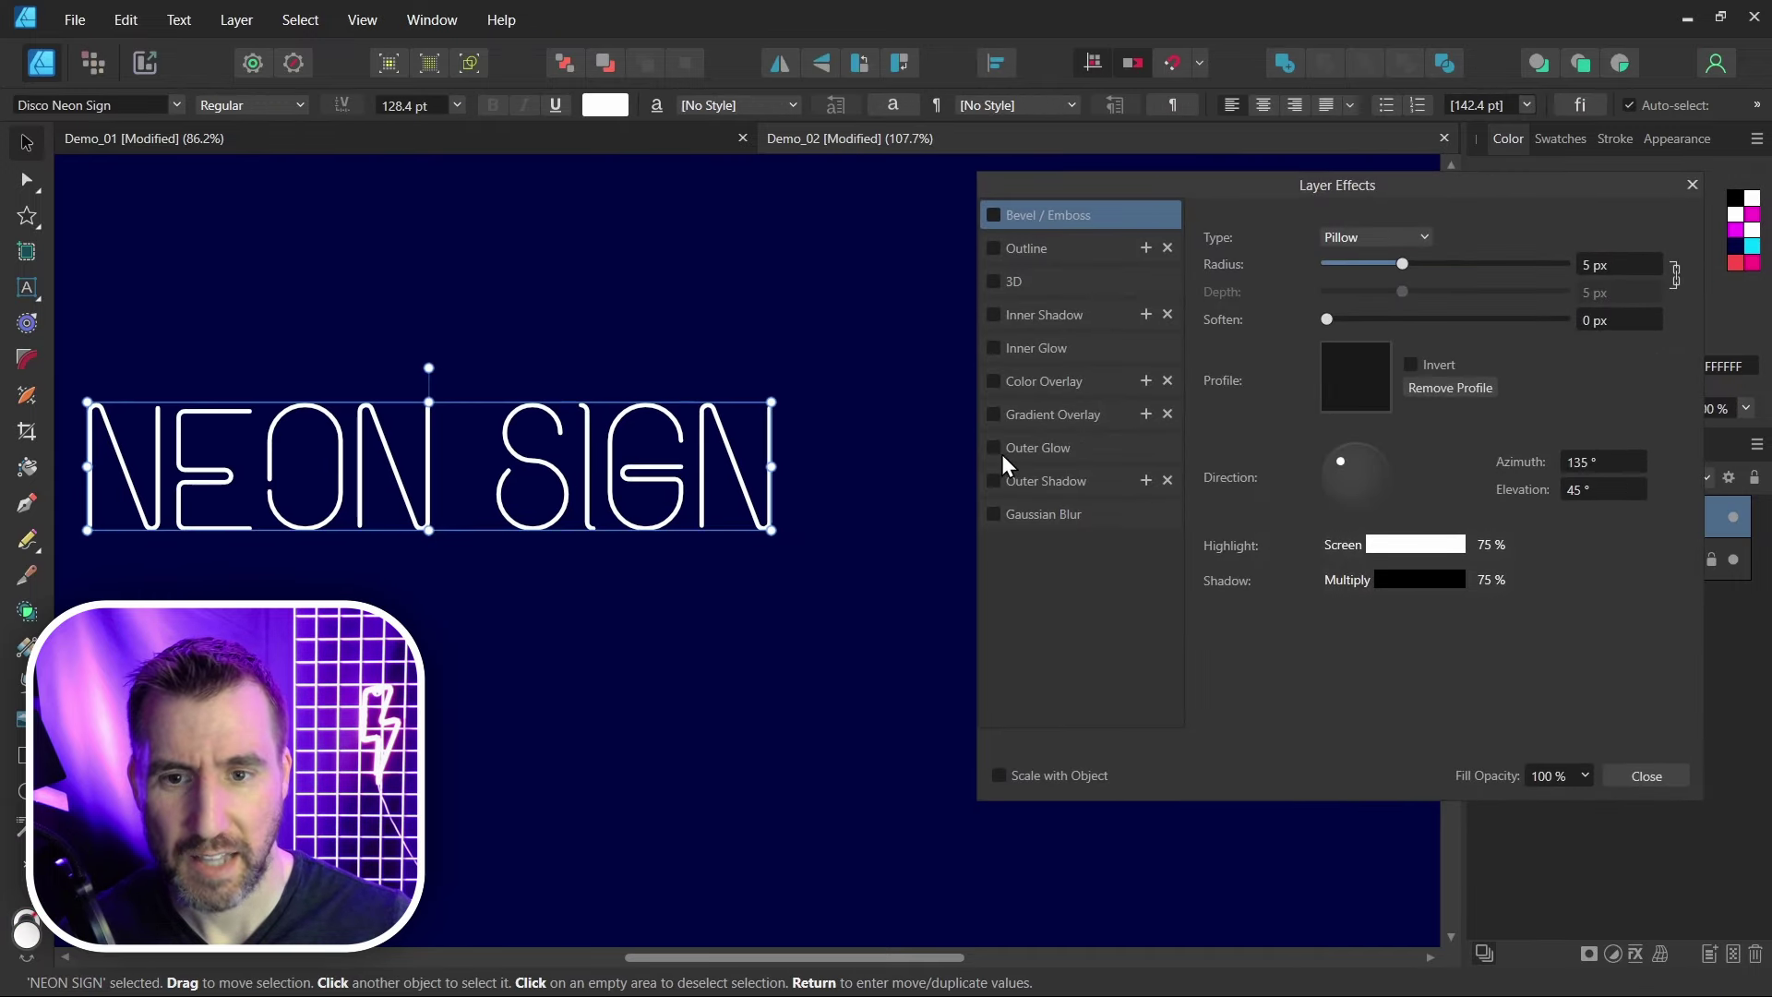
click(1050, 446)
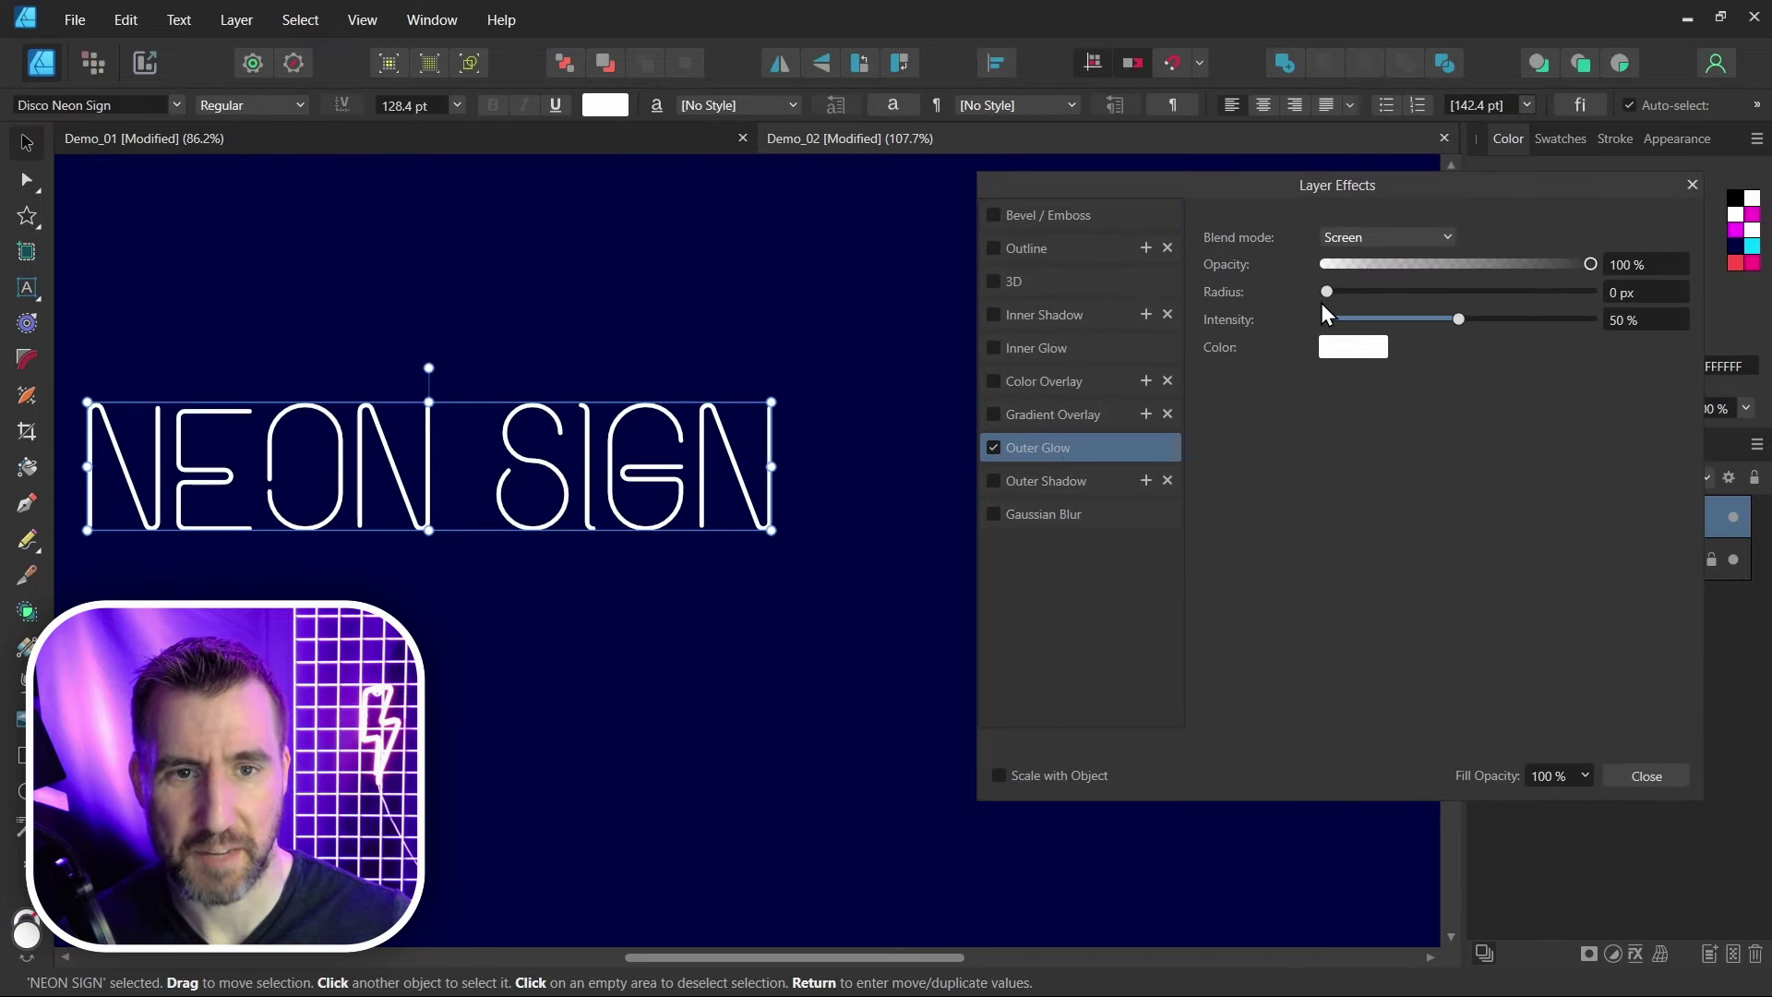
drag(1326, 293, 1515, 291)
click(1353, 347)
click(1372, 523)
drag(1431, 496, 1411, 444)
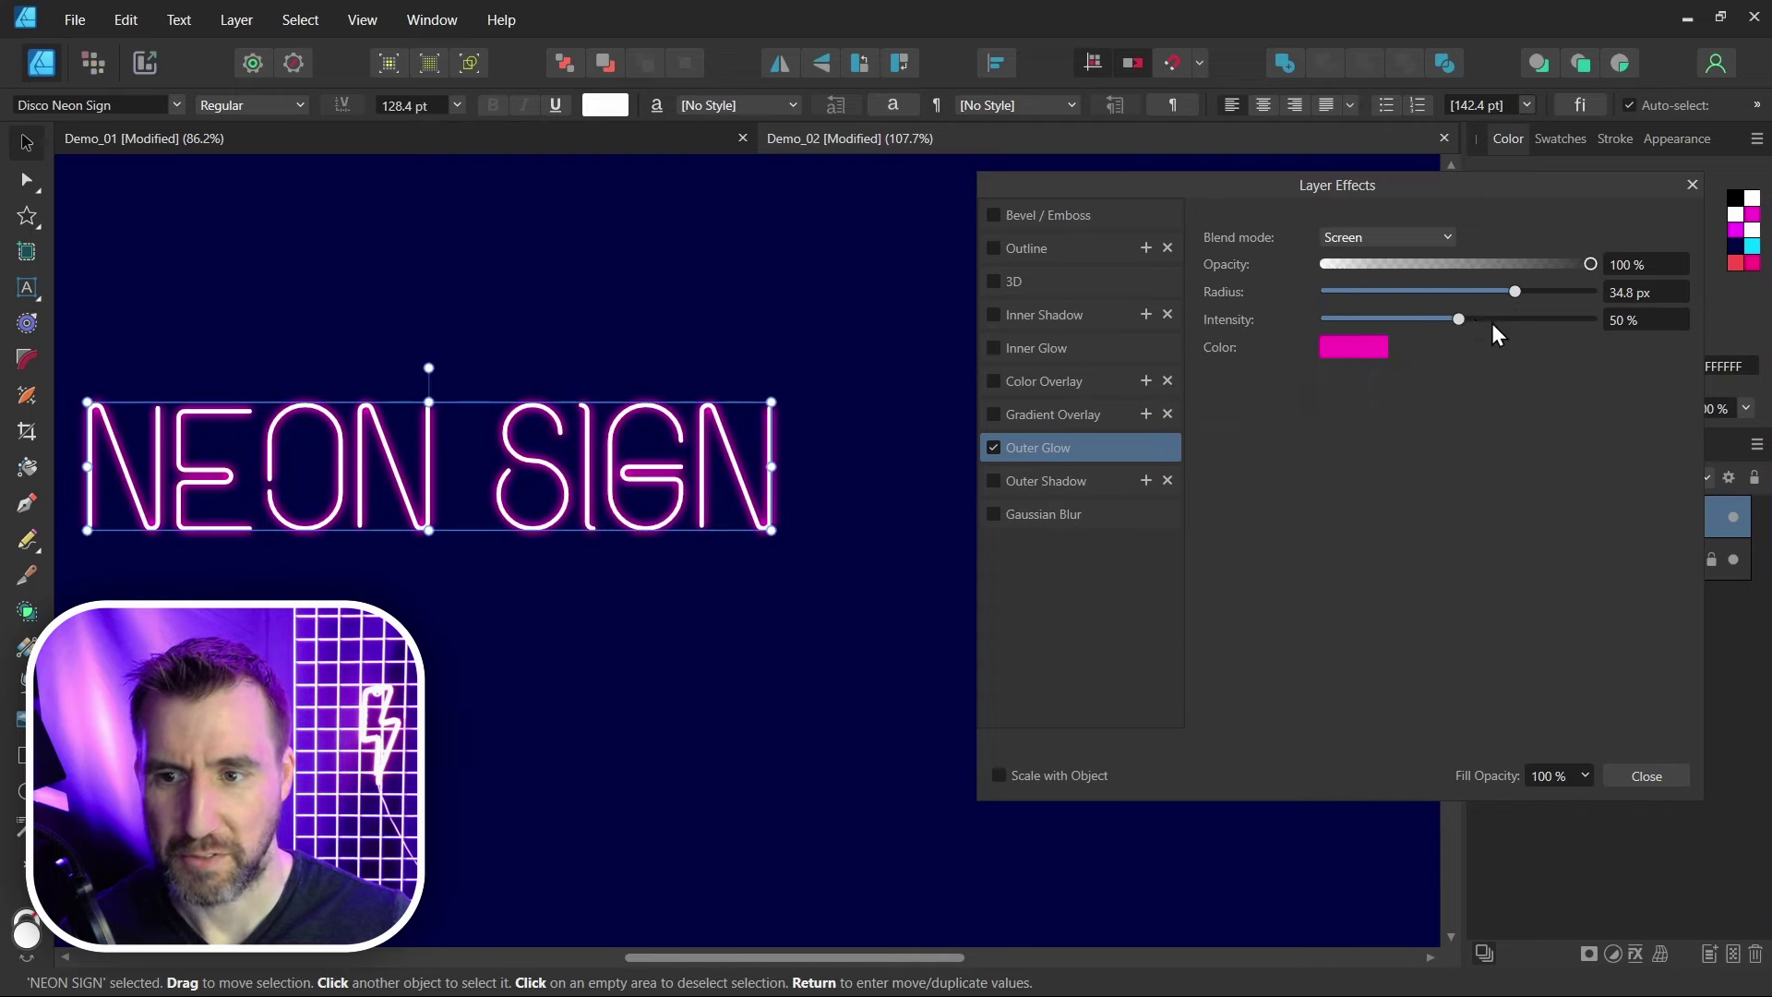
drag(1460, 320, 1496, 319)
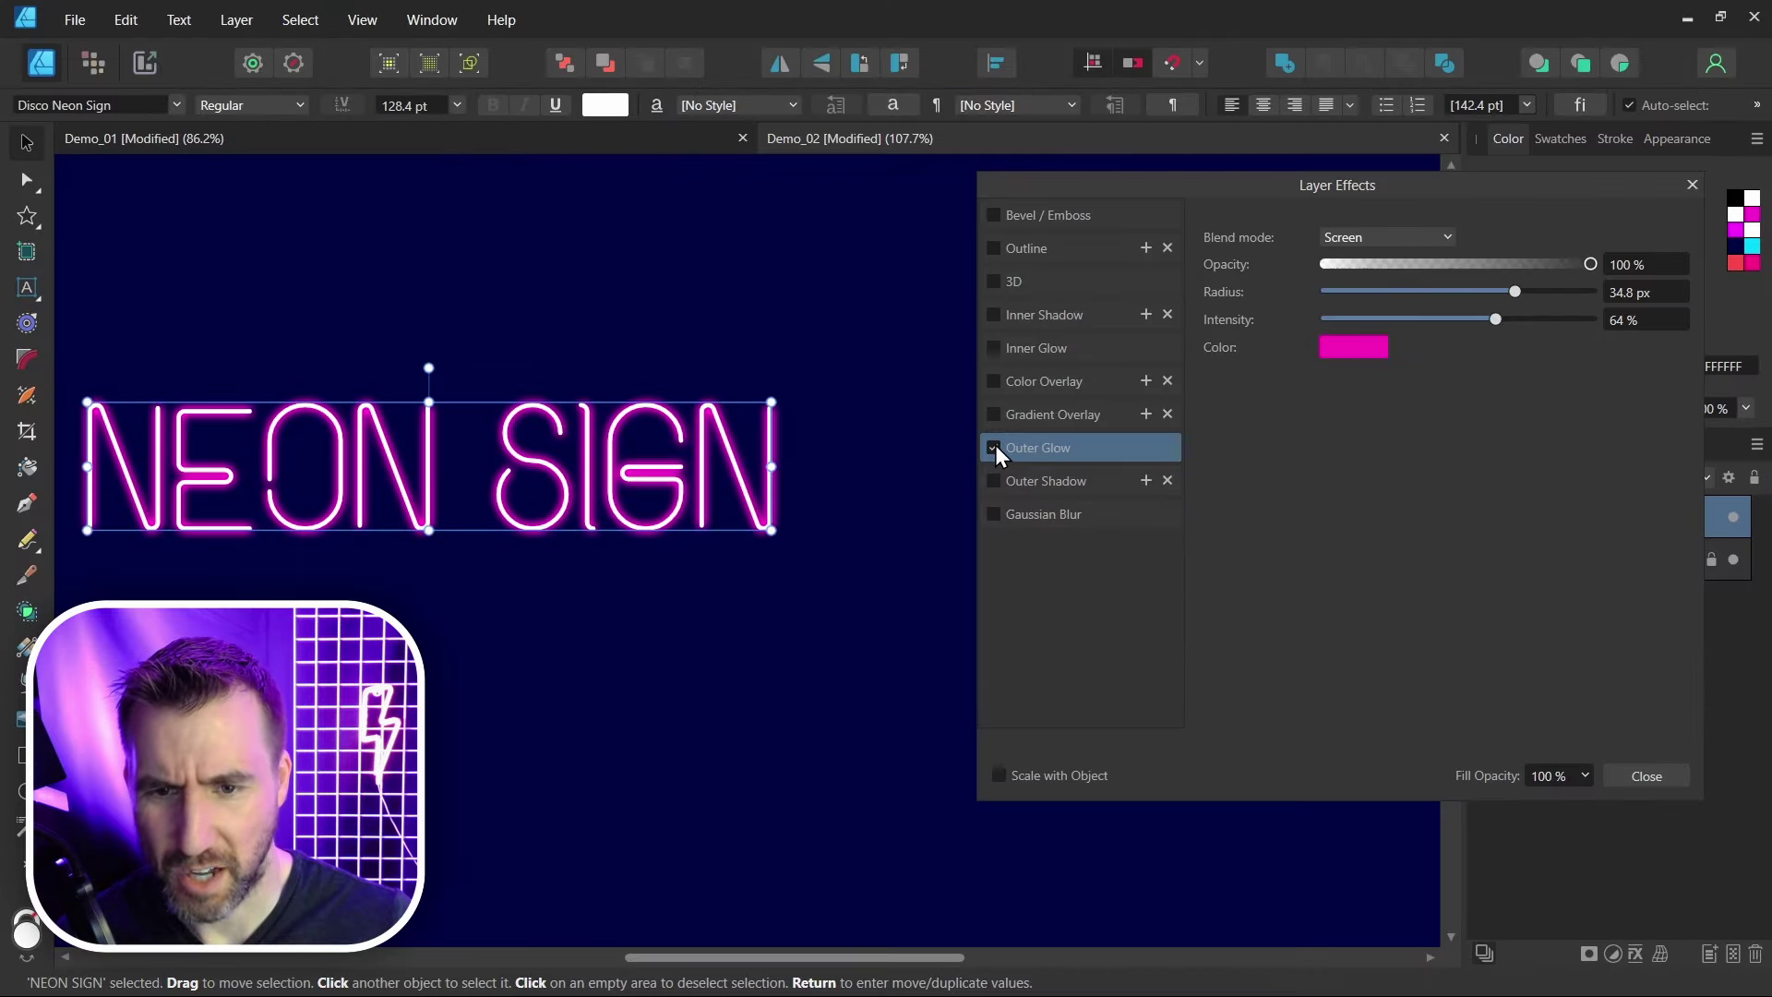
Step: Replace the text's Outer Glow with an Outer Shadow in Screen blend mode
click(294, 680)
click(1065, 478)
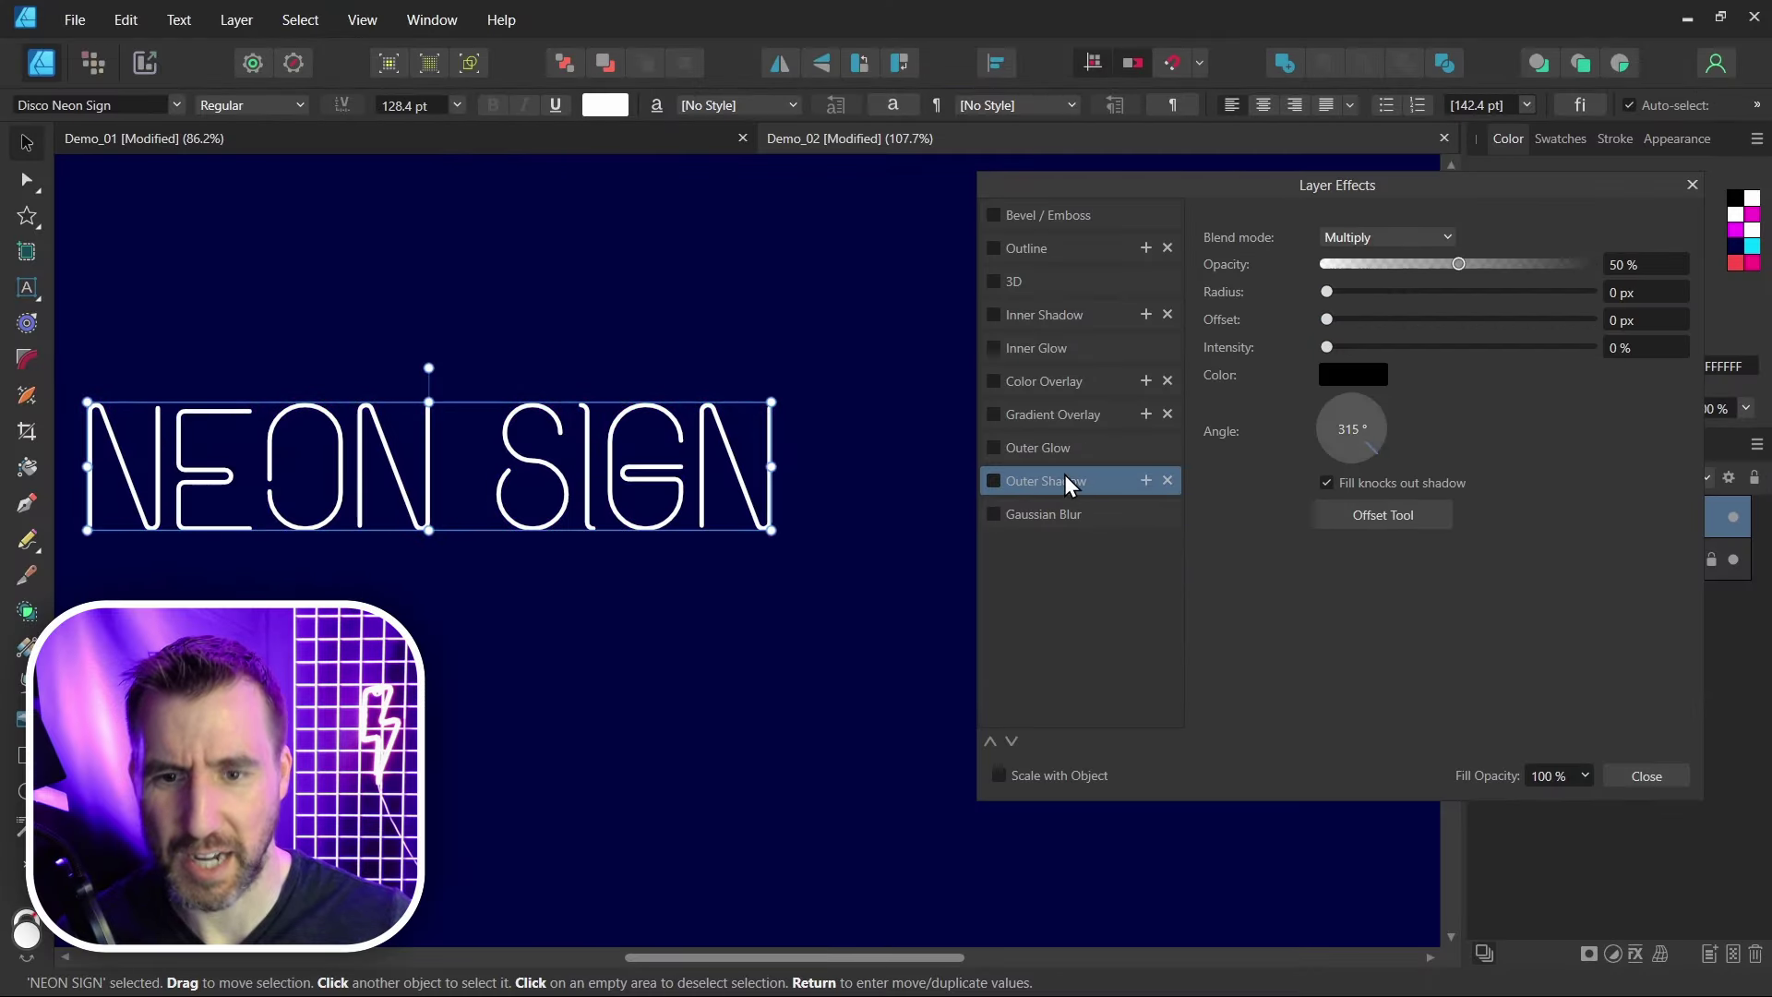
click(993, 480)
drag(1327, 290, 1267, 300)
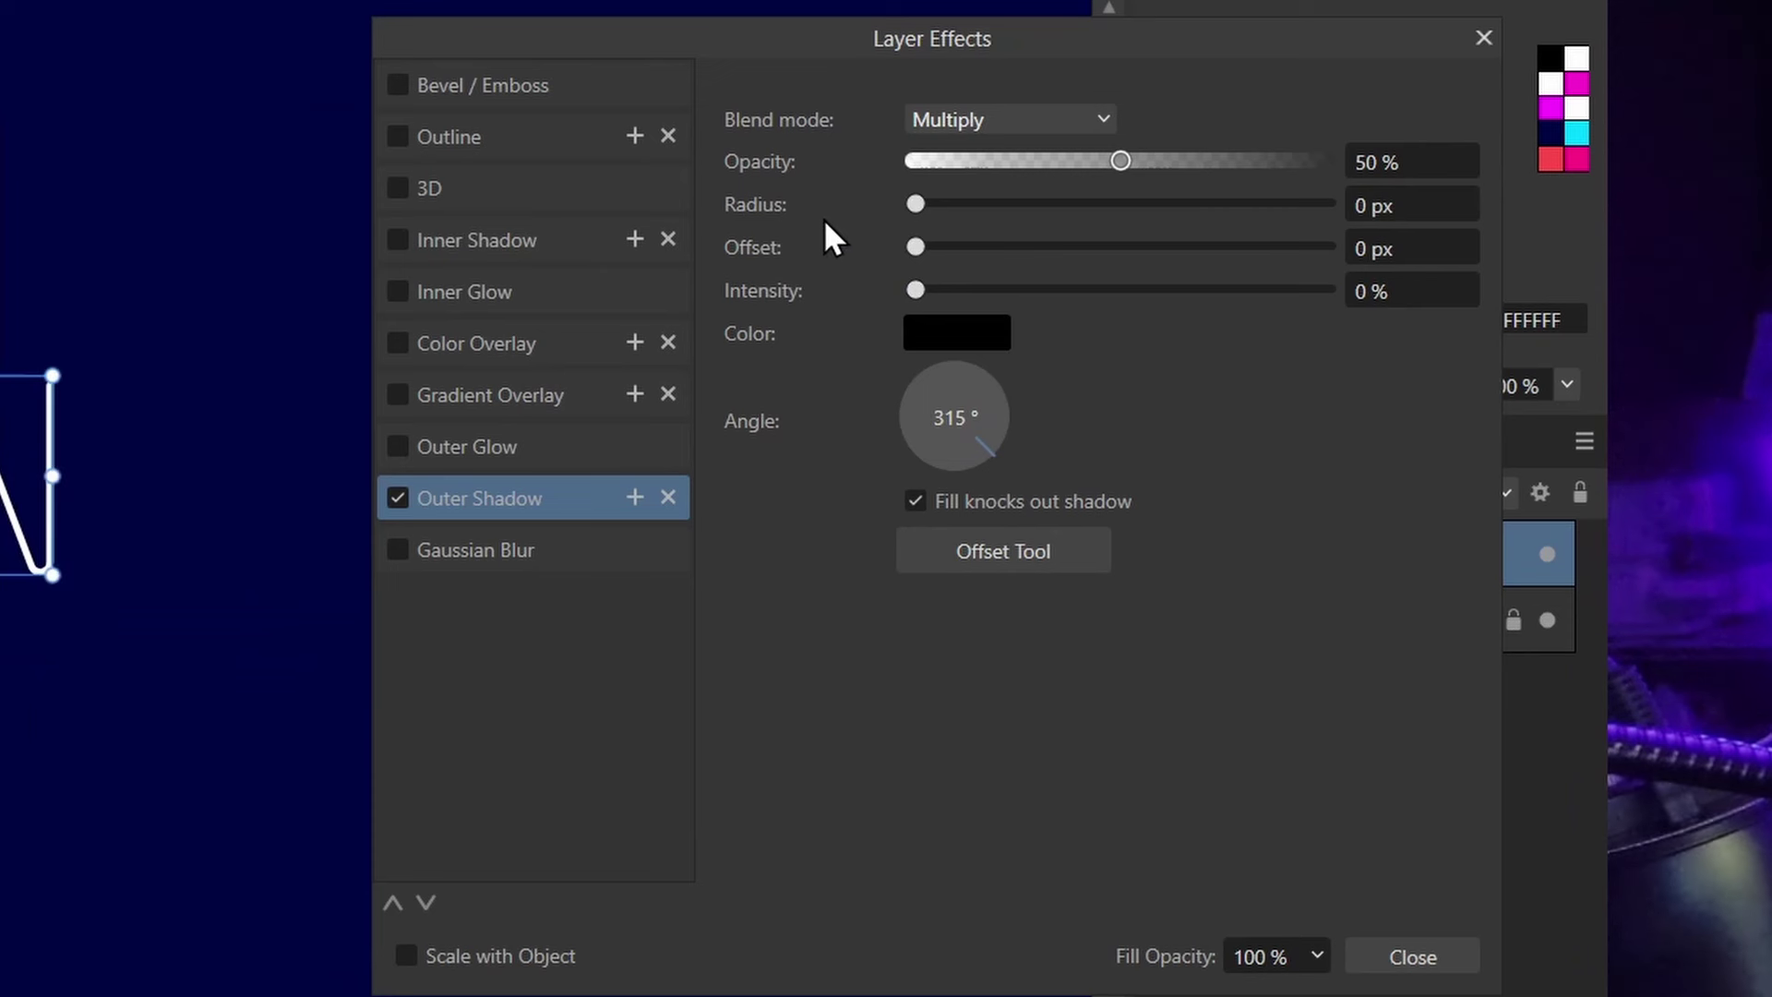
click(978, 117)
click(971, 367)
Step: Make the Outer Shadow magenta with 100% opacity, 49.8 px radius and 80% intensity
click(960, 331)
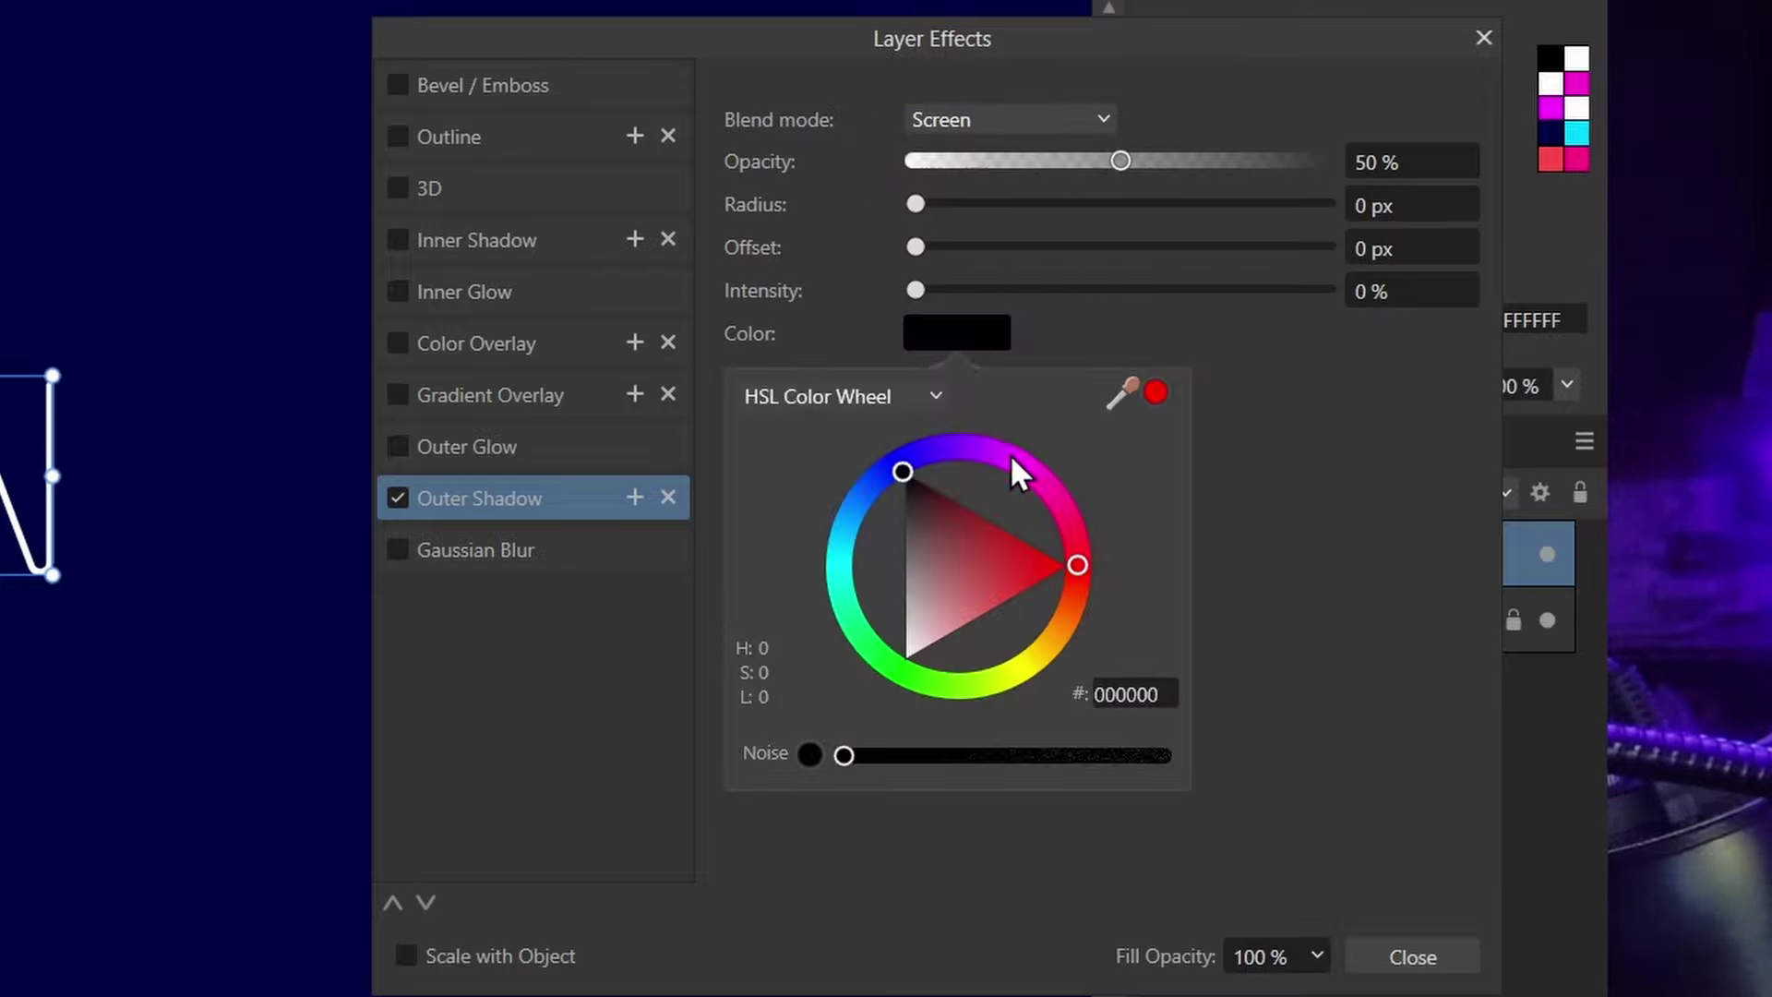
drag(1011, 458, 1033, 465)
drag(914, 204, 1221, 212)
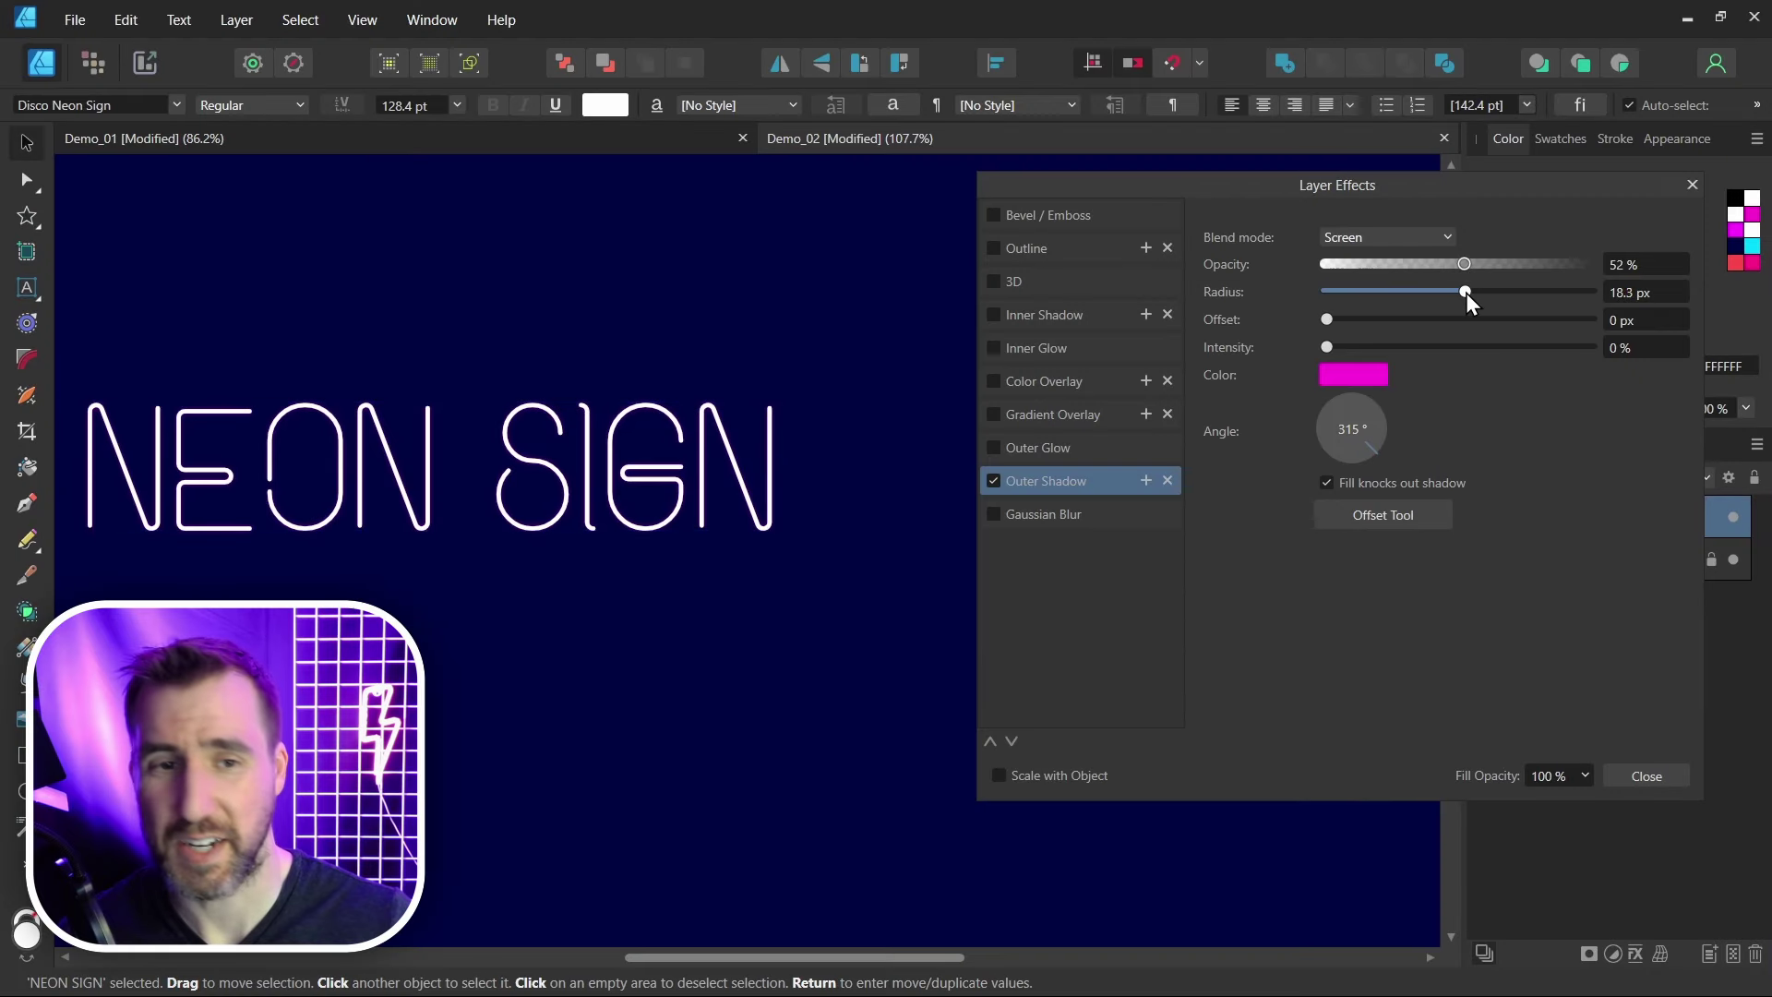
drag(1523, 296, 1593, 291)
drag(1458, 263, 1613, 284)
drag(1327, 346, 1476, 358)
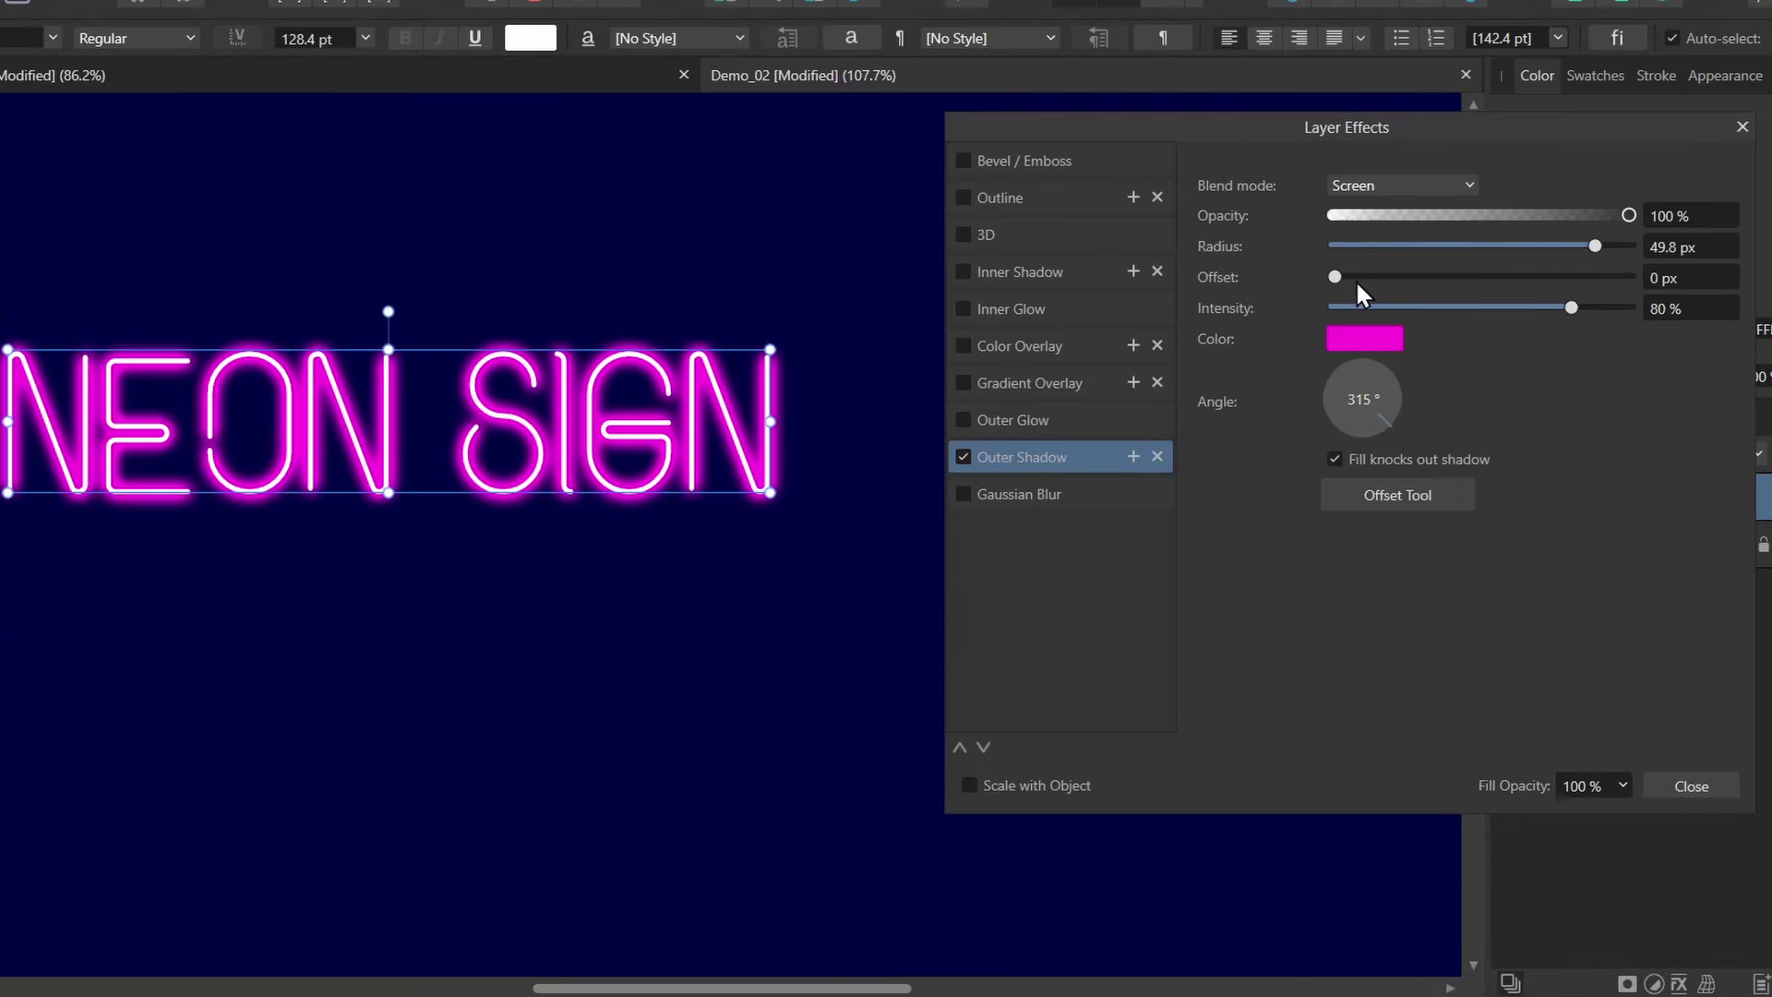
Step: Push the magenta shadow's offset to 43.3 px and set its angle to 90°
drag(1337, 277, 1652, 317)
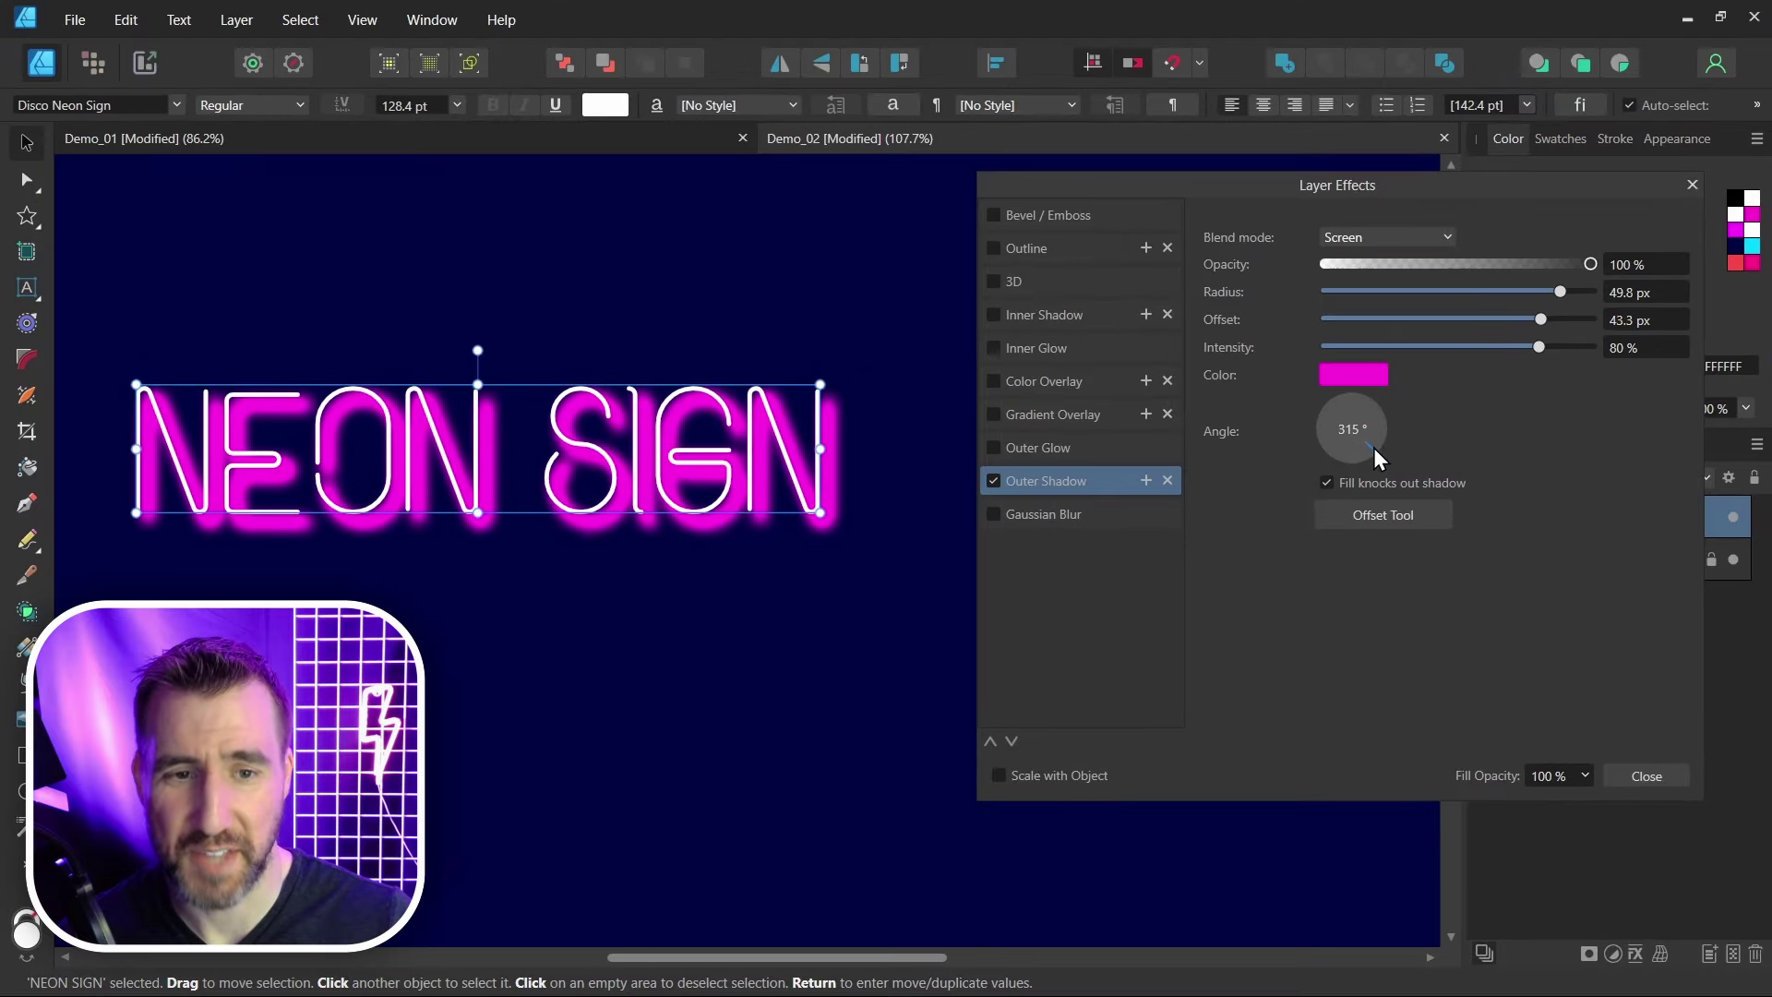
drag(1394, 425, 1348, 429)
click(1350, 428)
text(90)
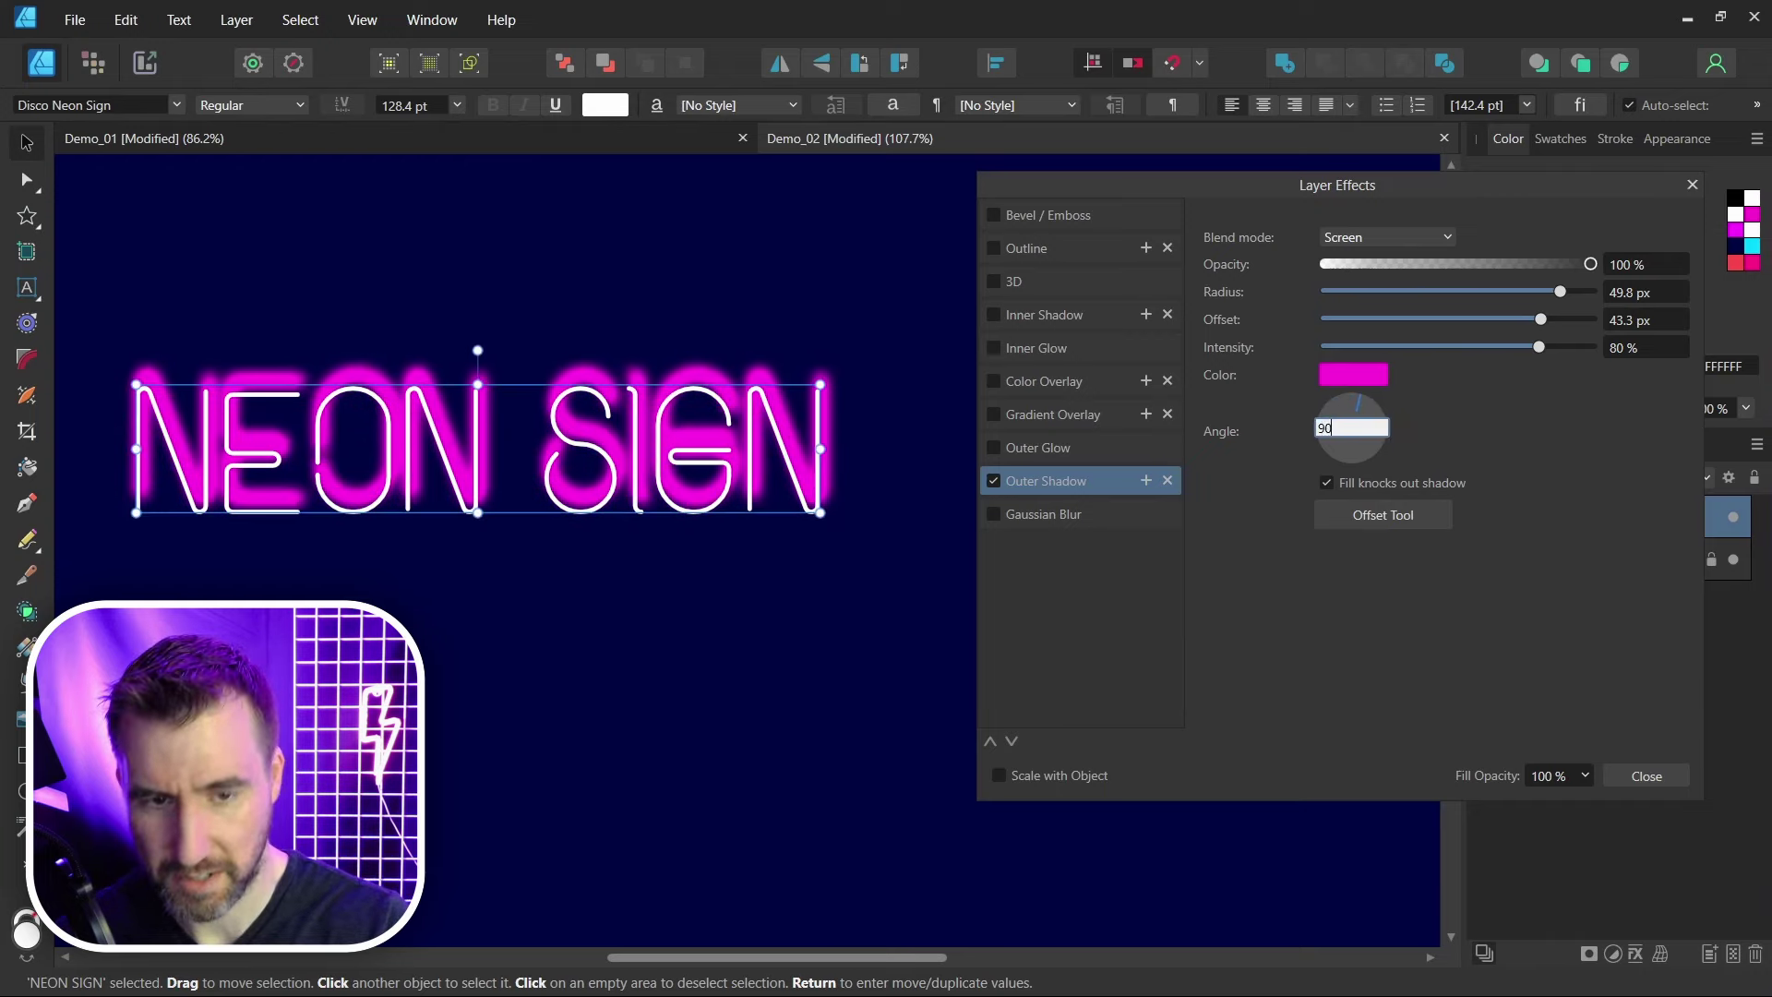
key(Return)
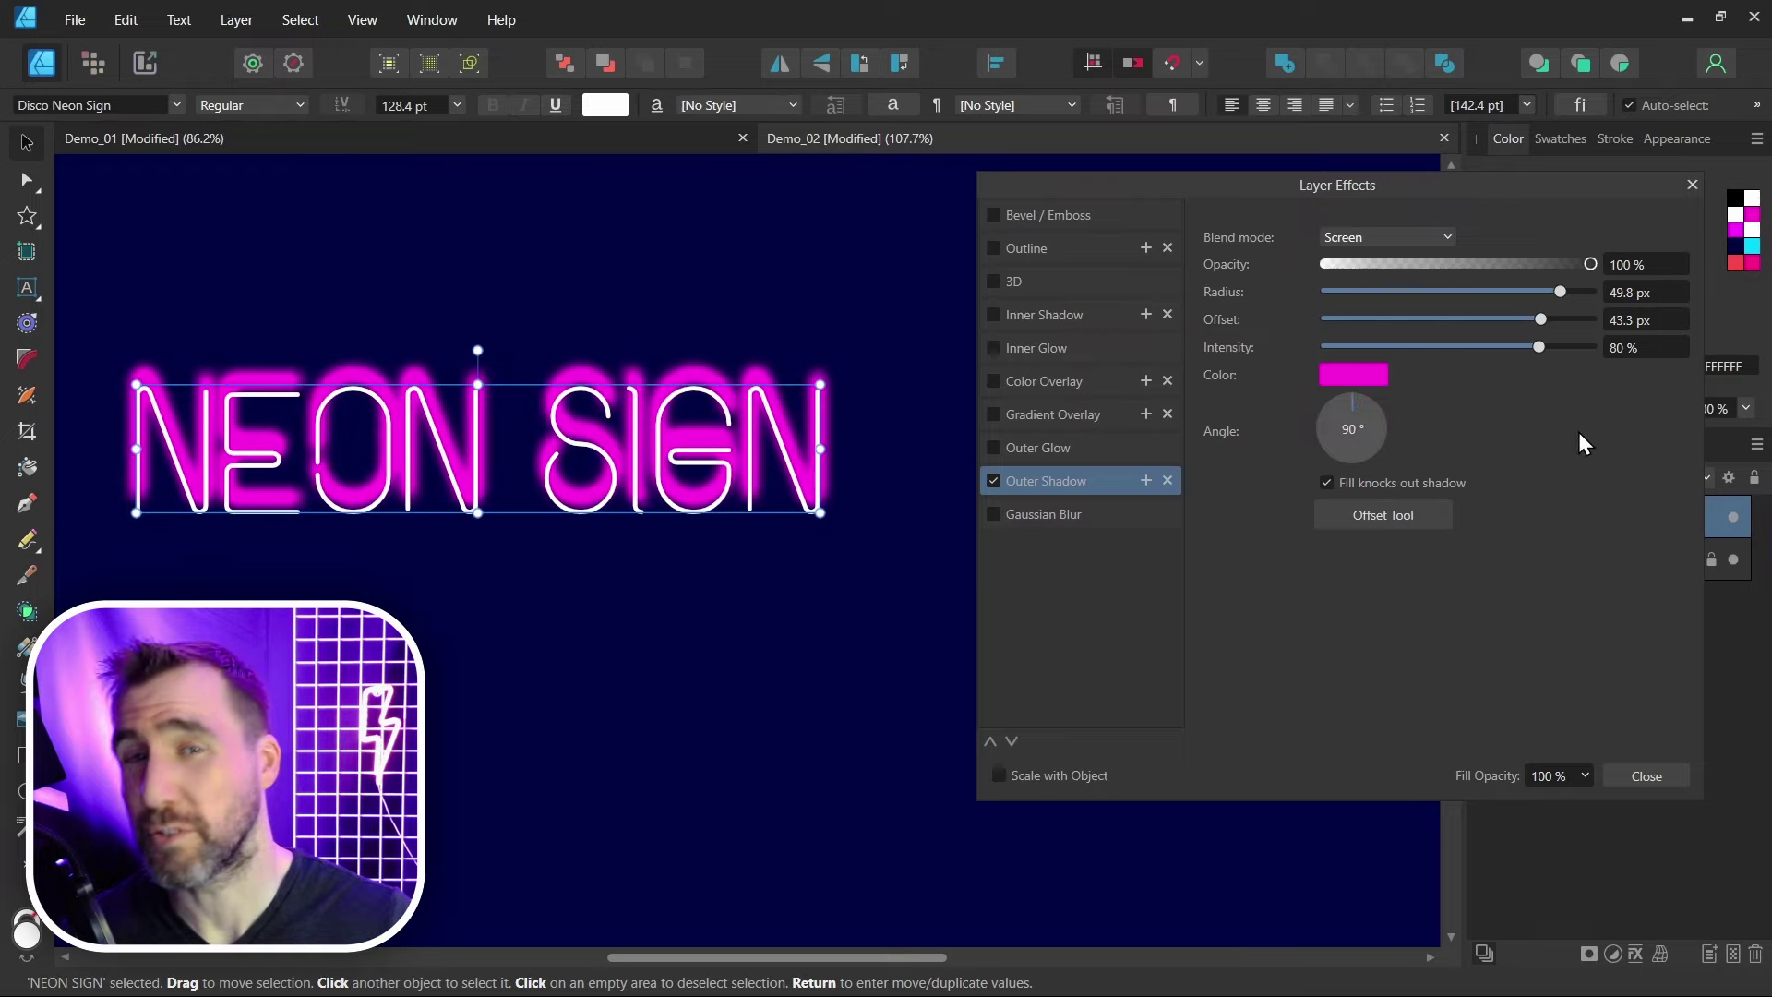
Step: Reposition the shadow on canvas, settling on a 13.1 px offset at 350°
click(1384, 515)
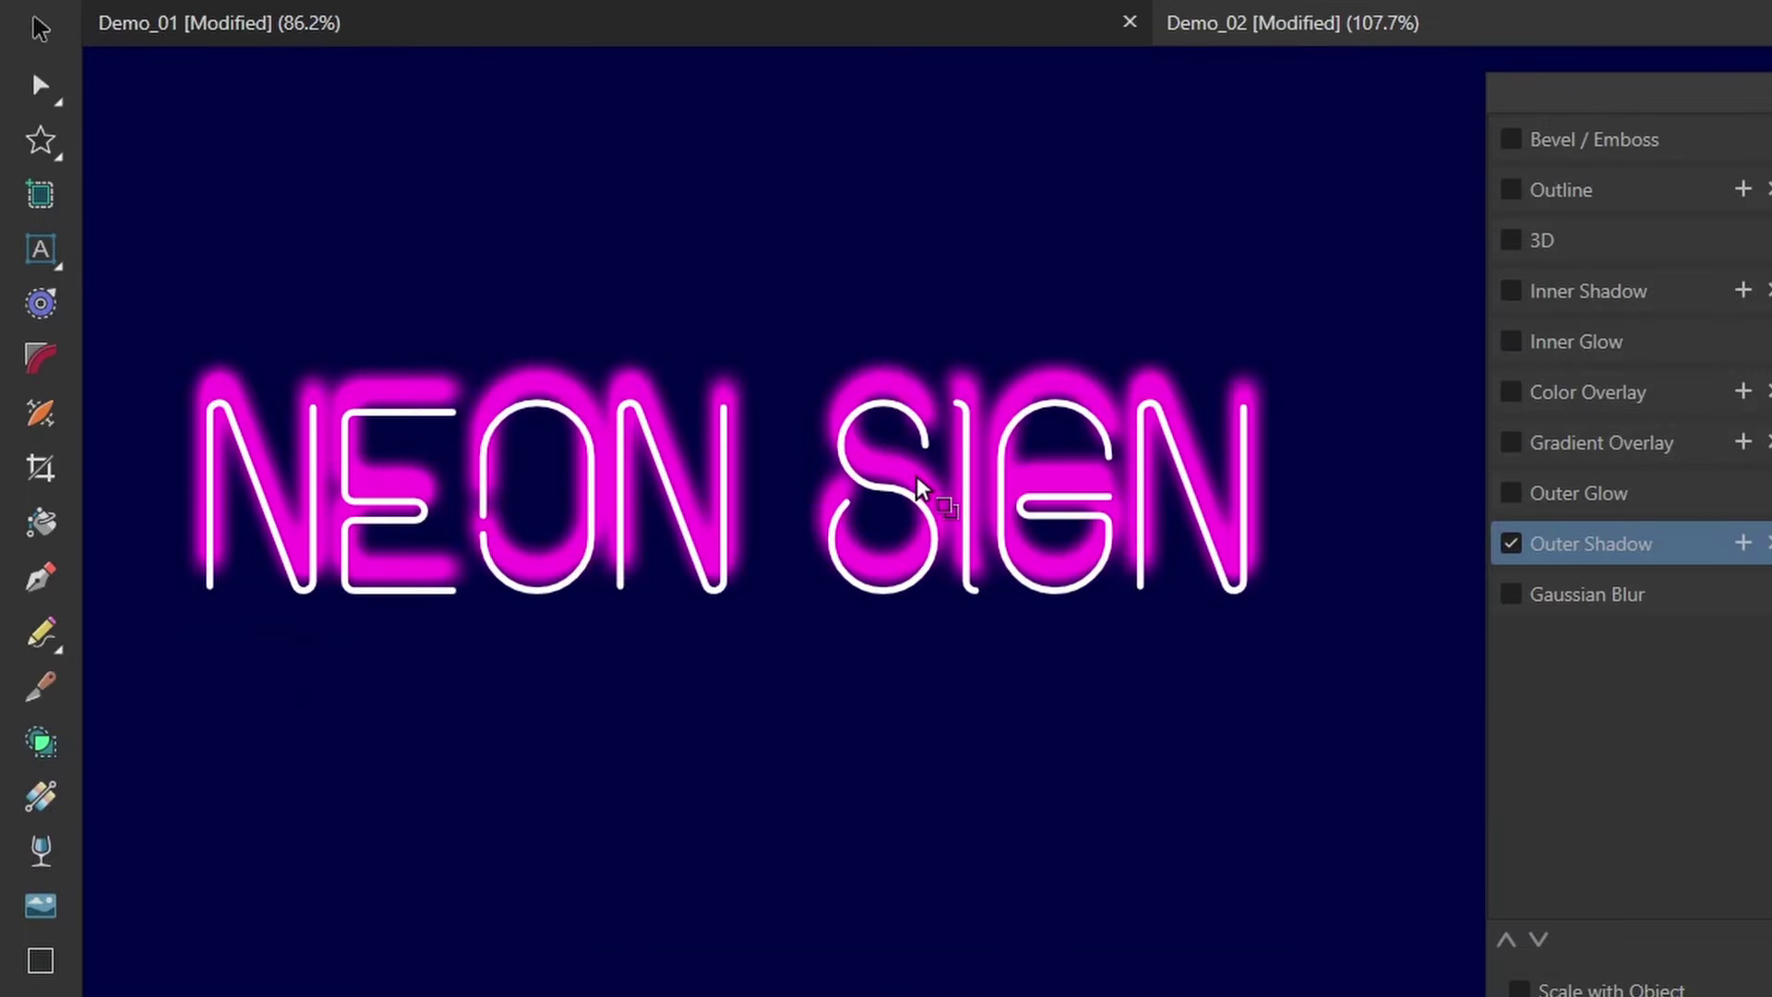
drag(917, 476, 1006, 610)
drag(1580, 324, 1450, 319)
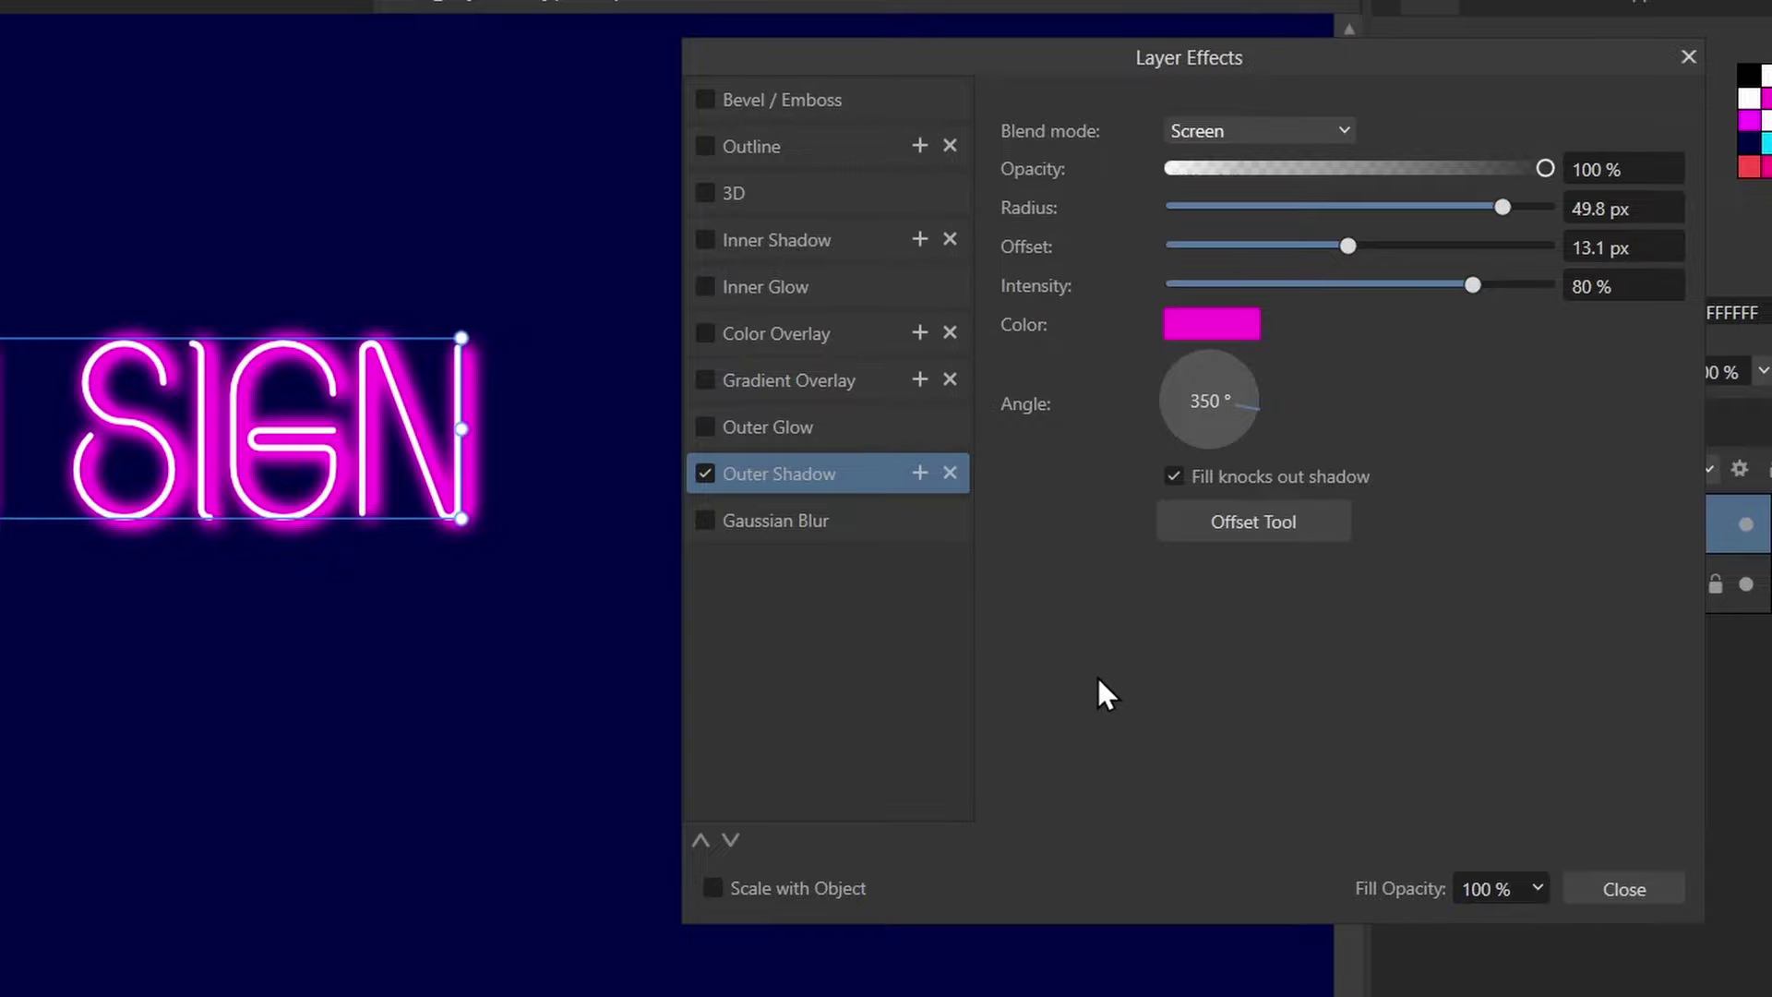
Step: Duplicate the Outer Shadow, make the copy blue and move it up-left of the text
click(920, 473)
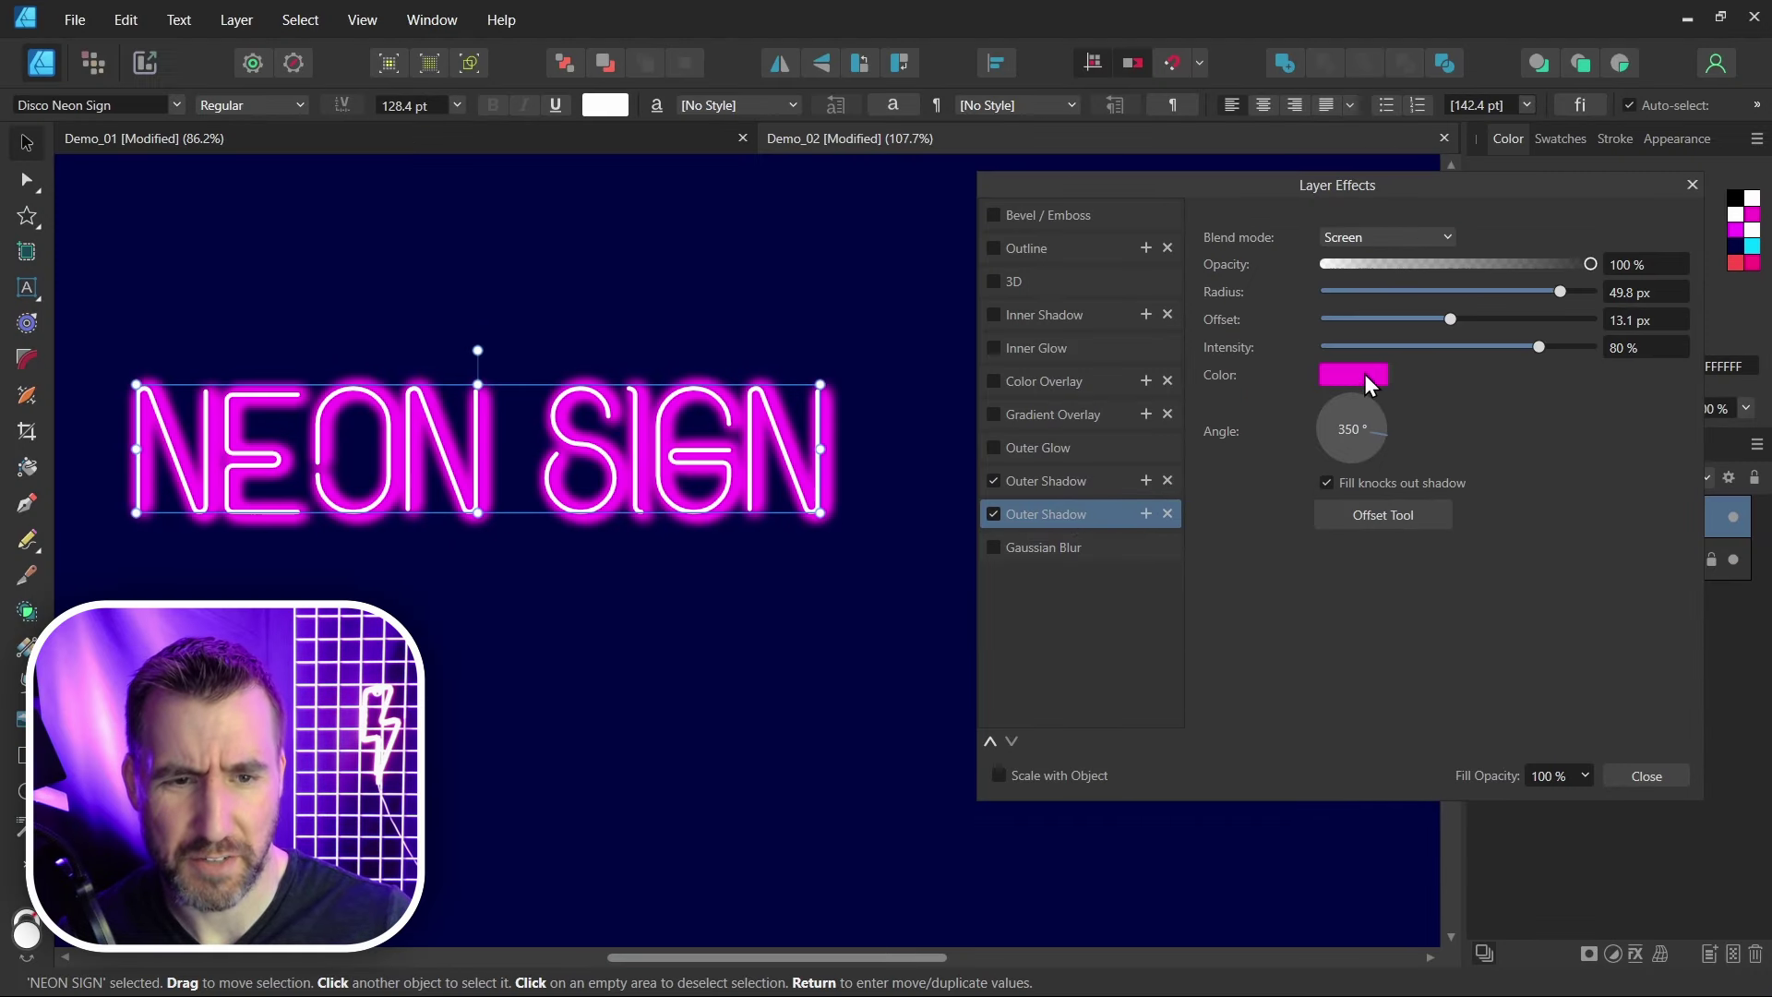
click(1364, 373)
drag(1398, 461, 1306, 467)
click(1383, 515)
mouse_move(810, 490)
mouse_down()
mouse_move(768, 465)
mouse_move(799, 479)
mouse_up()
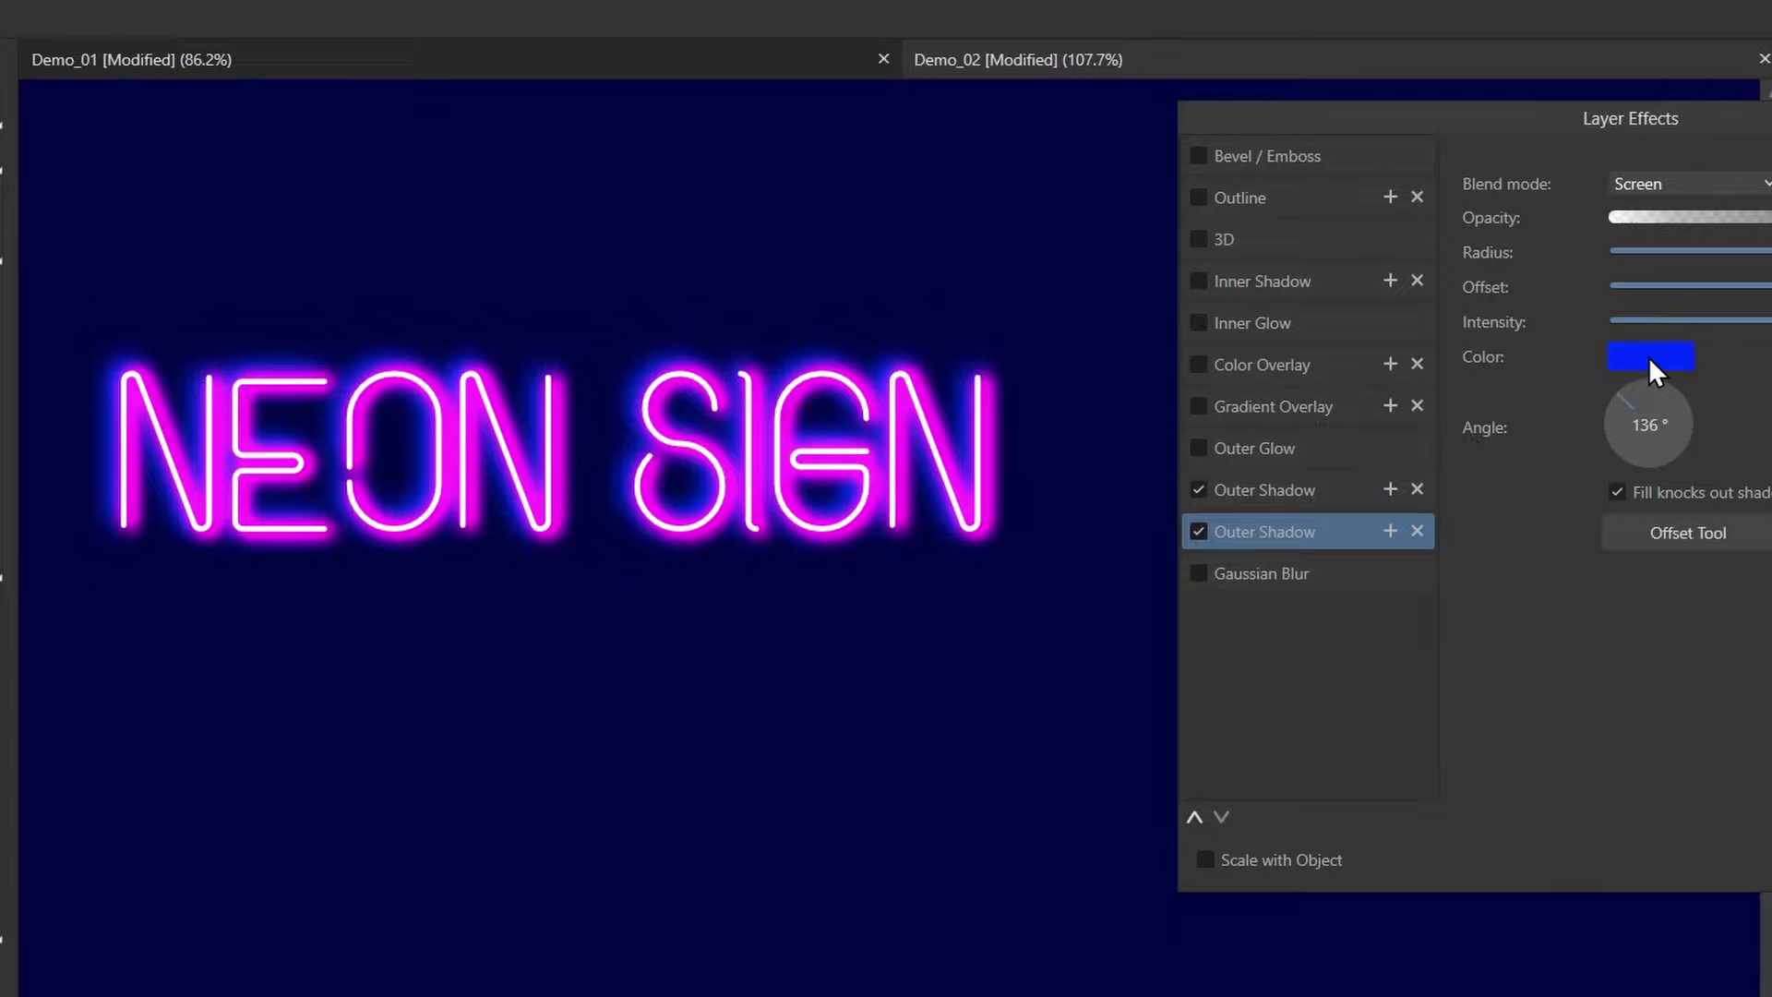
Step: Review the settings of the first Outer Shadow and the Outer Glow
click(1353, 490)
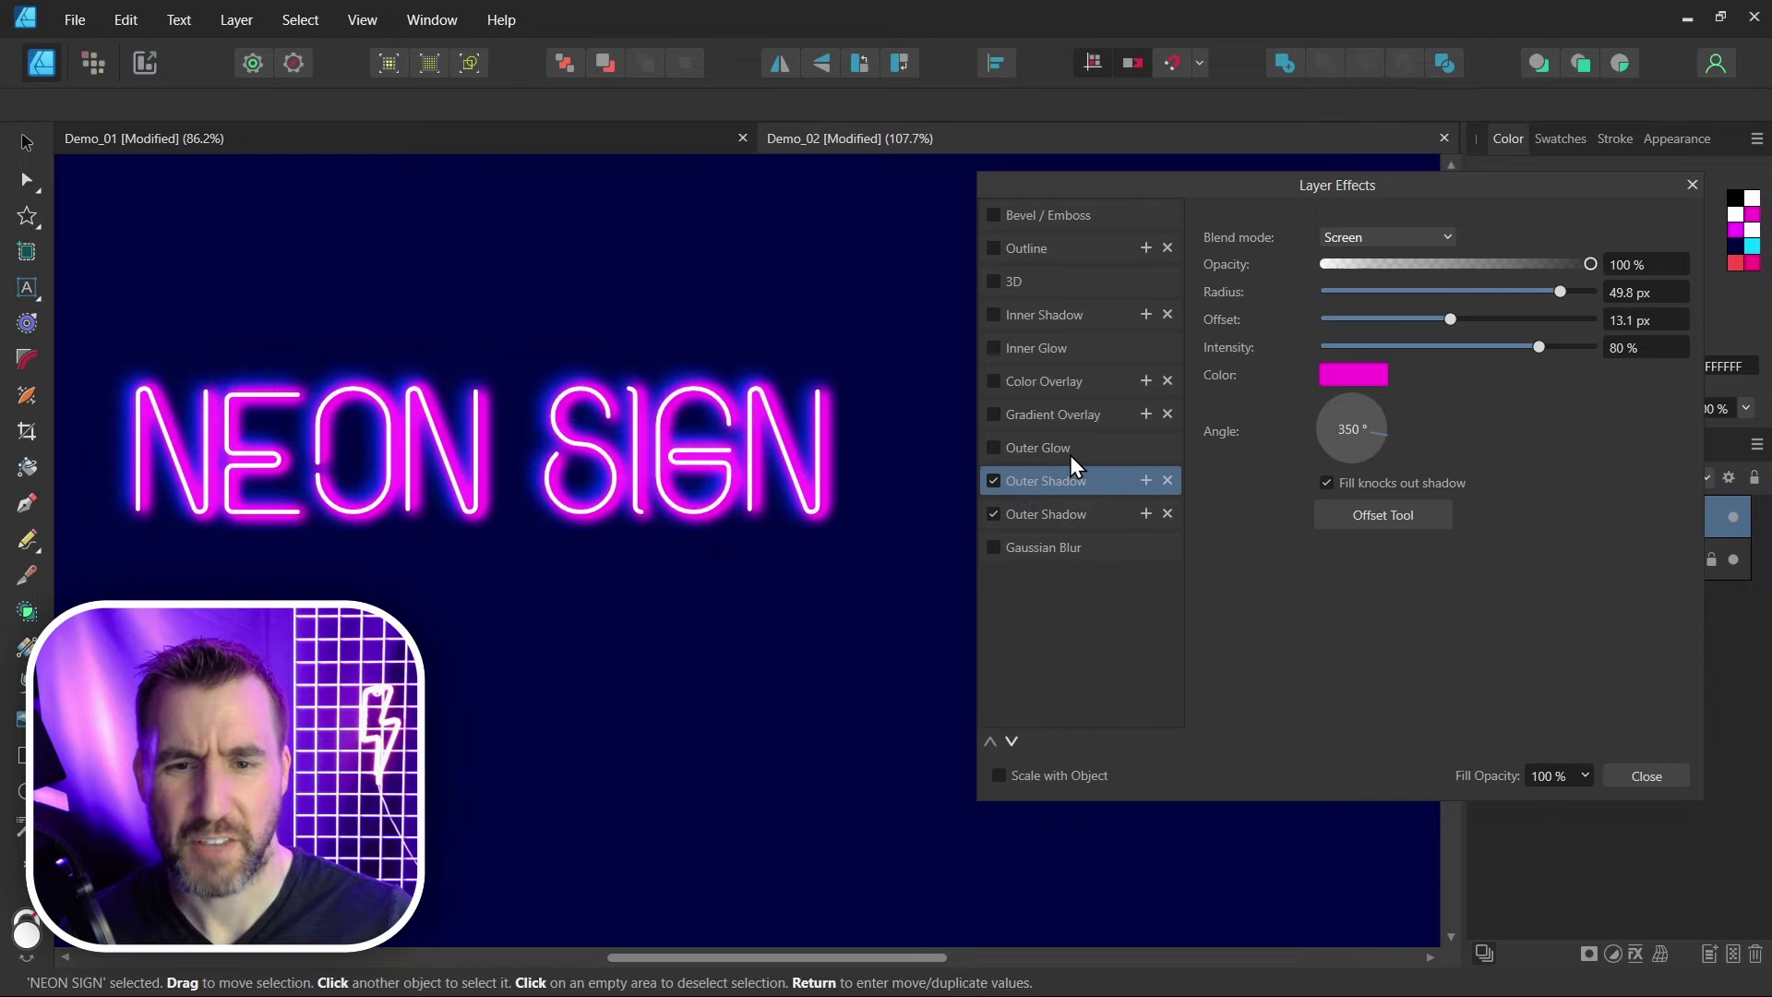
click(1133, 458)
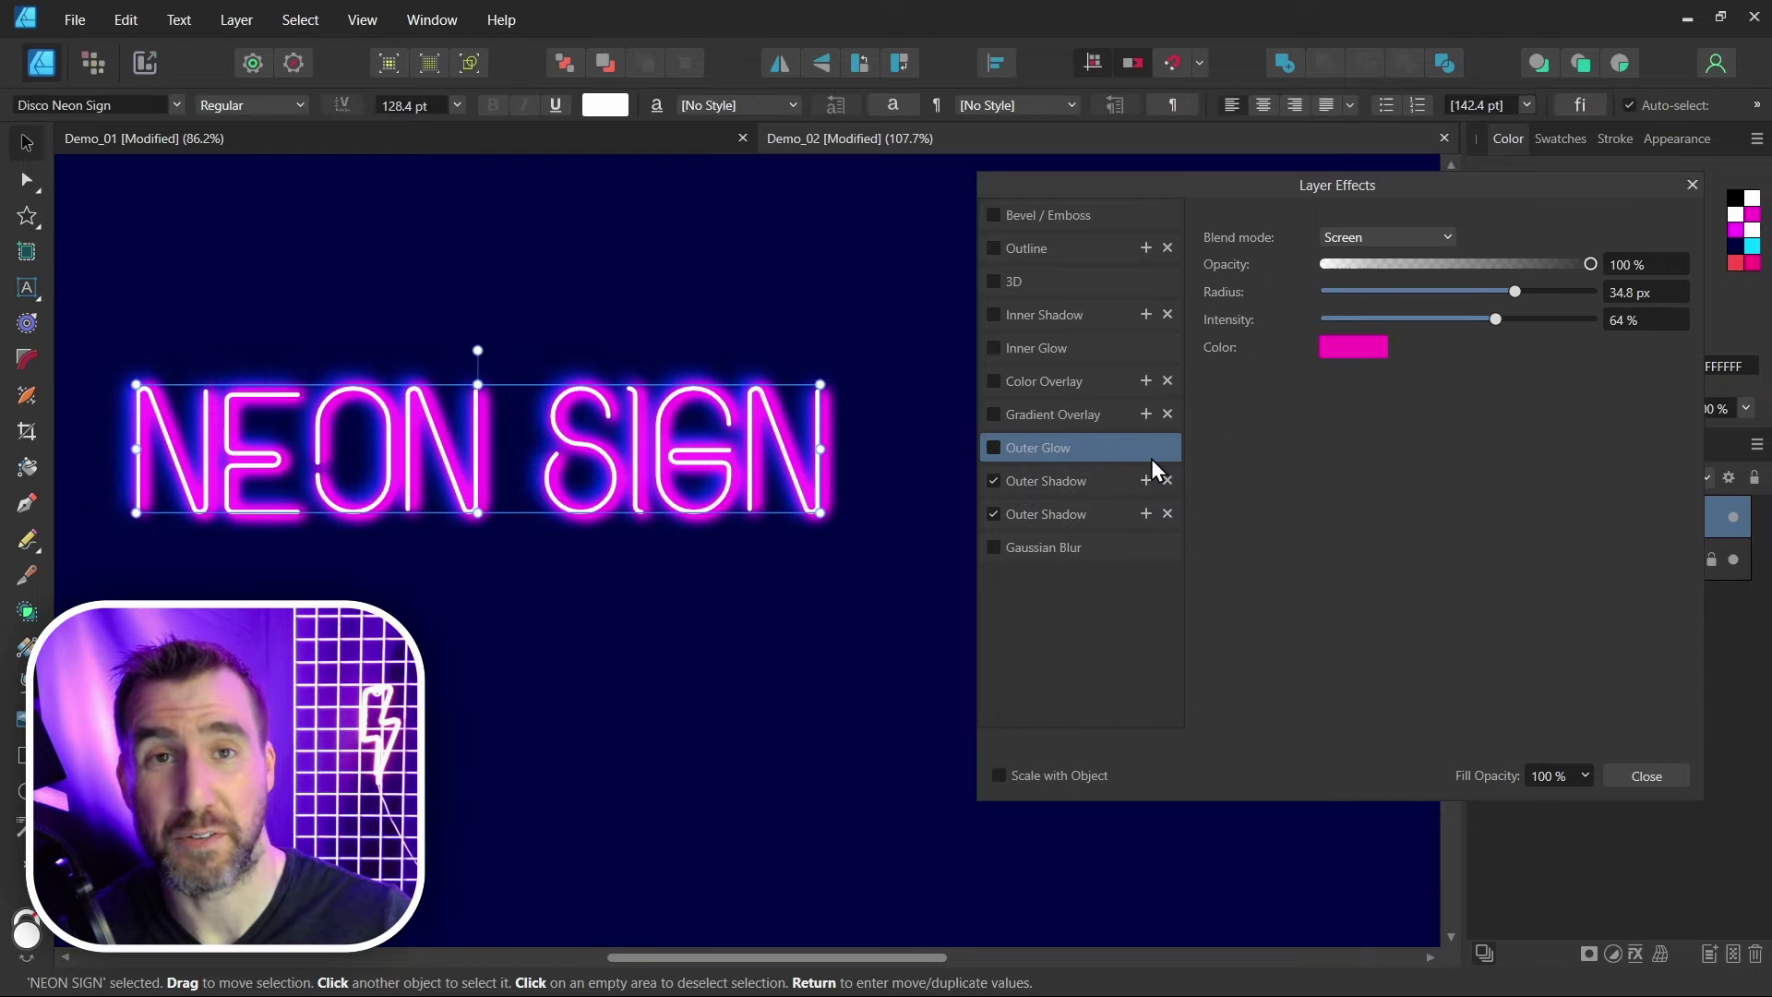
click(1086, 484)
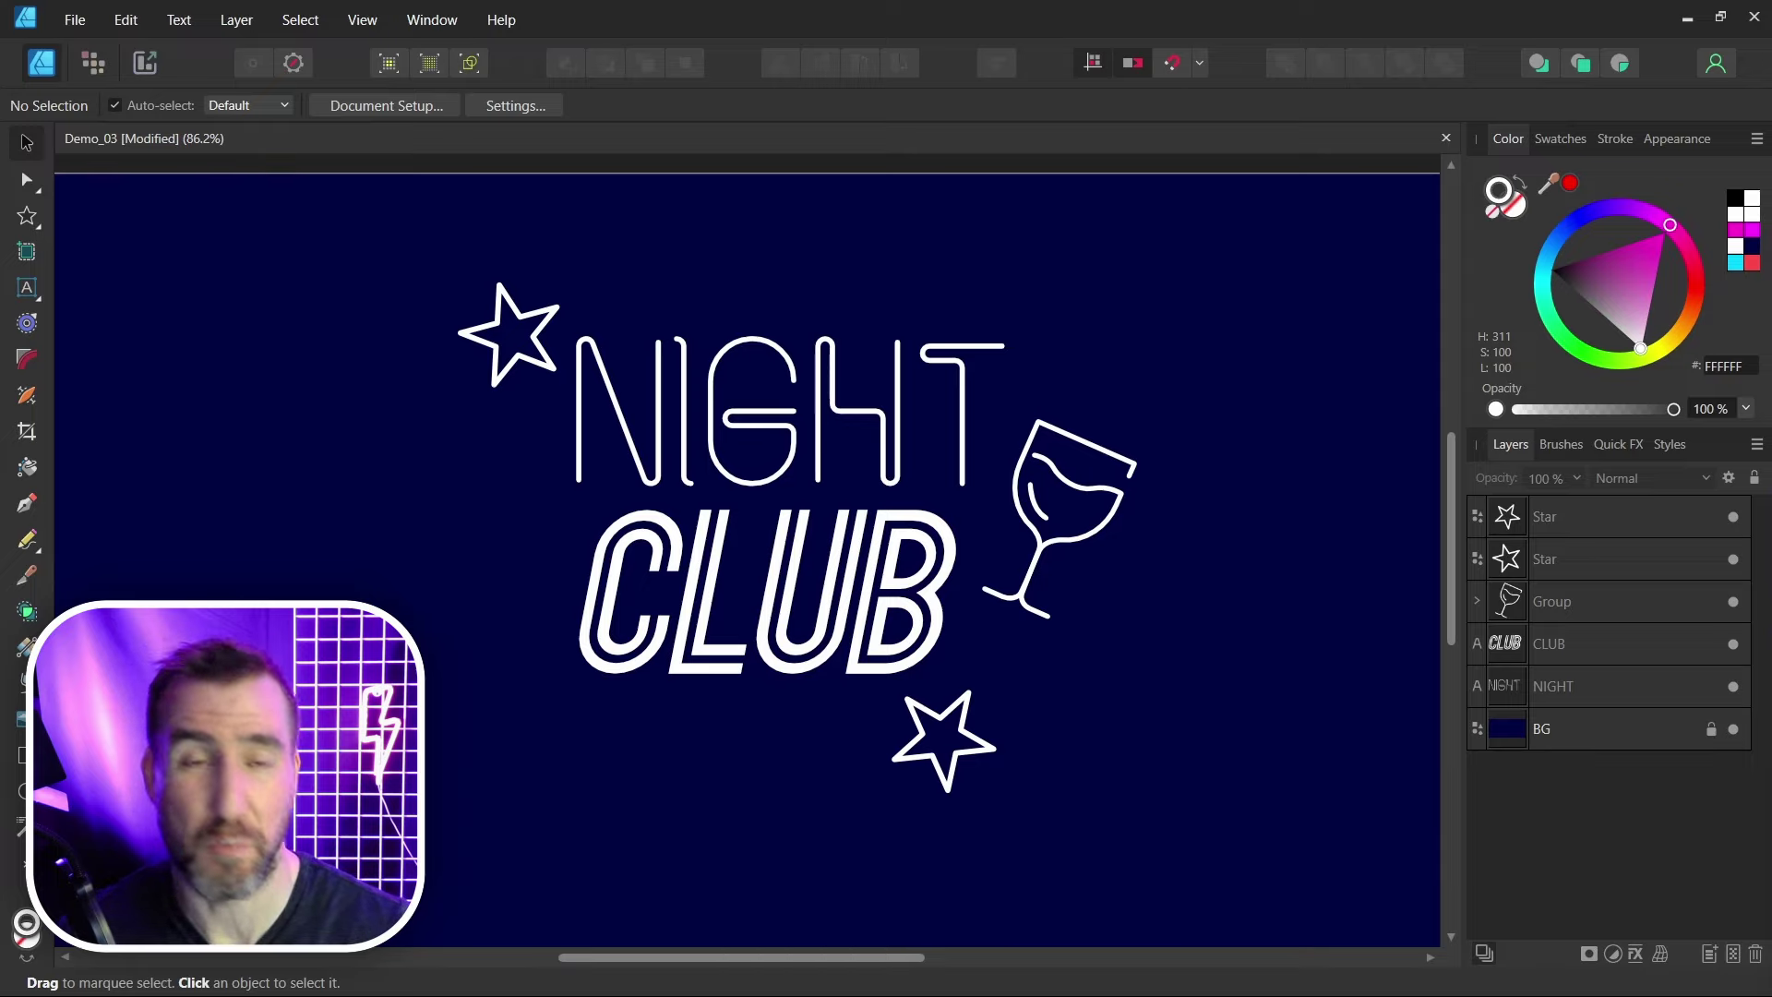
Step: Select the NIGHT text and copy its magenta glow effects onto the CLUB layer
click(880, 354)
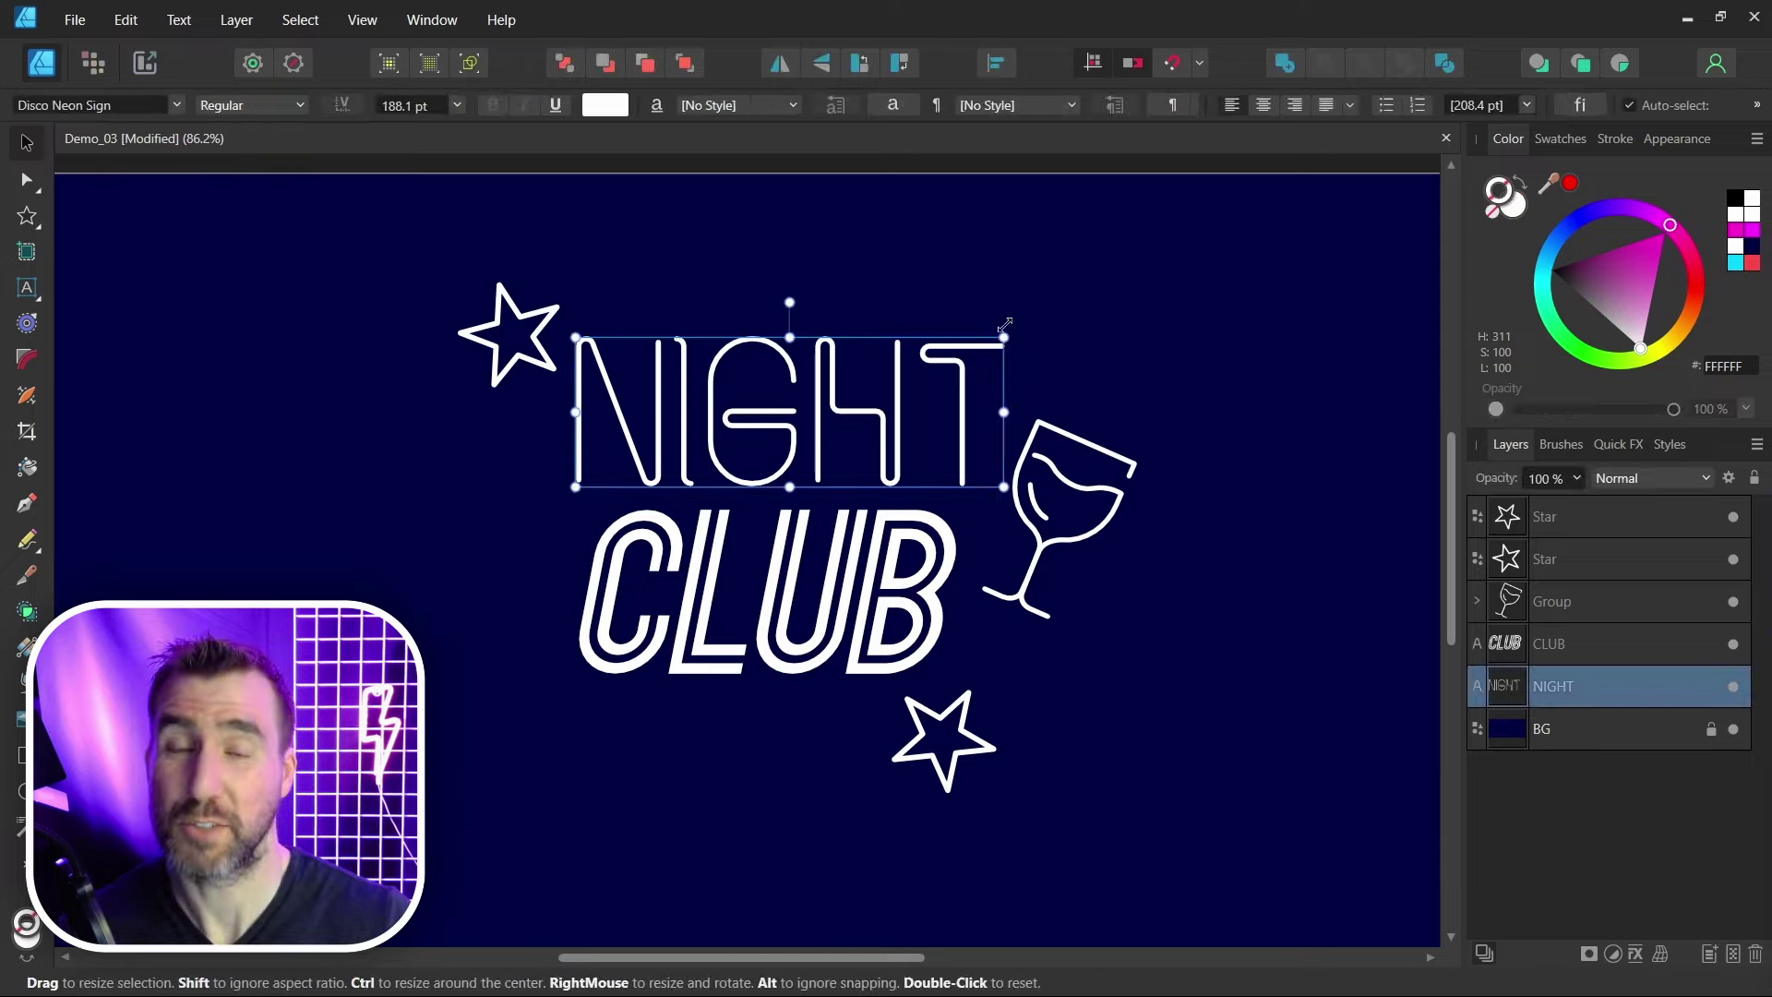
click(1632, 960)
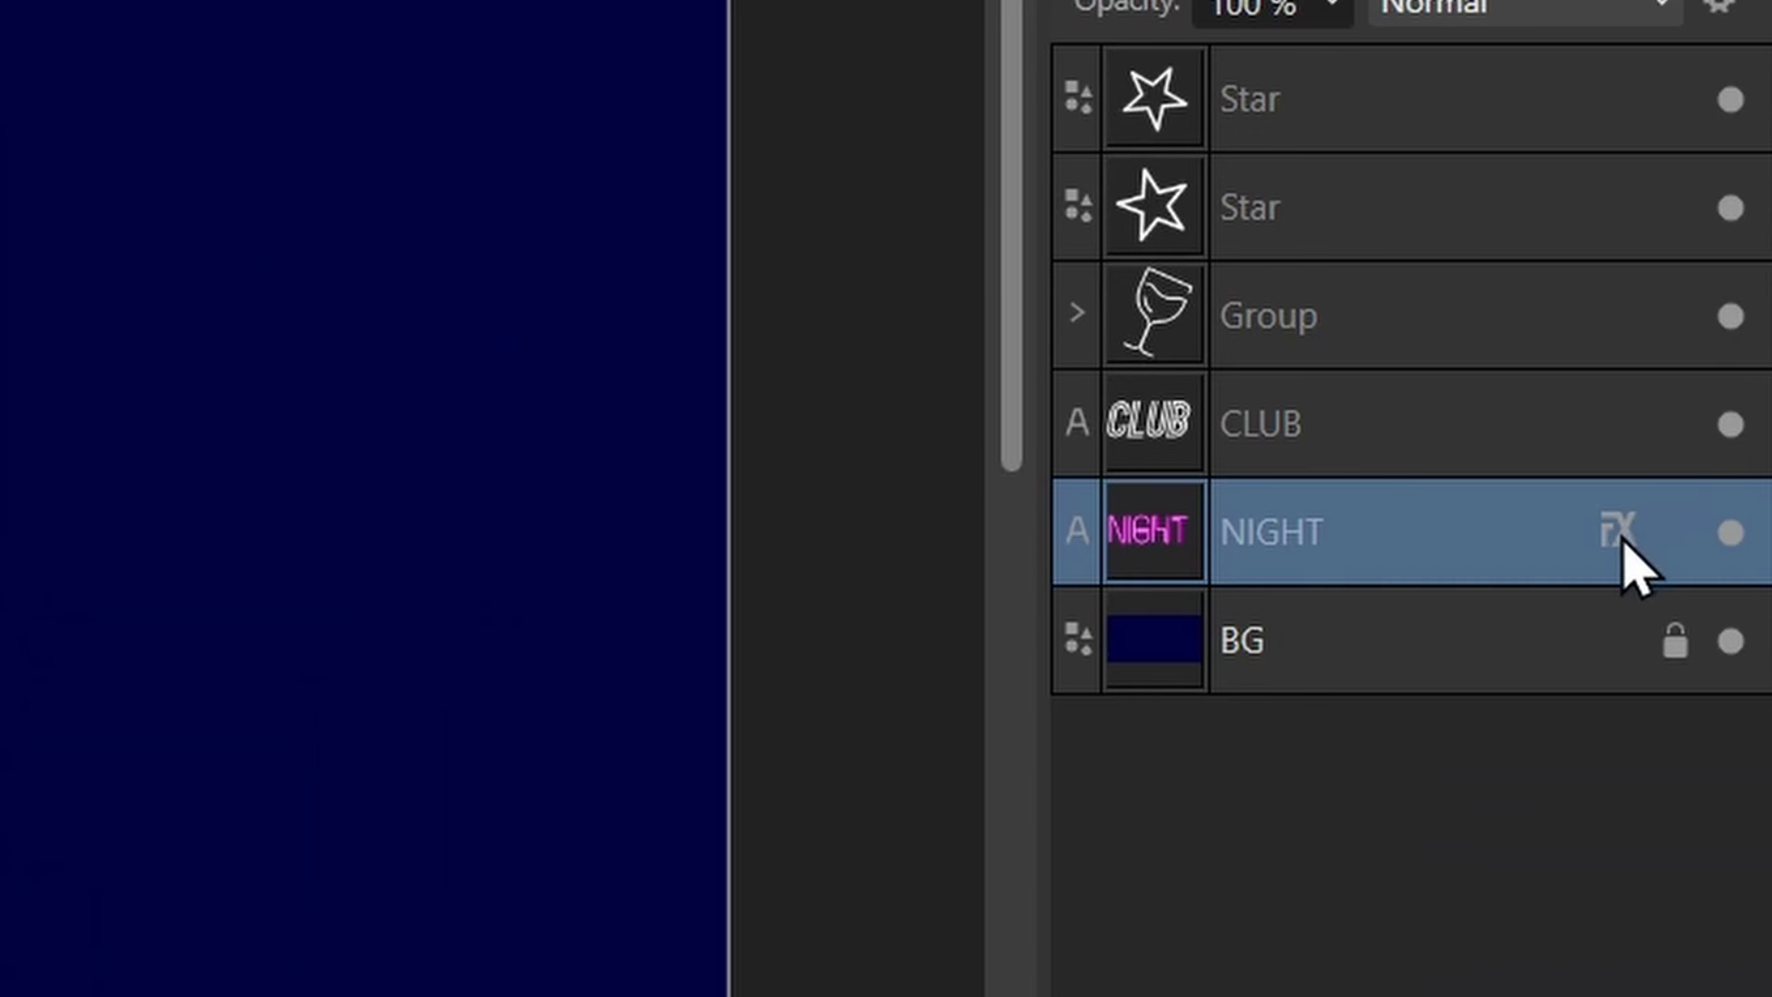
drag(1619, 543, 1618, 432)
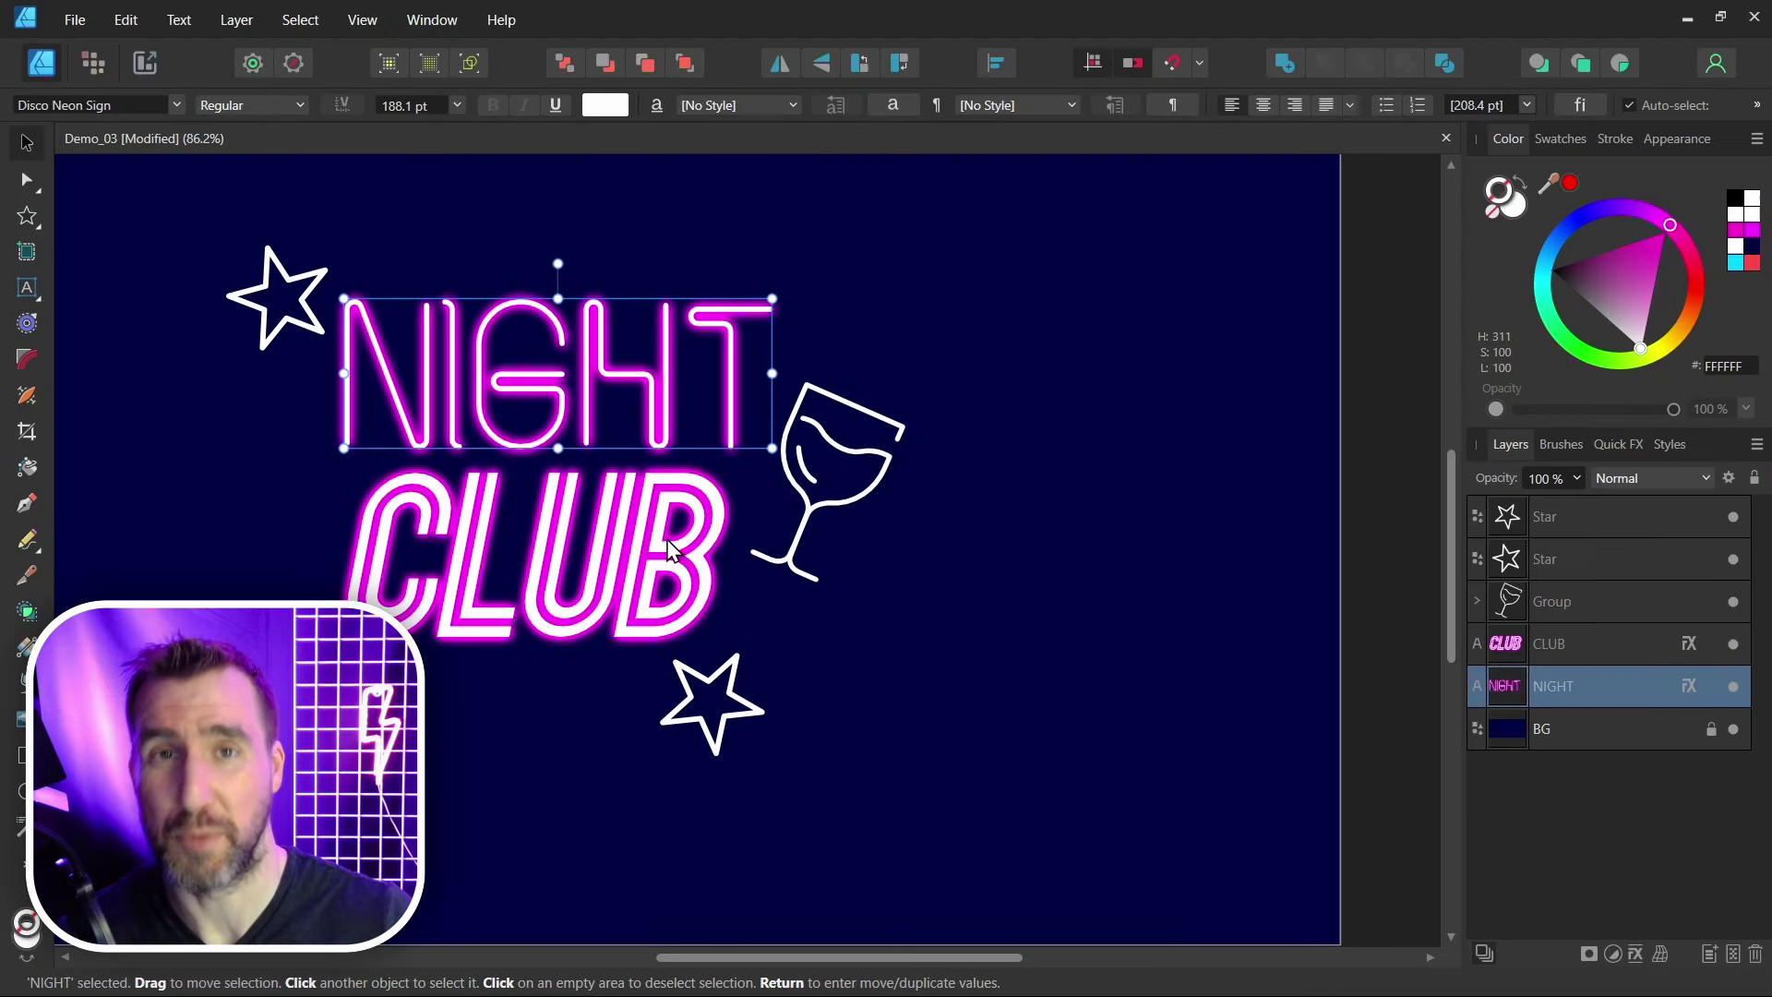
Step: Make CLUB's outer glow blue 00A3FF at 55% intensity, then copy it onto the top-left star
click(671, 549)
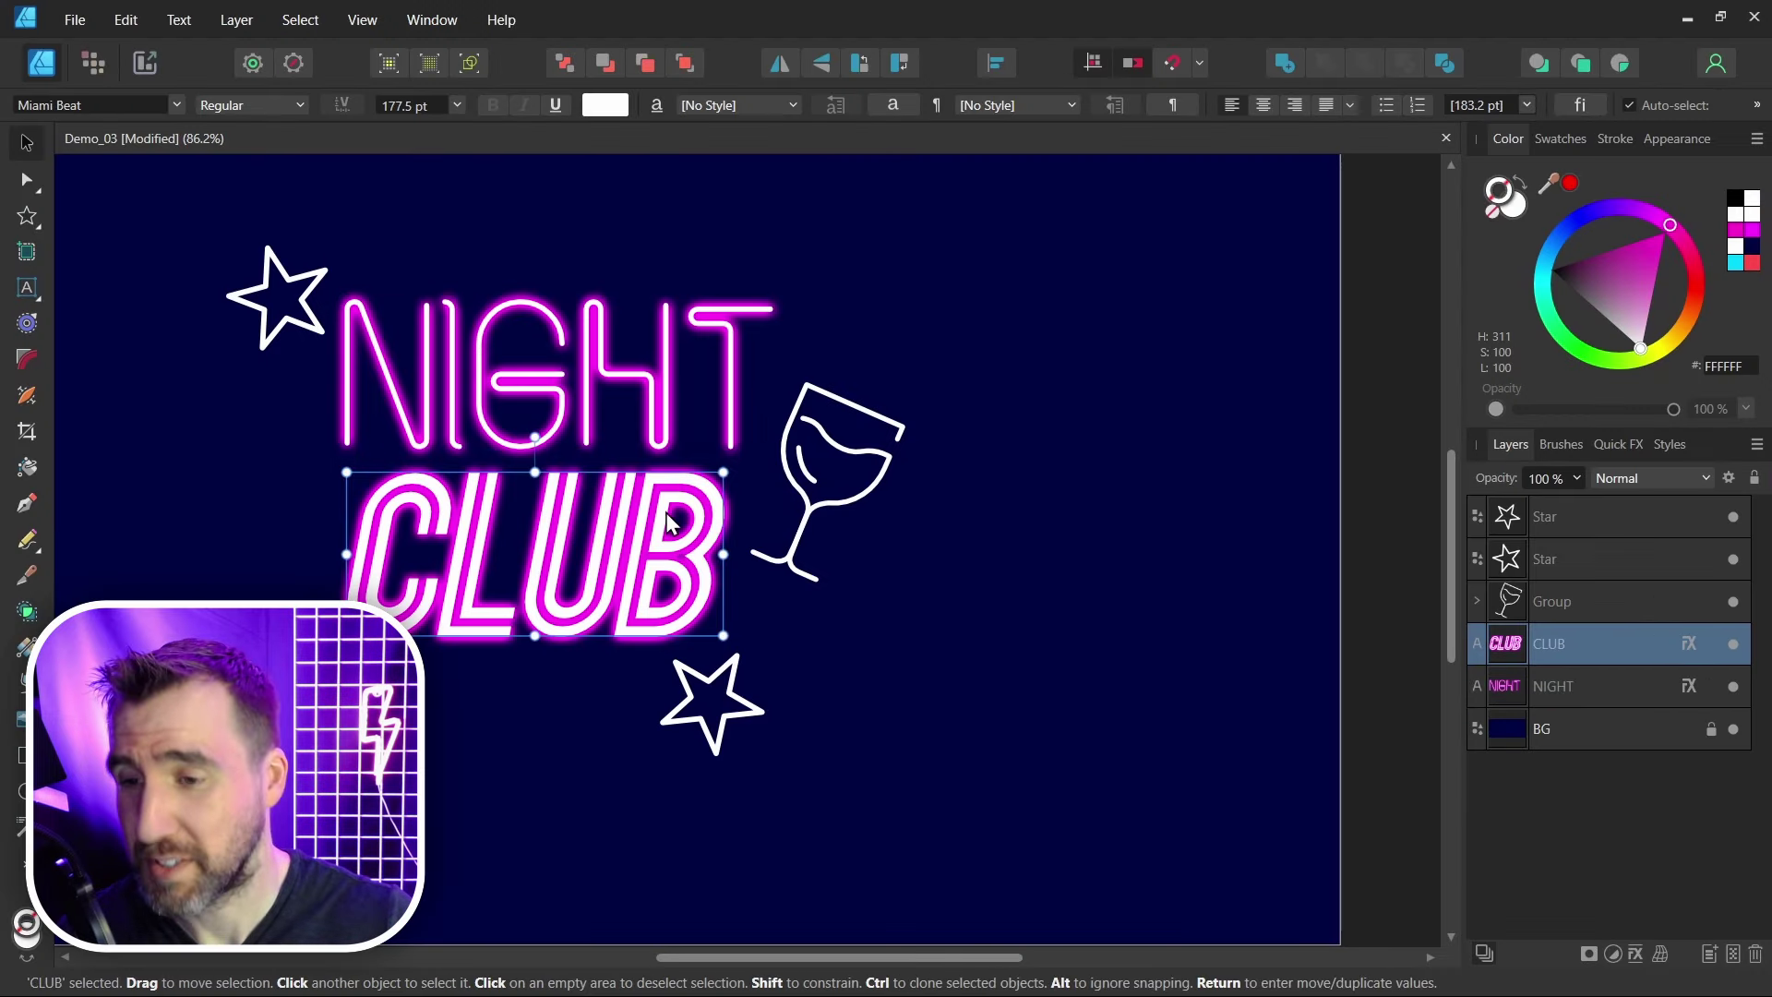
click(1689, 643)
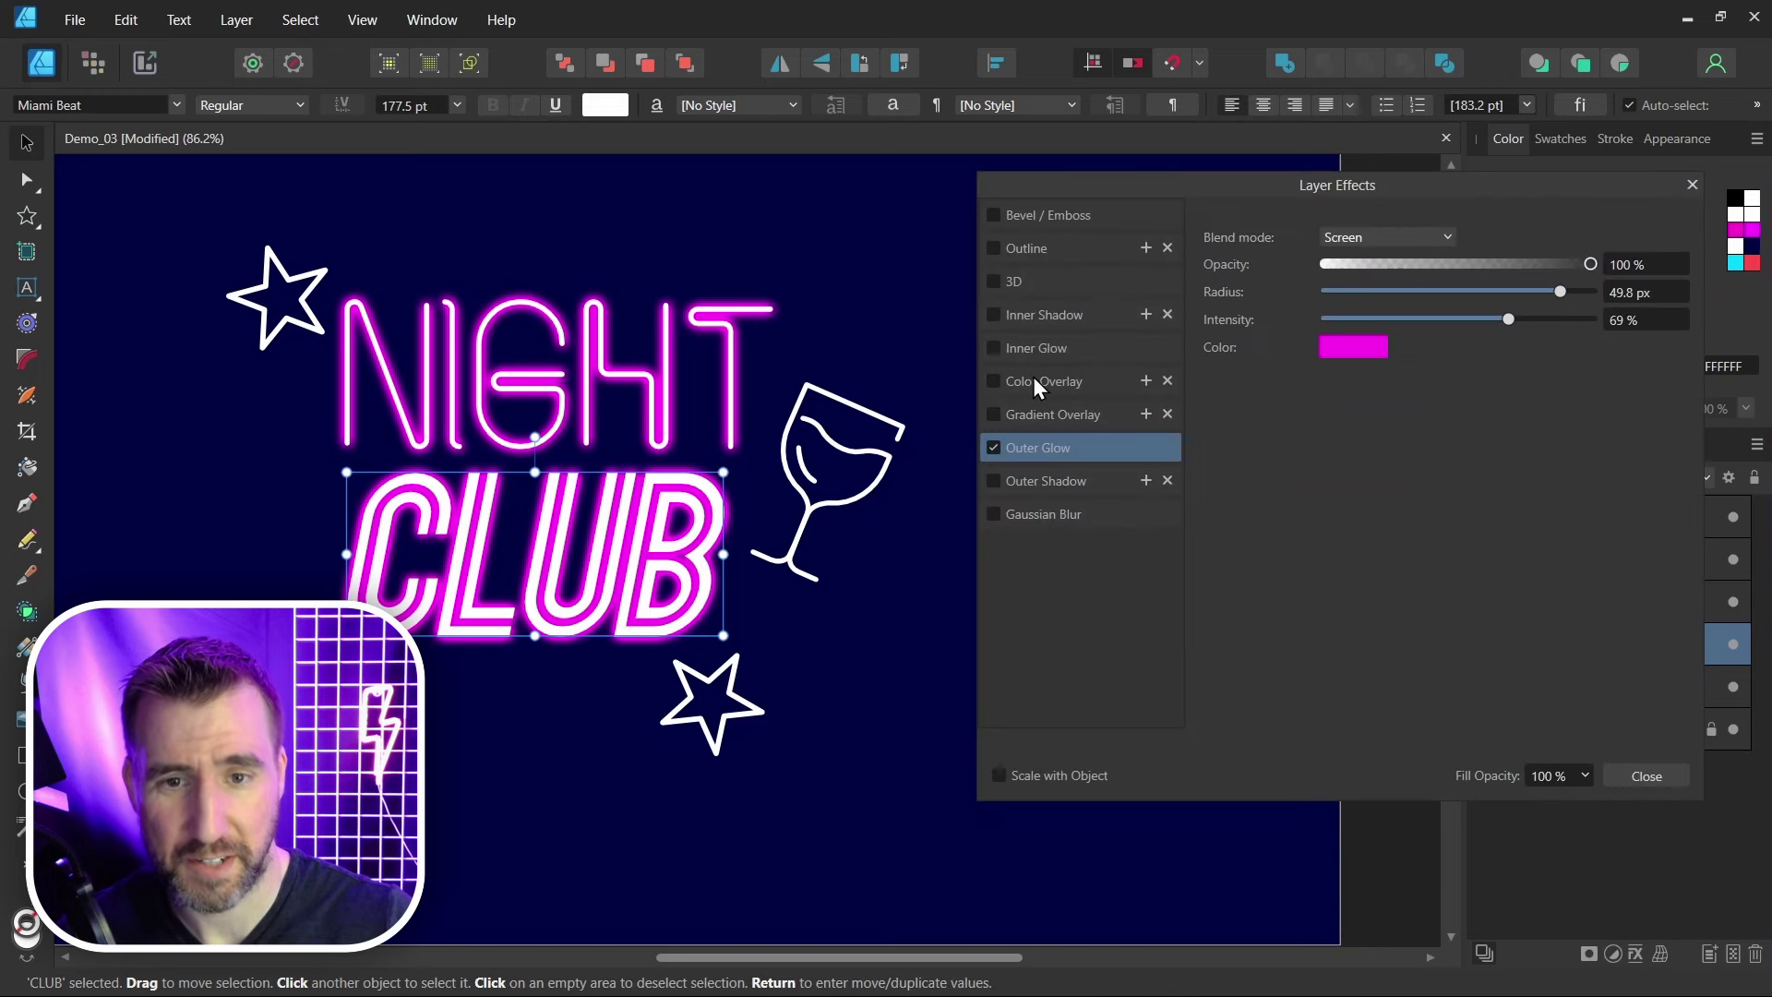
drag(1512, 247, 1494, 248)
click(1366, 284)
drag(1402, 389, 1265, 434)
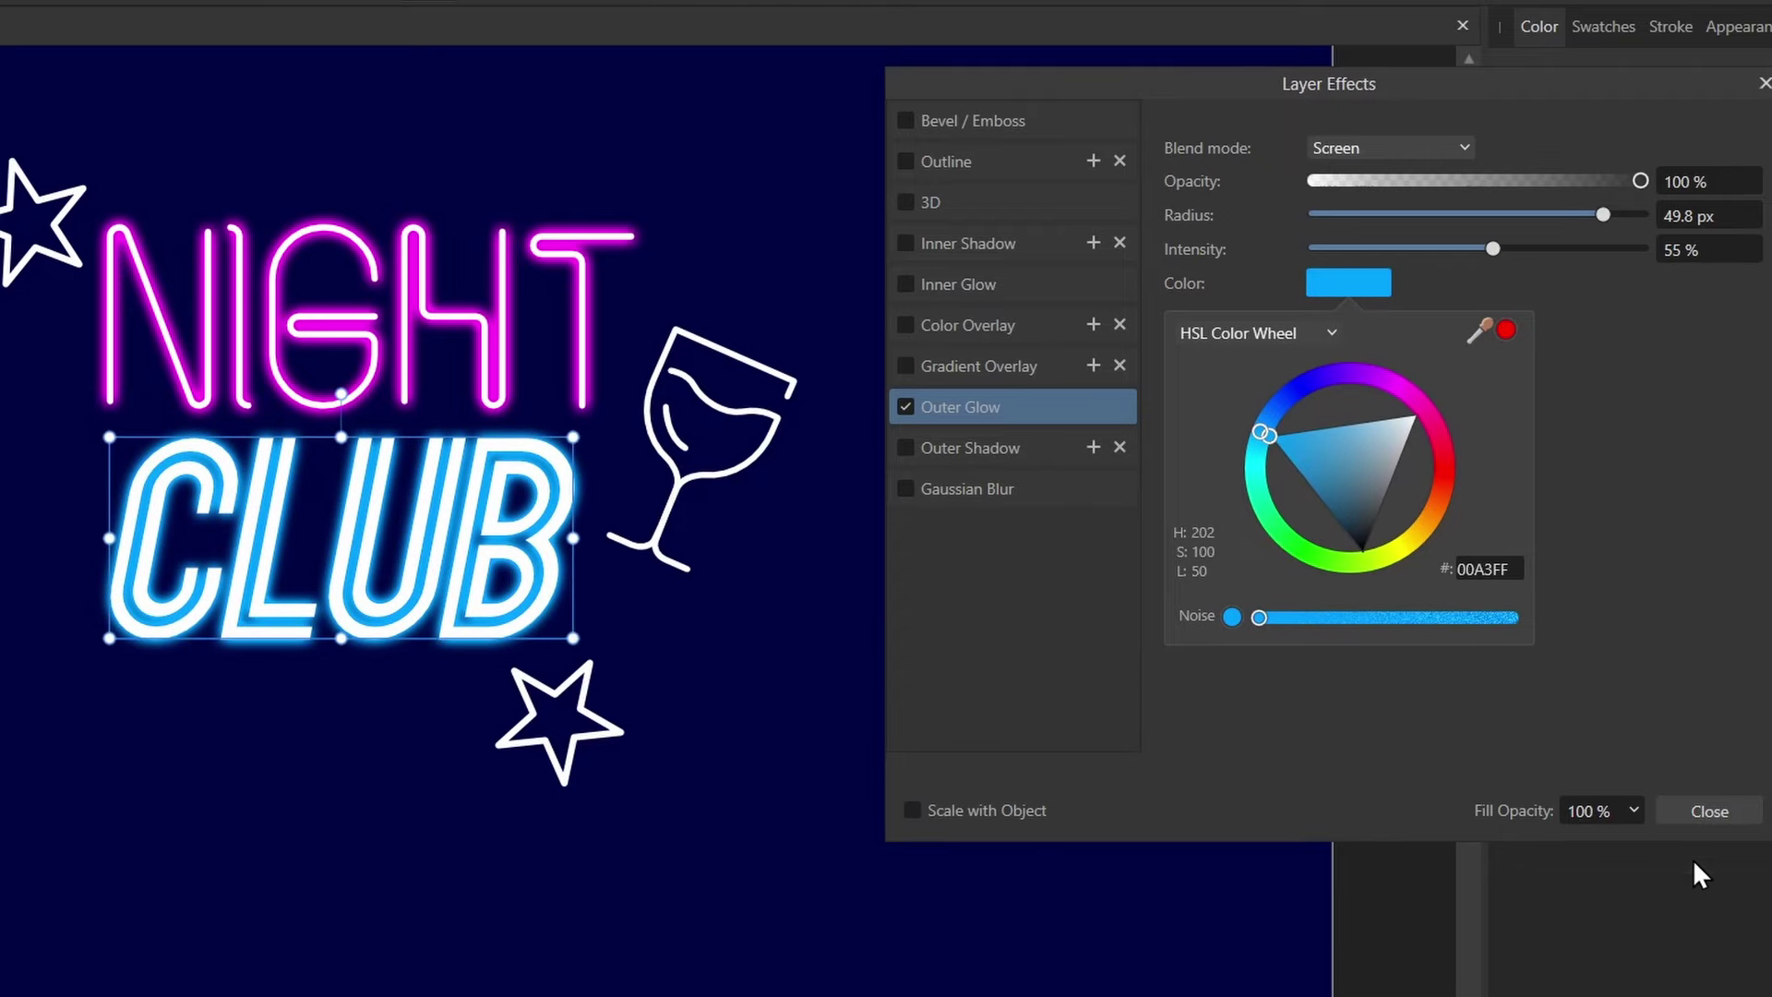
click(1710, 811)
click(1709, 811)
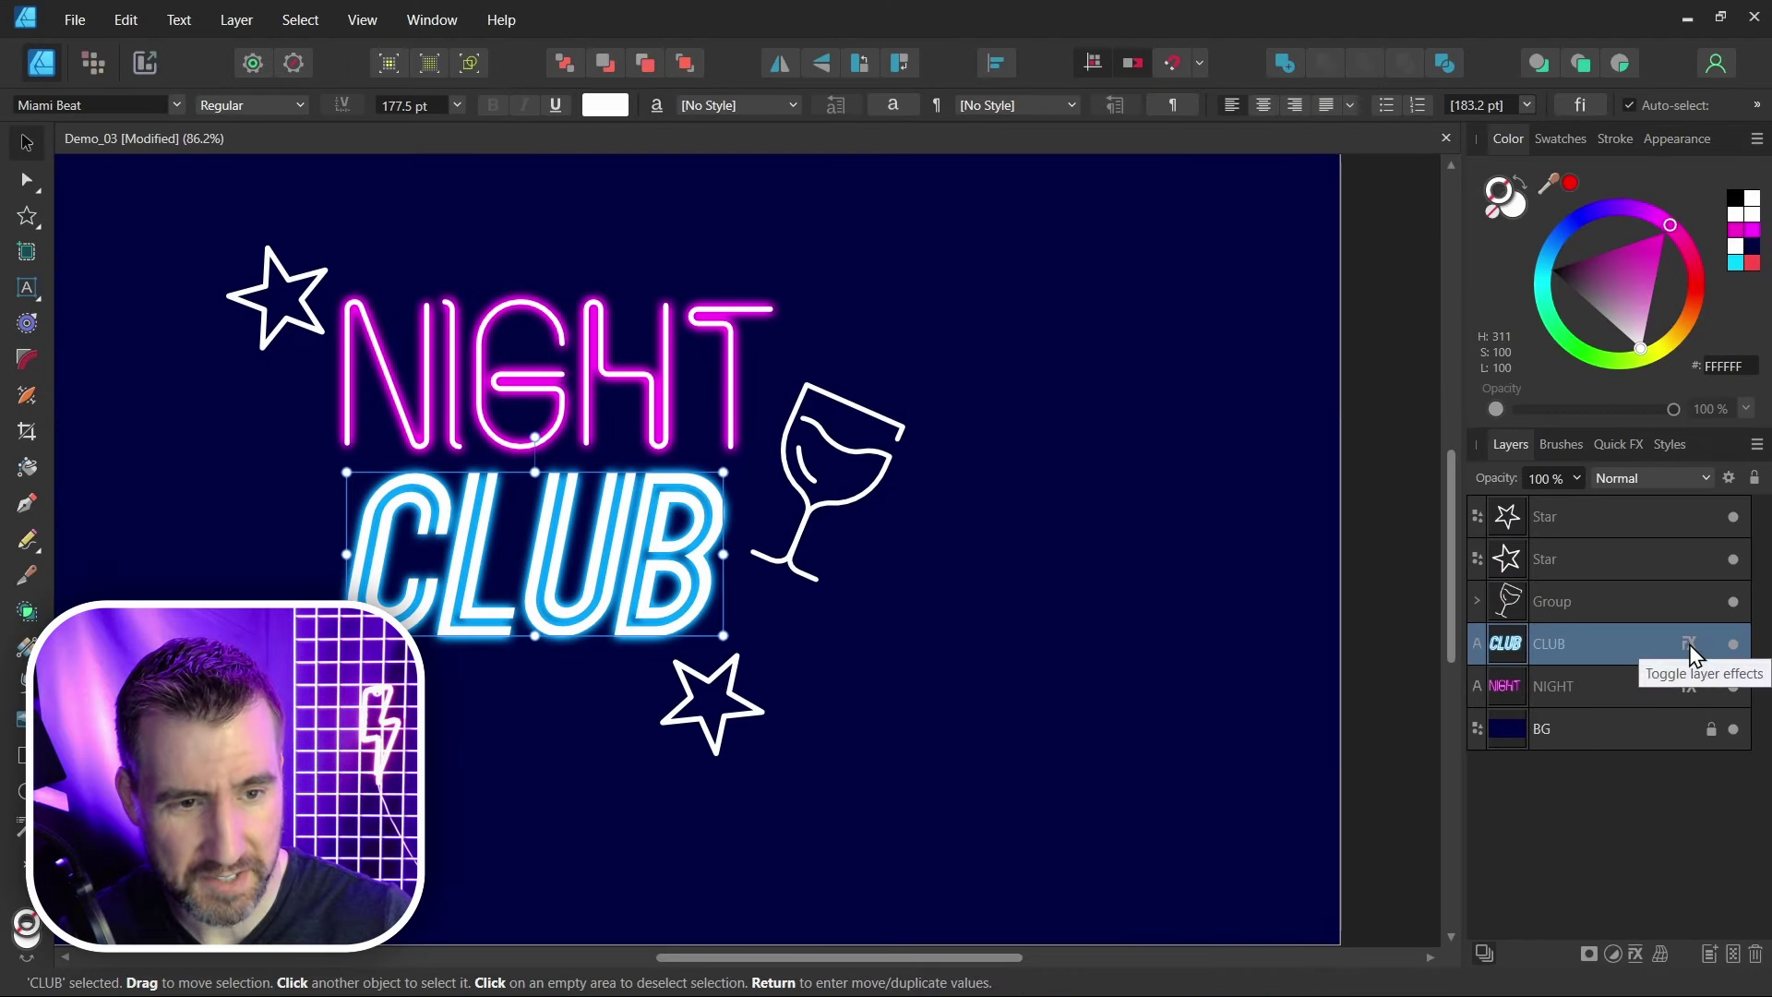
drag(1689, 644, 1685, 559)
Step: Recolour the glowing star's outer glow yellow and copy it onto the other star
click(309, 284)
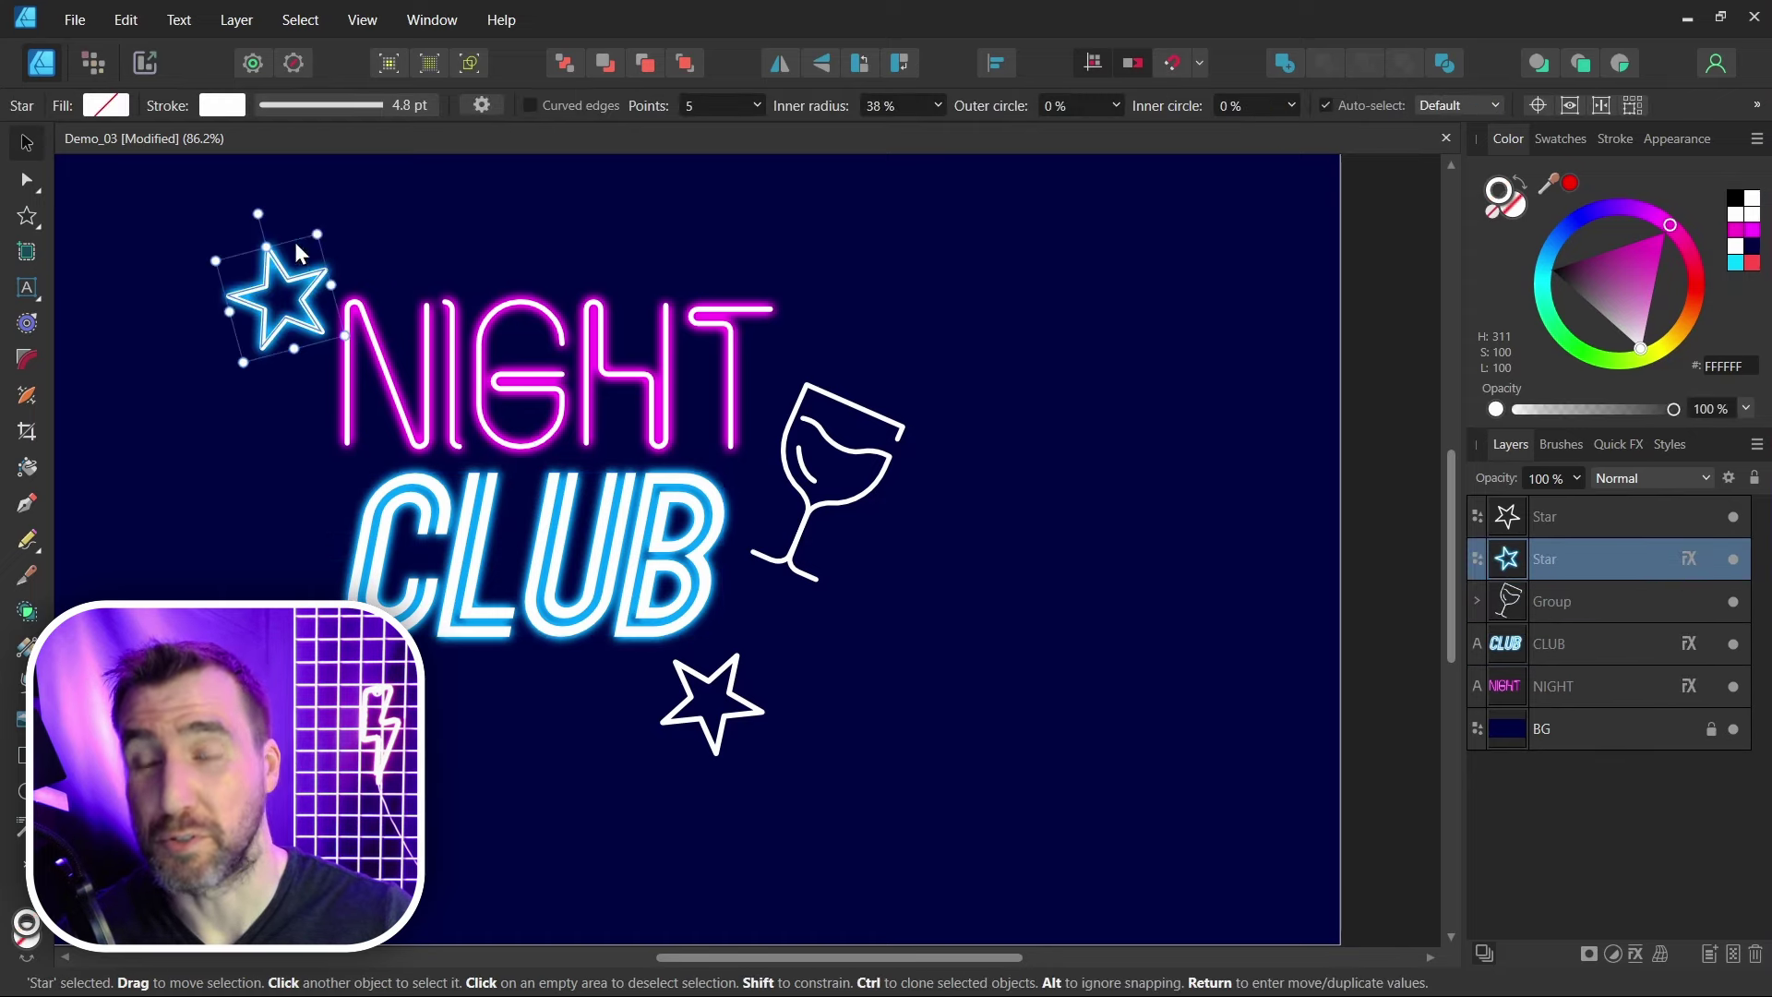
click(1690, 557)
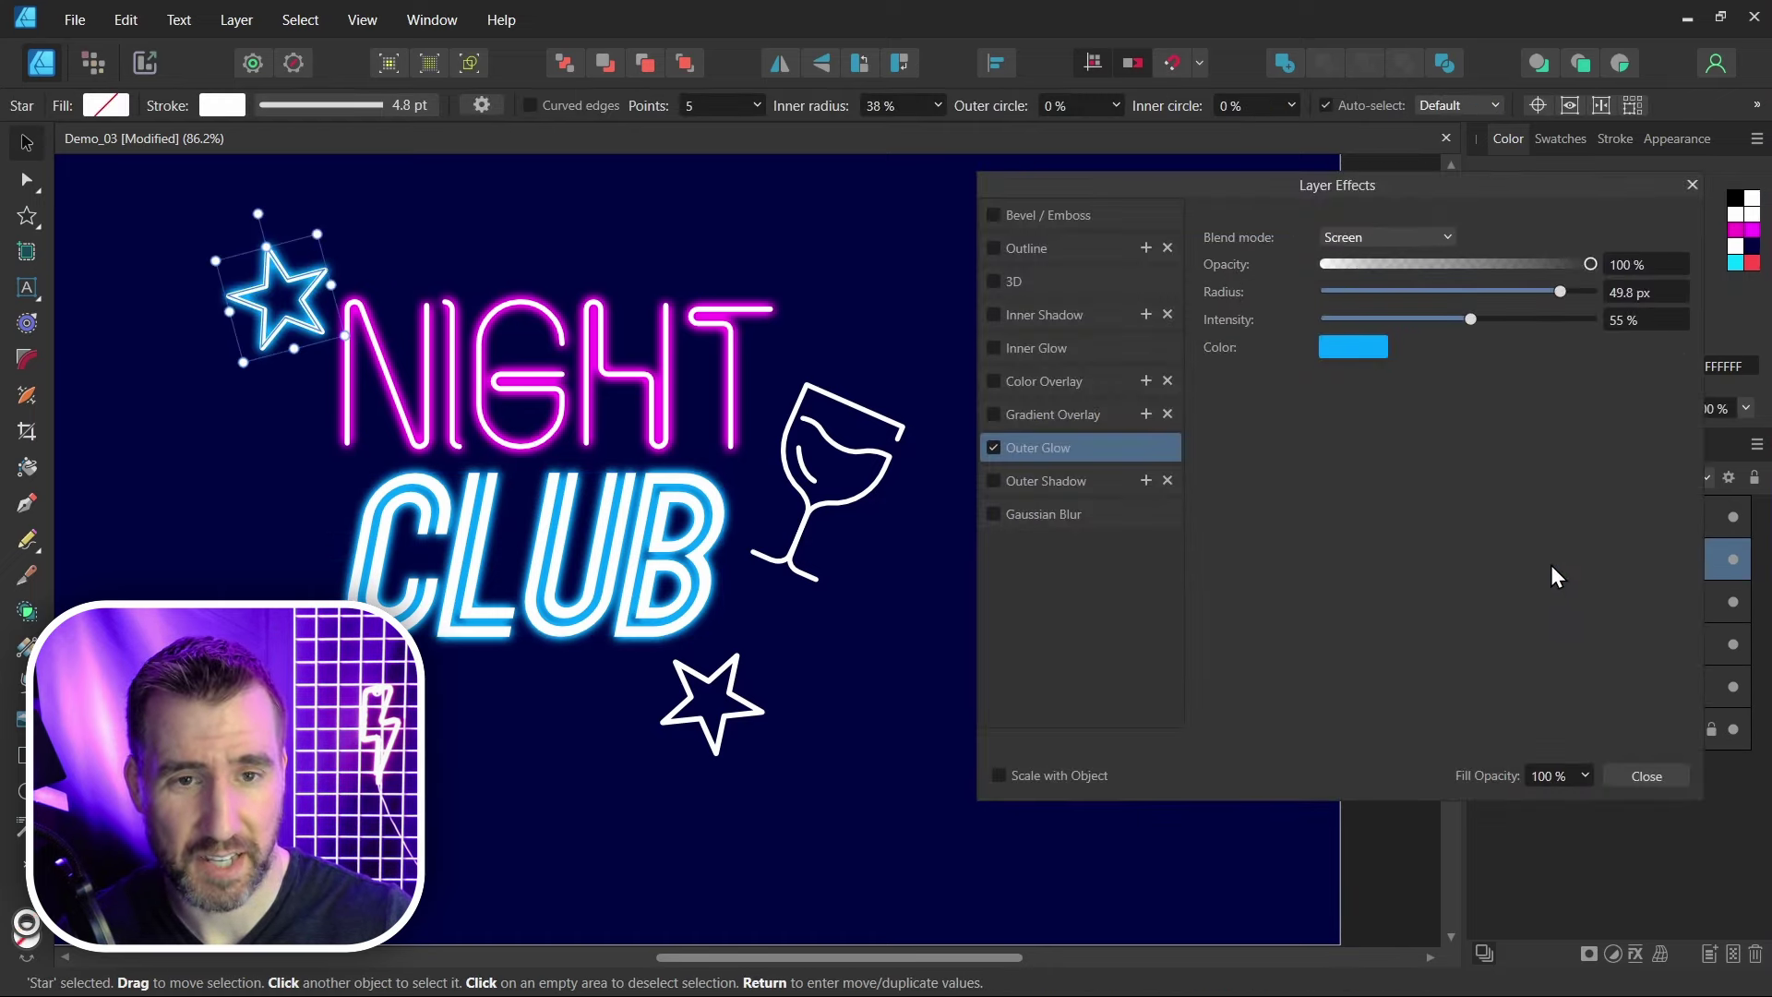
click(1352, 349)
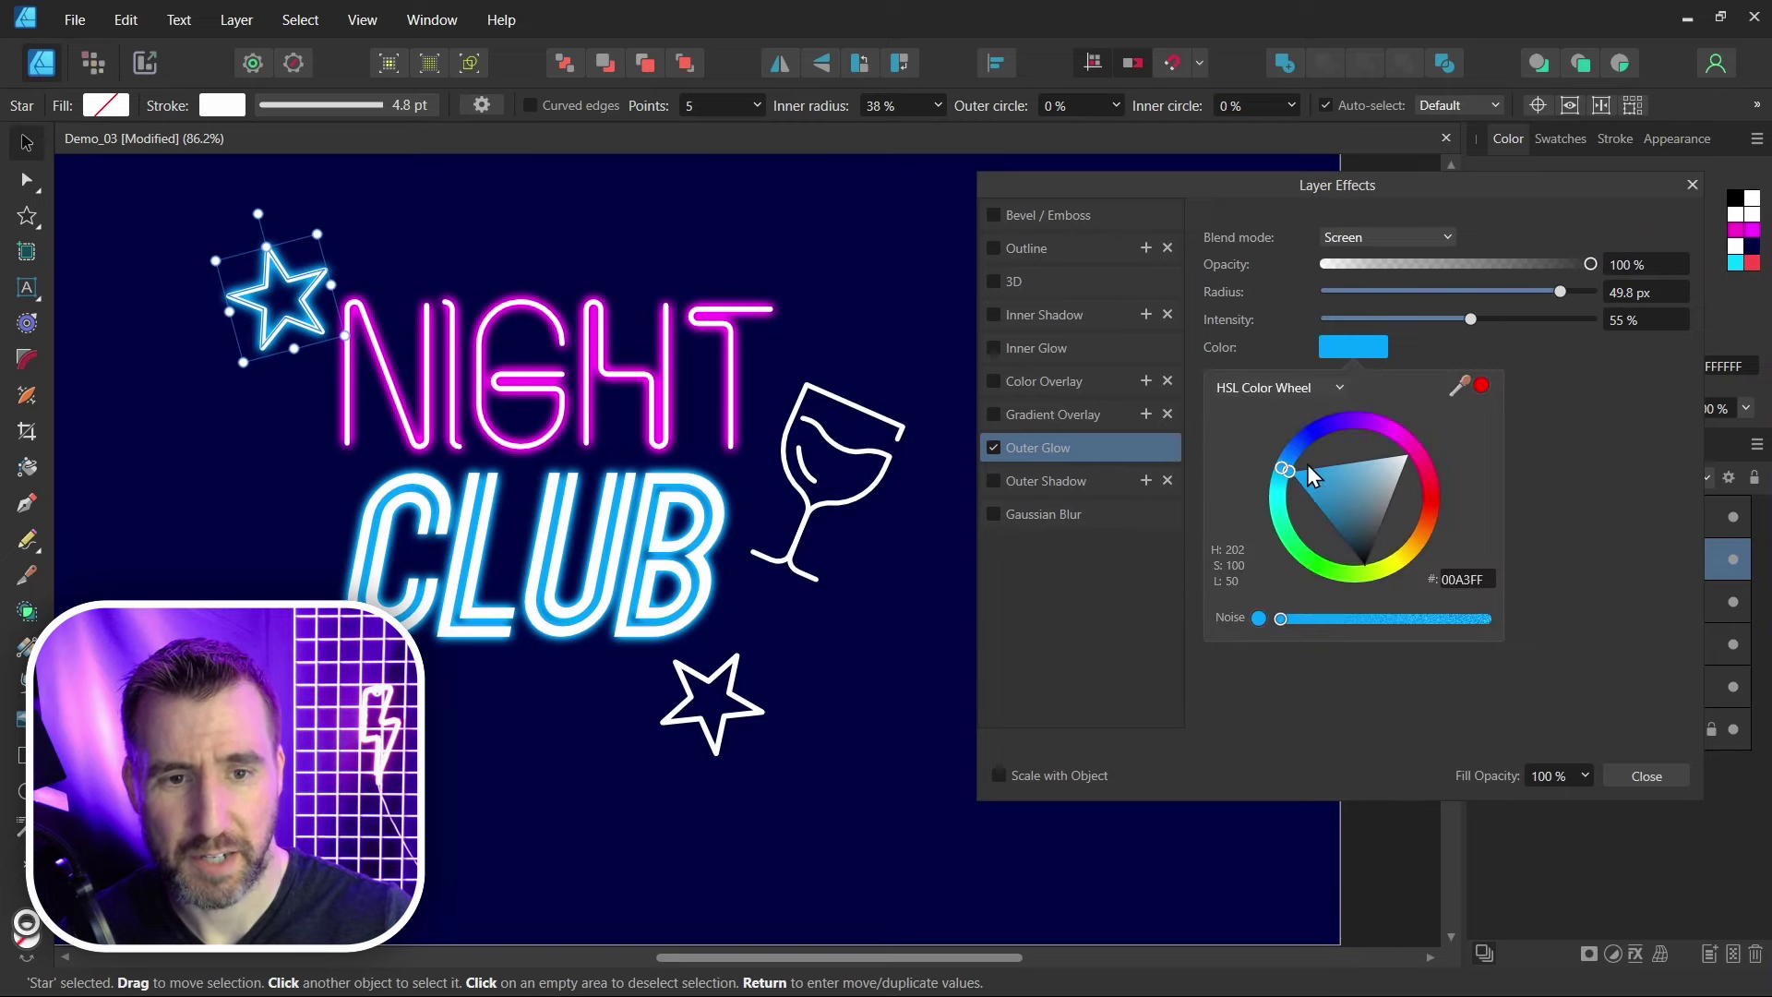
drag(1282, 471, 1408, 552)
click(1646, 775)
drag(1693, 562, 1622, 591)
Step: Copy the star glow onto the wine glass and recolour it green (40FF00)
click(1594, 617)
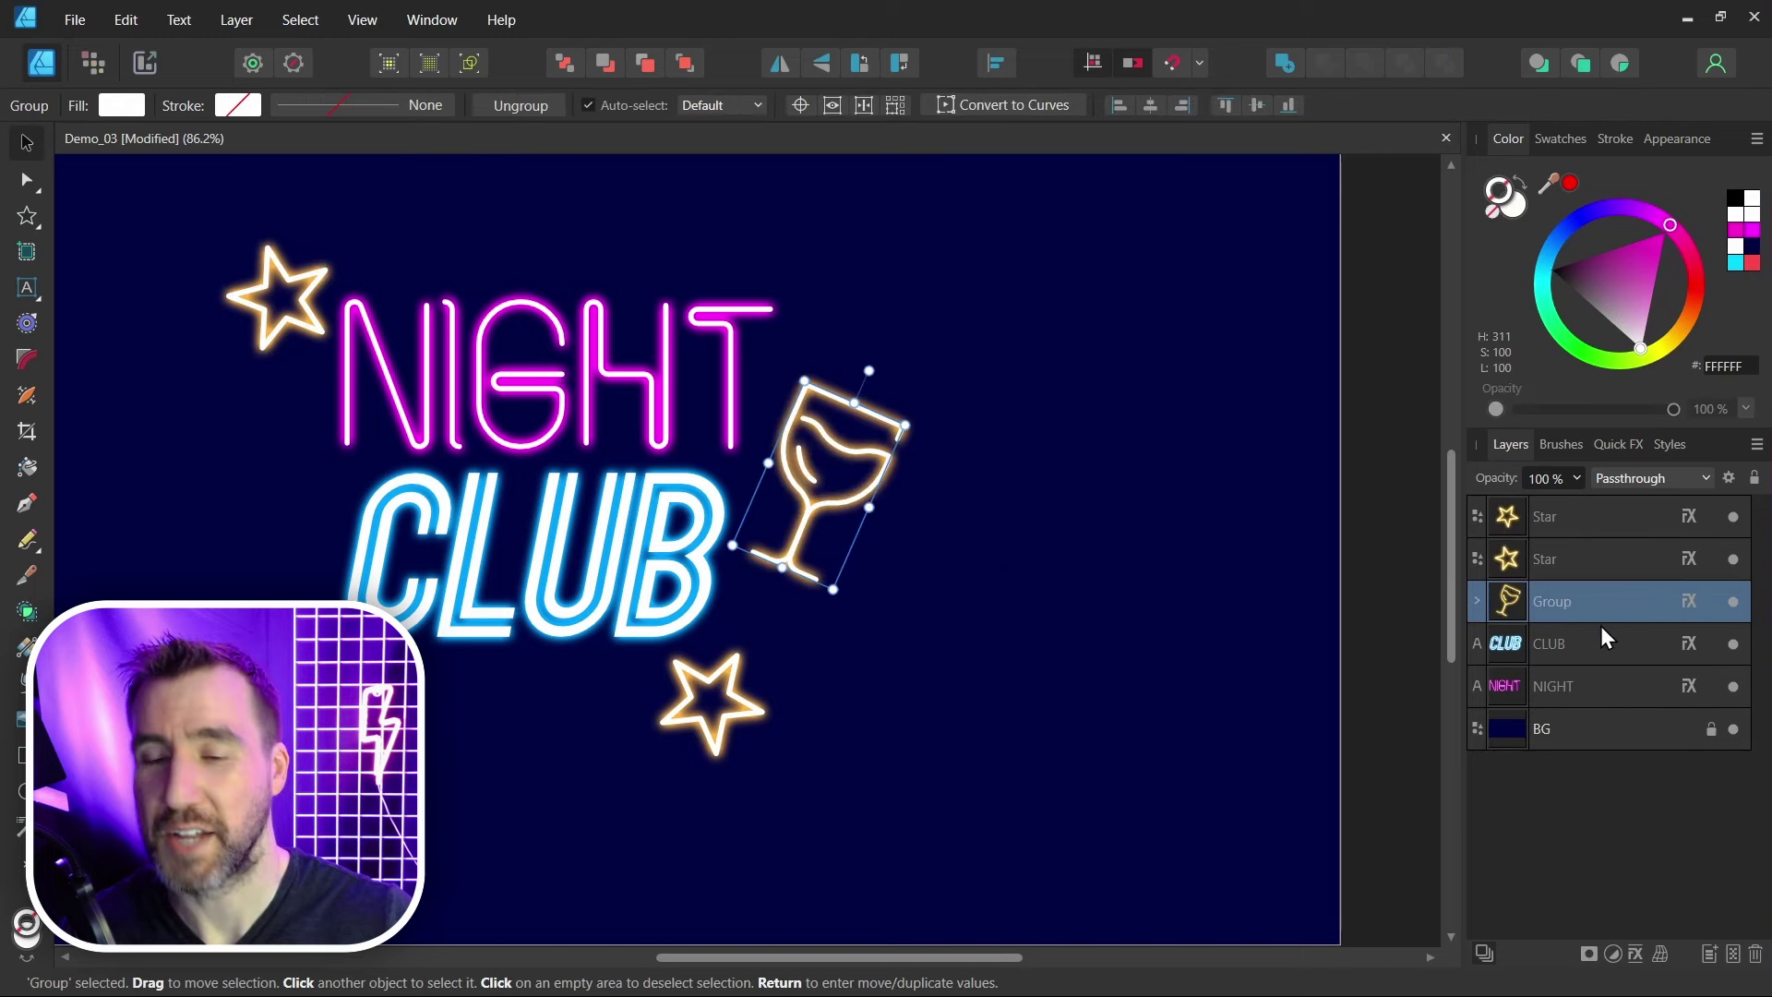
click(1693, 599)
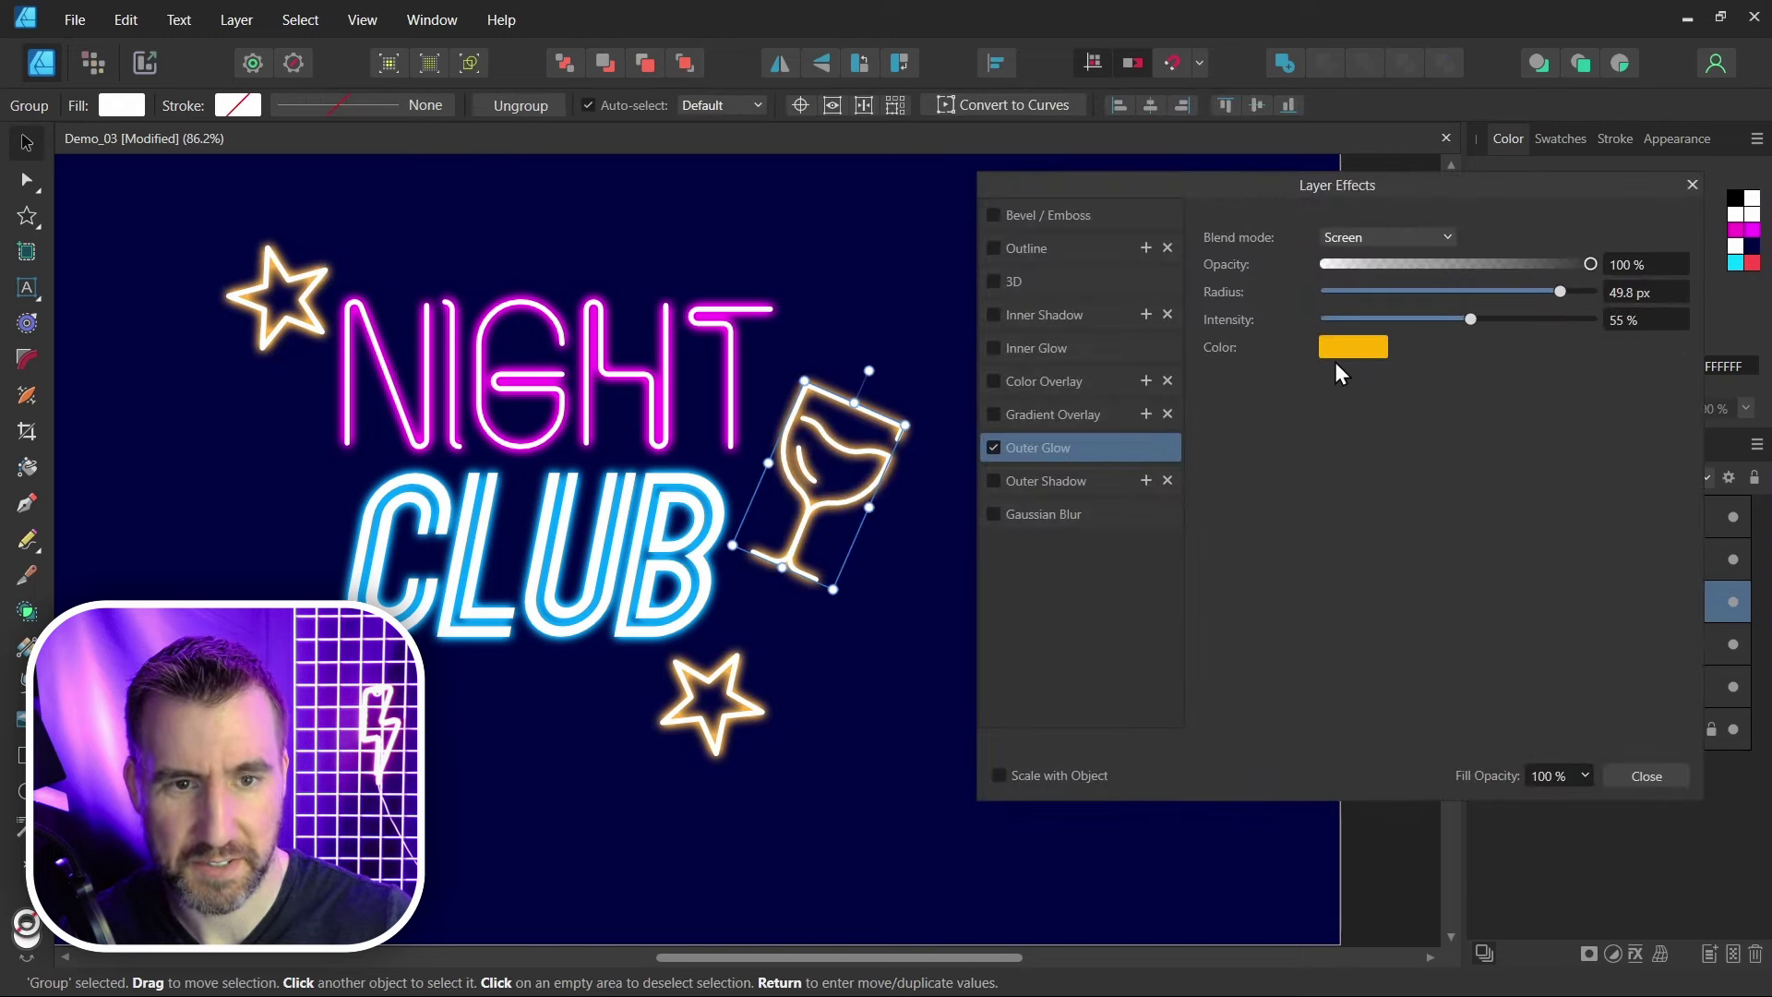
click(1352, 349)
drag(1350, 423, 1318, 437)
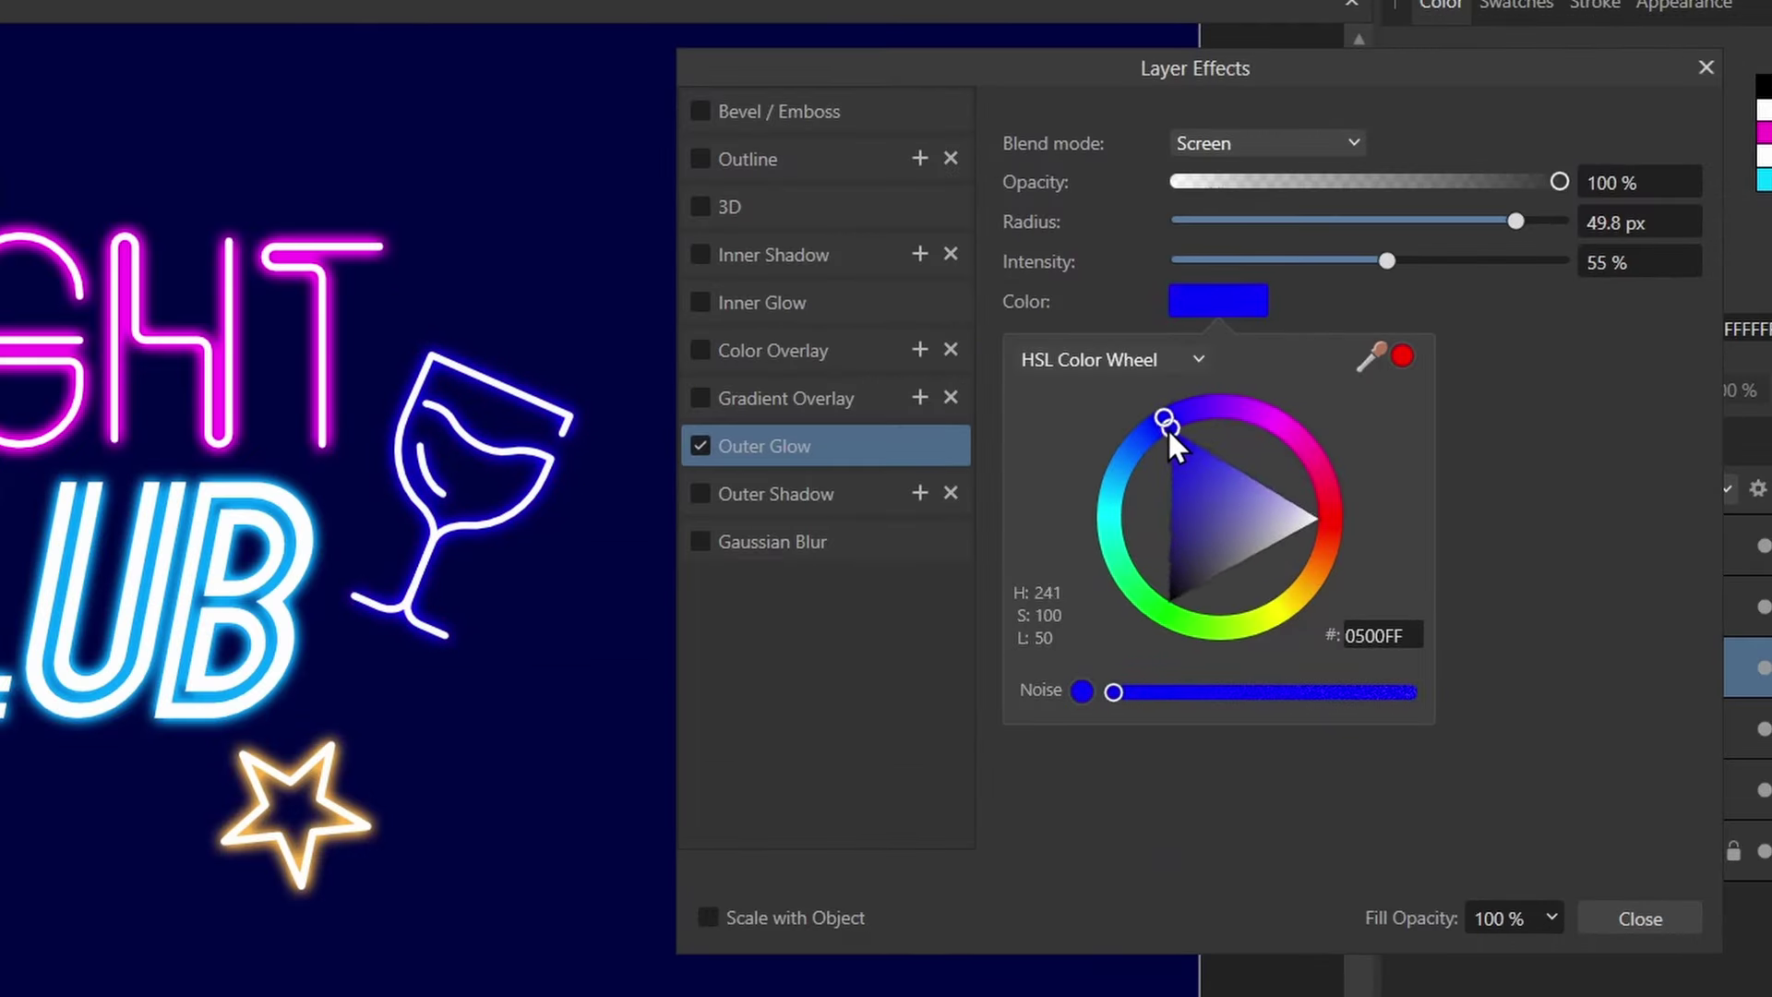
drag(1167, 428, 1204, 591)
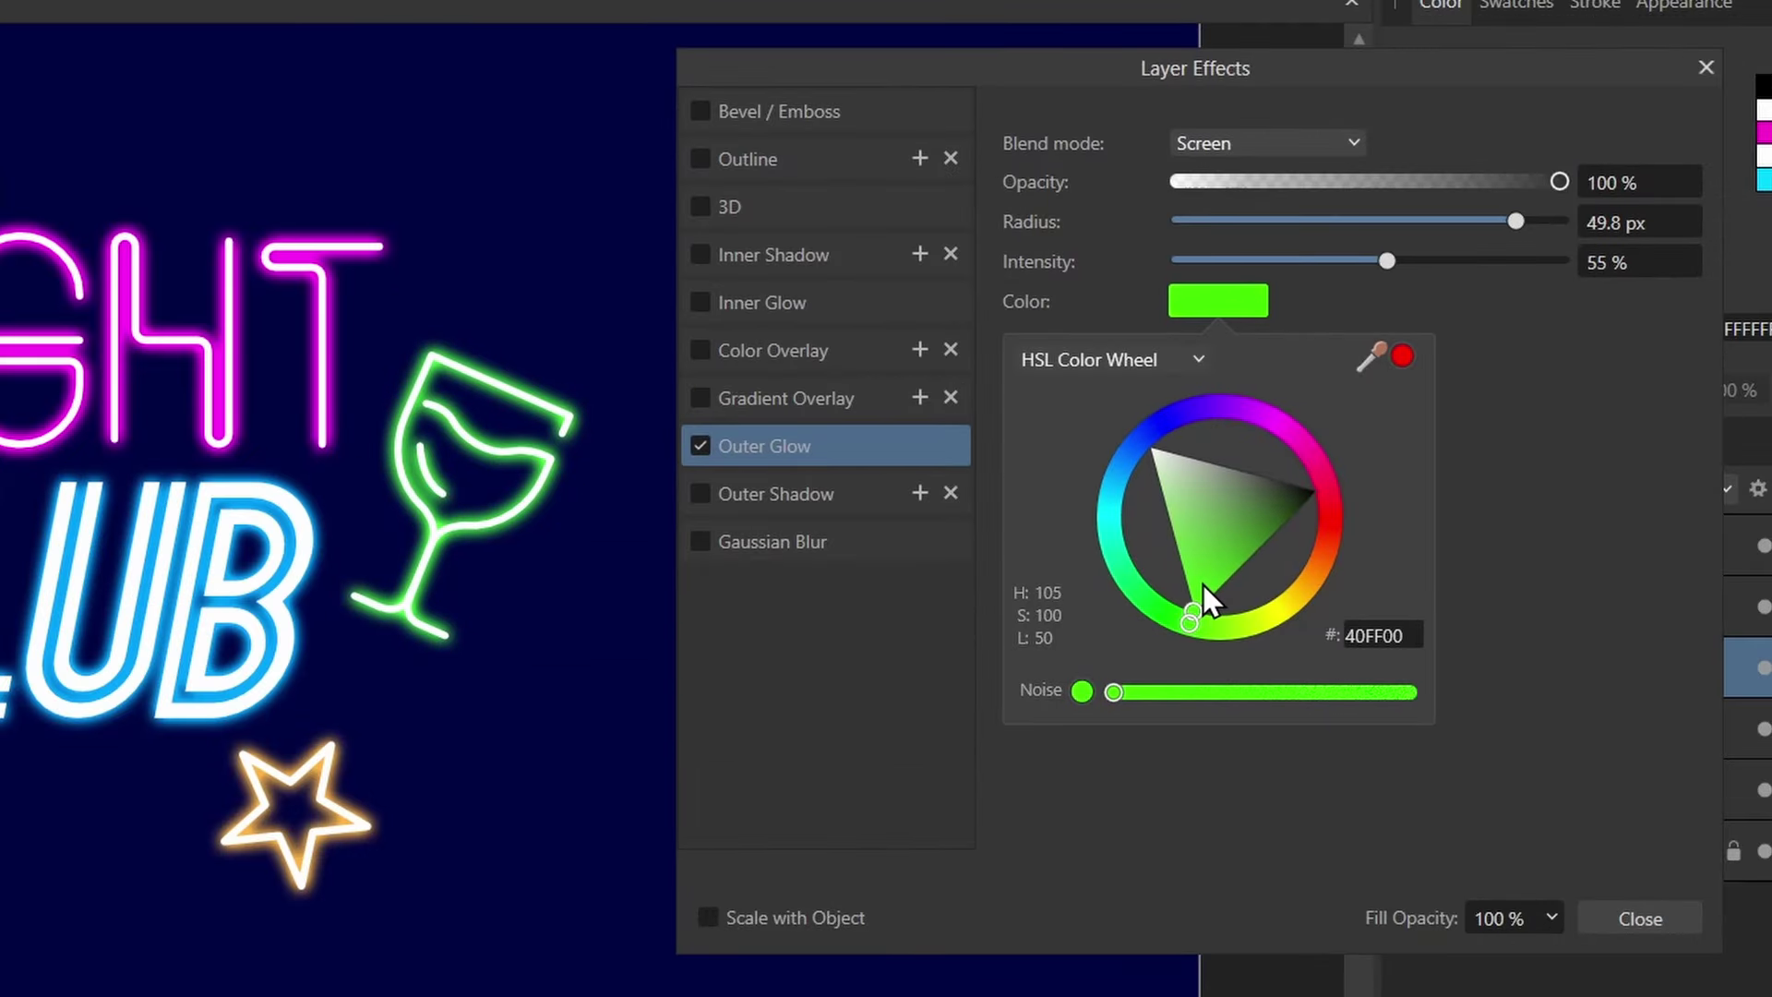
click(1641, 918)
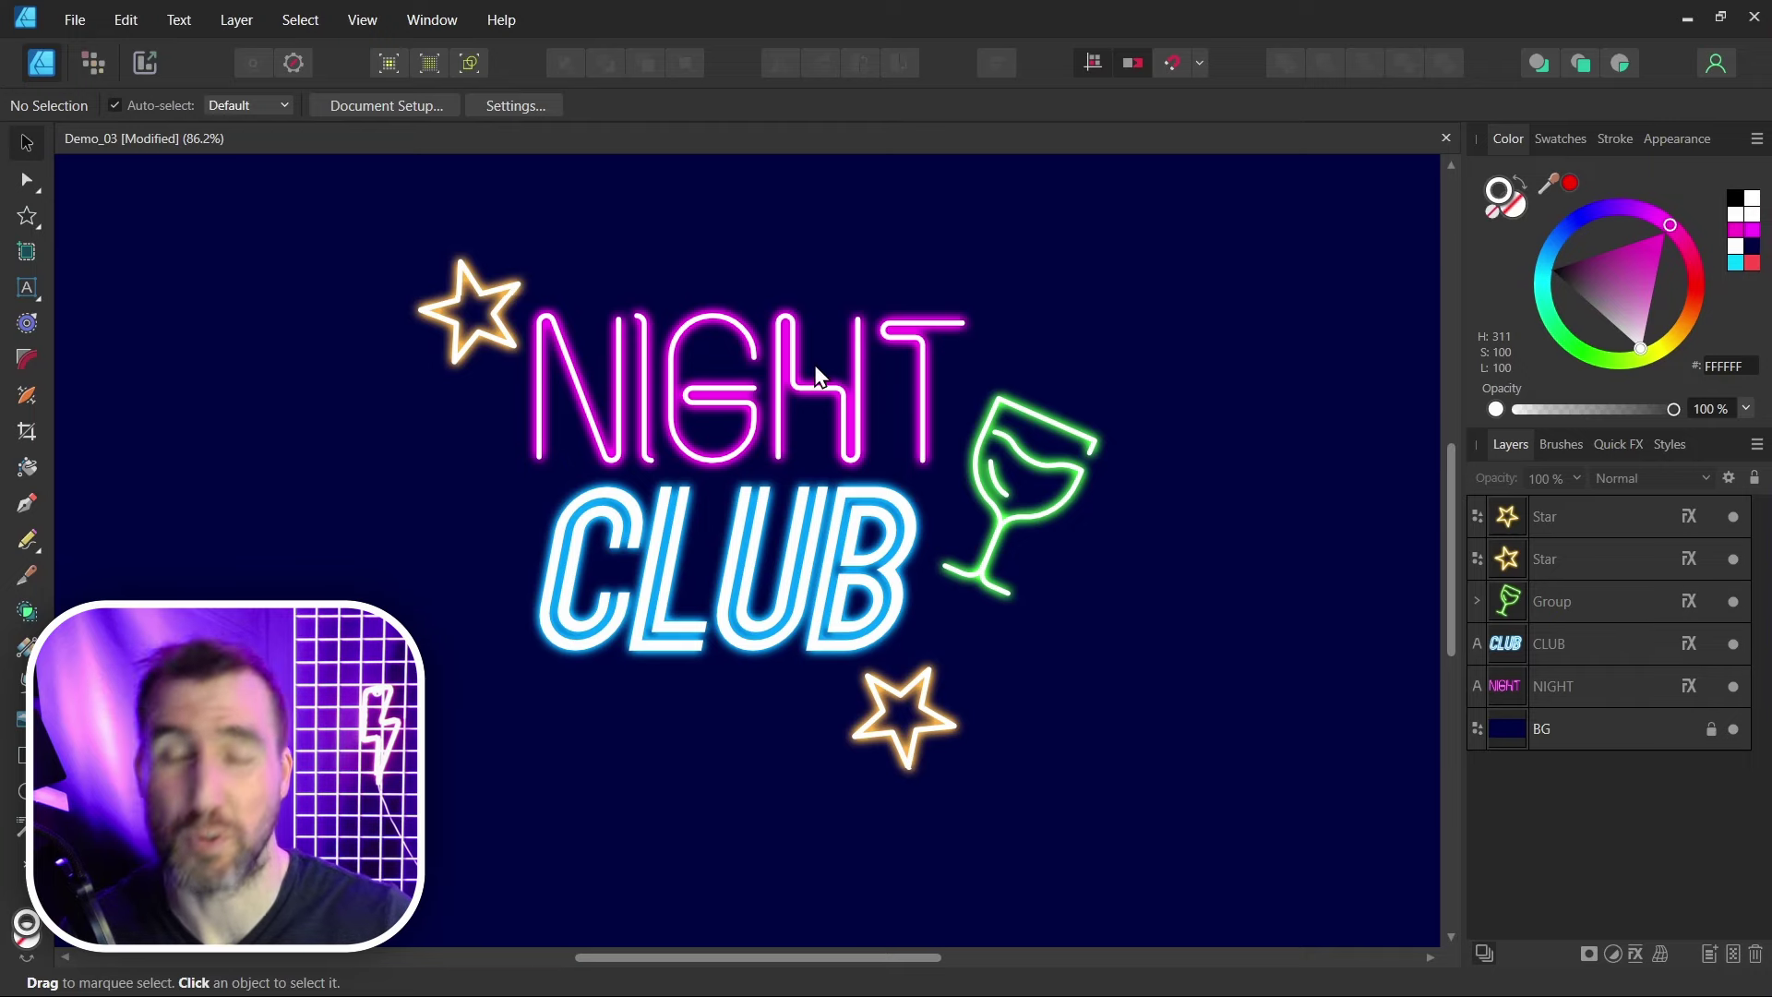
Step: Select the NIGHT text to start rewriting it as 80s
click(755, 372)
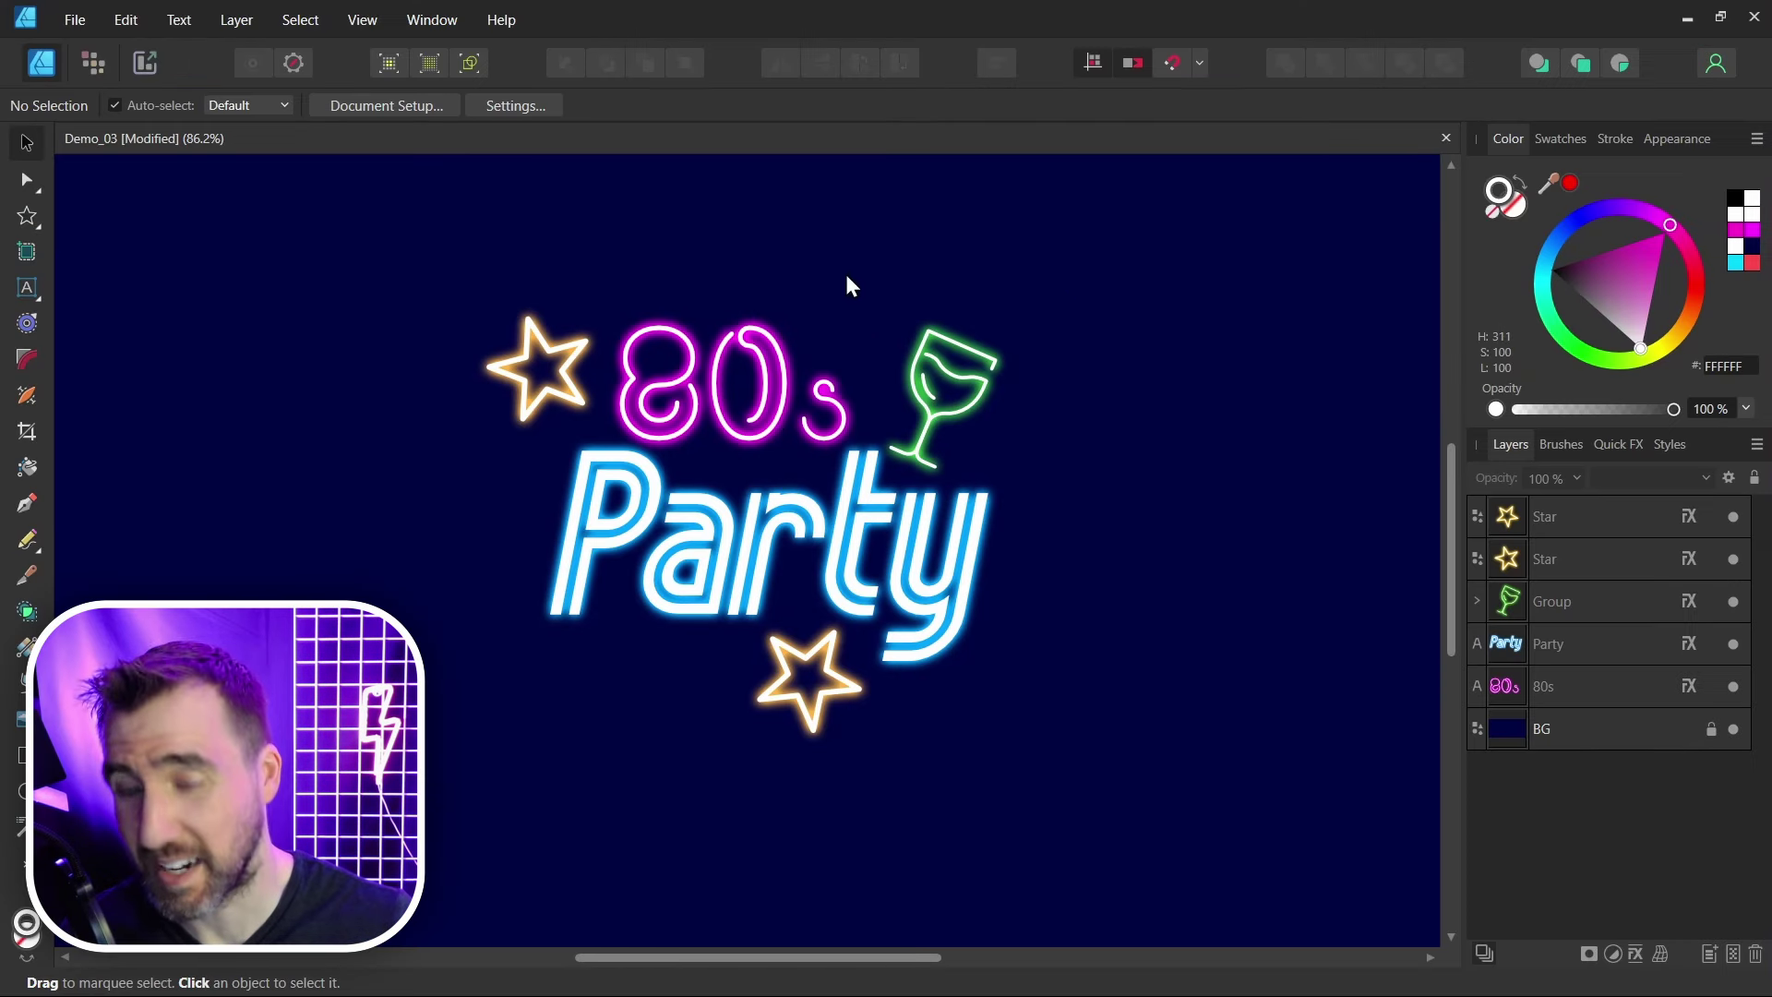
Step: Paste the brick-wall photo and scale it to cover the whole document
scroll(960, 332, down, 3)
key(ctrl+v)
drag(894, 467, 1366, 115)
drag(1128, 285, 923, 380)
drag(1144, 235, 1193, 272)
drag(1560, 517, 1516, 762)
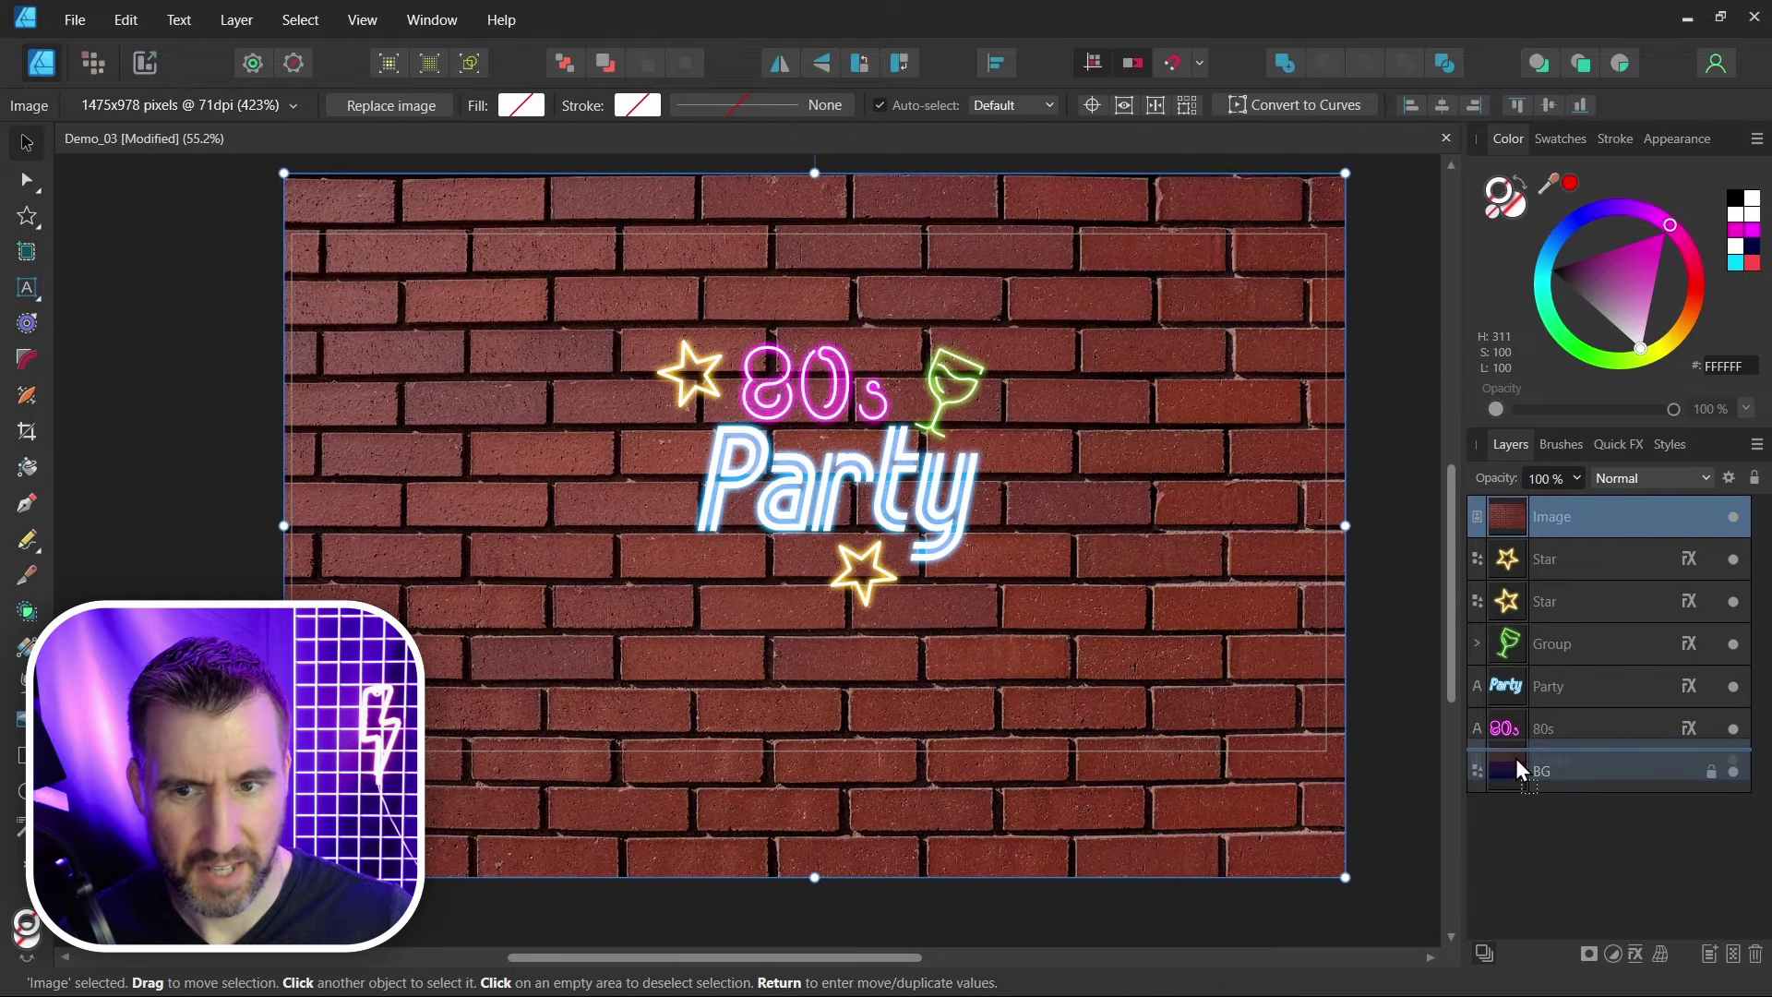
Step: Move the brick layer directly above BG and set its blend mode to Hard Light
drag(1516, 757, 1516, 757)
click(1653, 478)
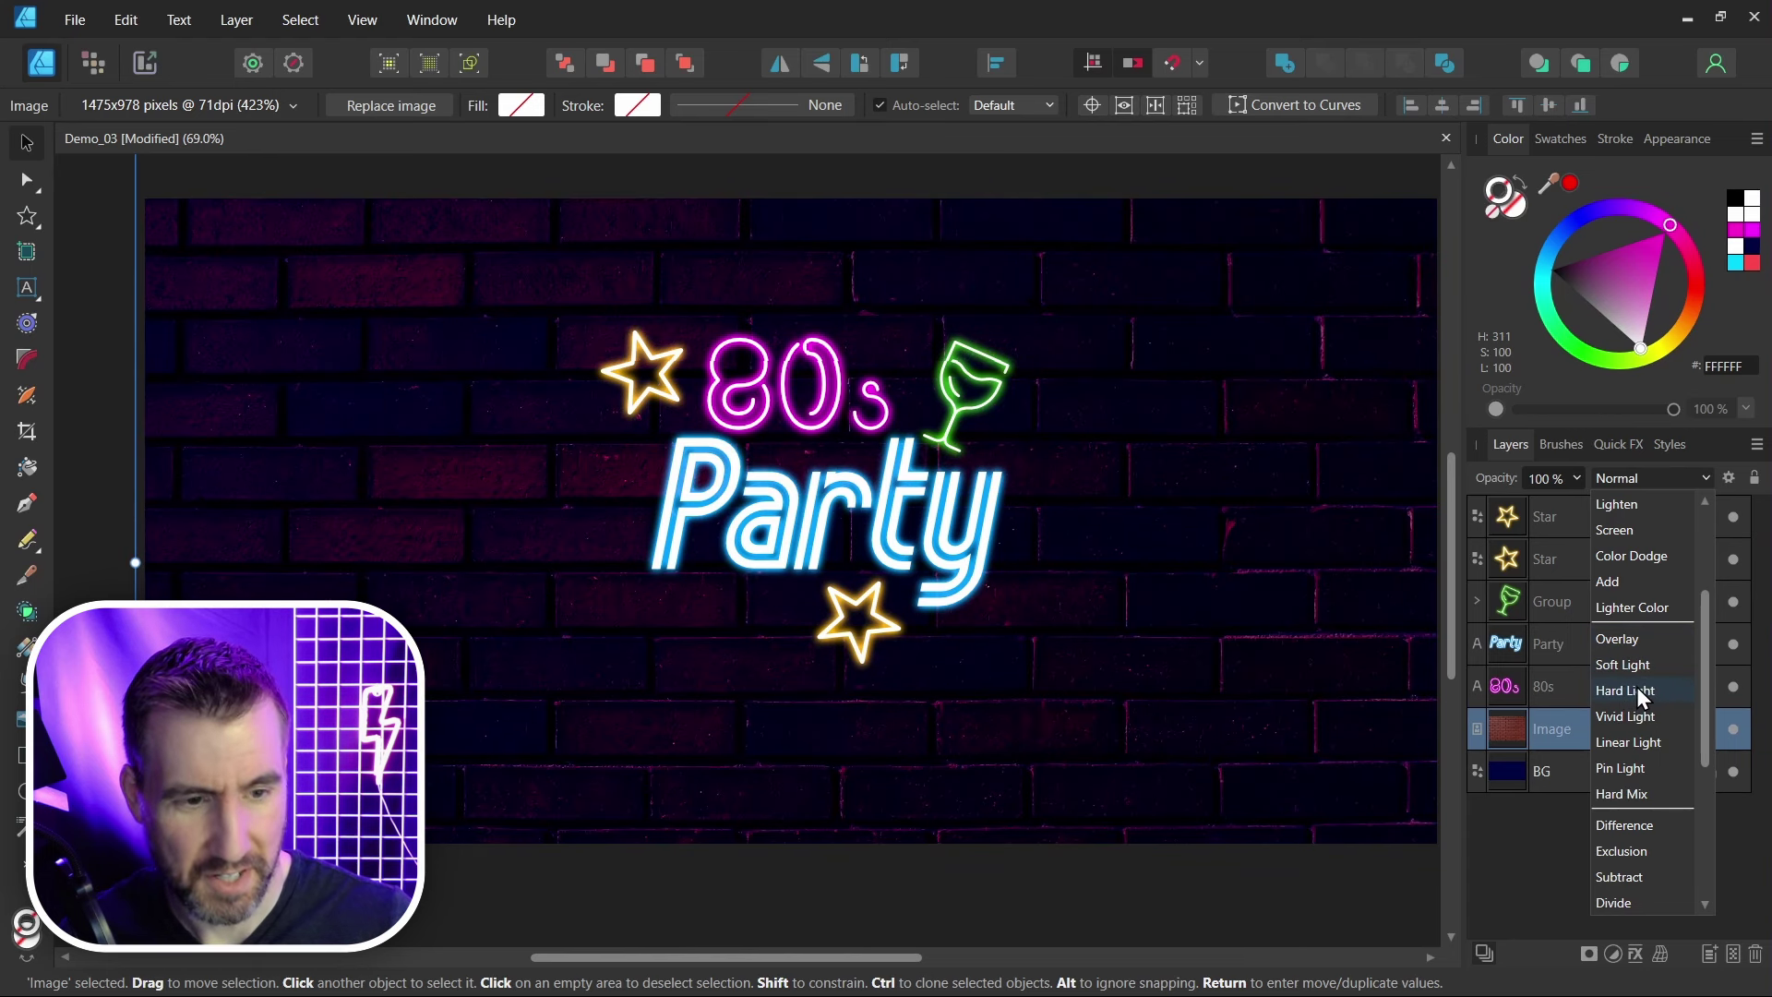
click(1637, 687)
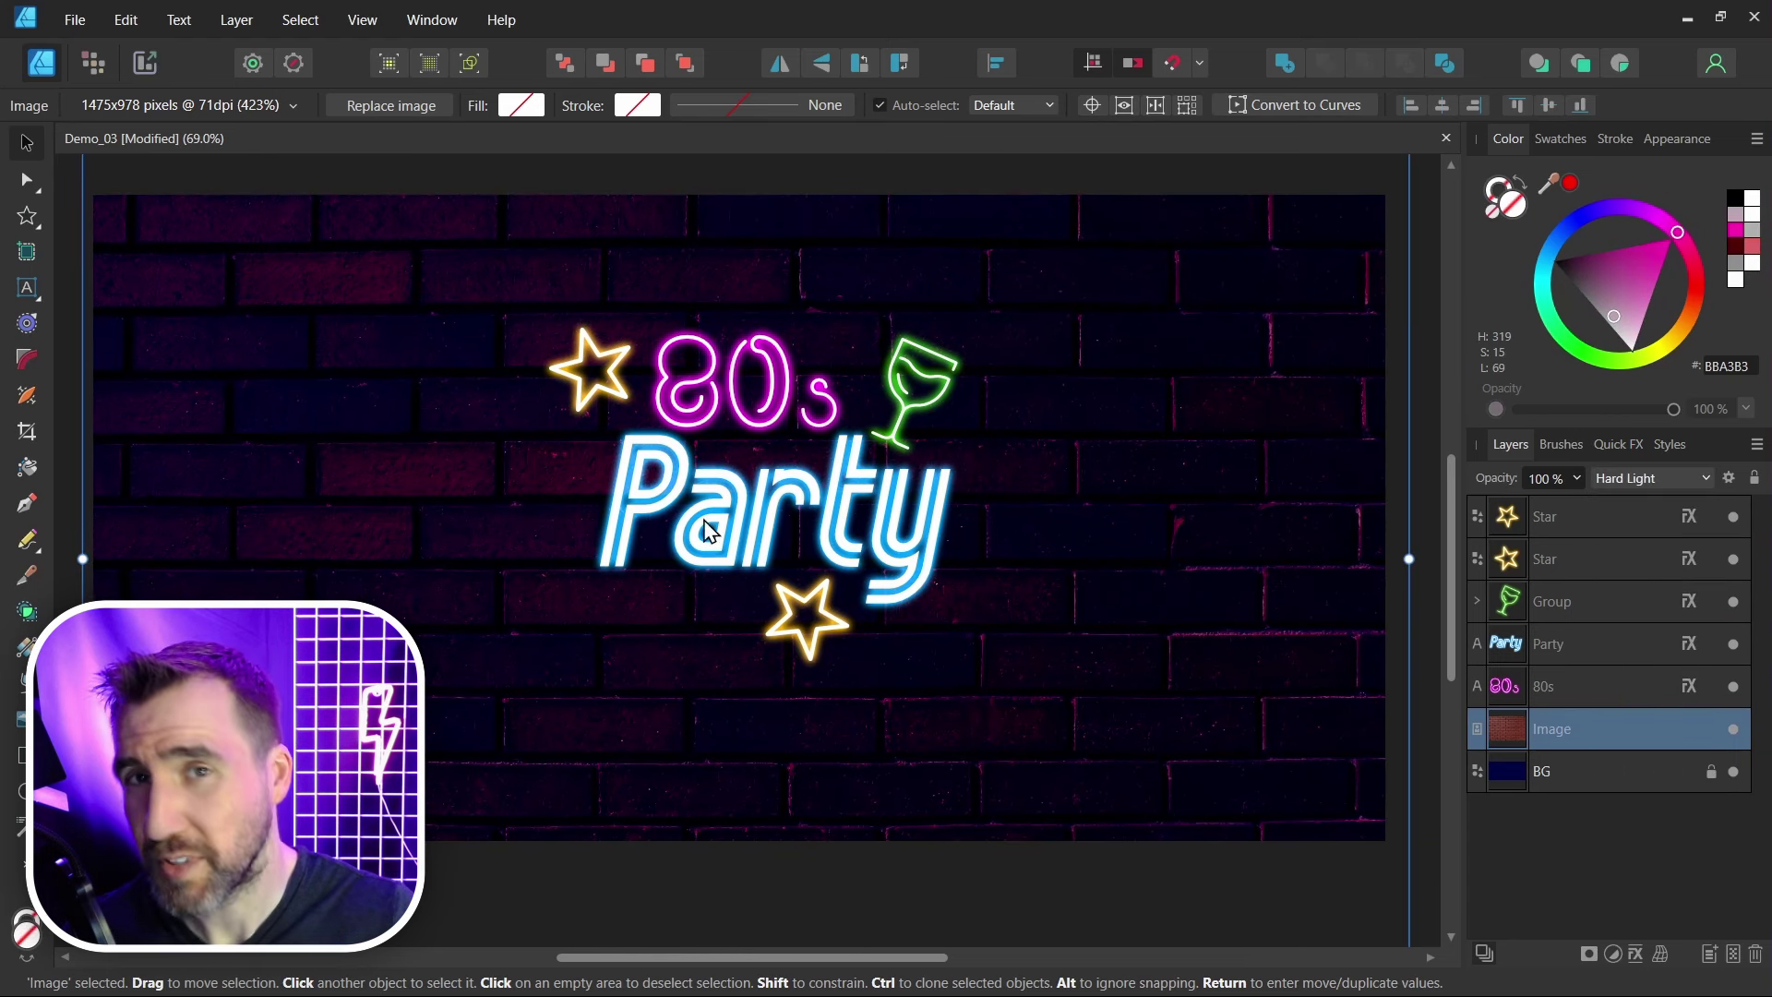
Step: Draw a document-sized rectangle and lay a gradient from Party to the bottom-right corner
click(20, 755)
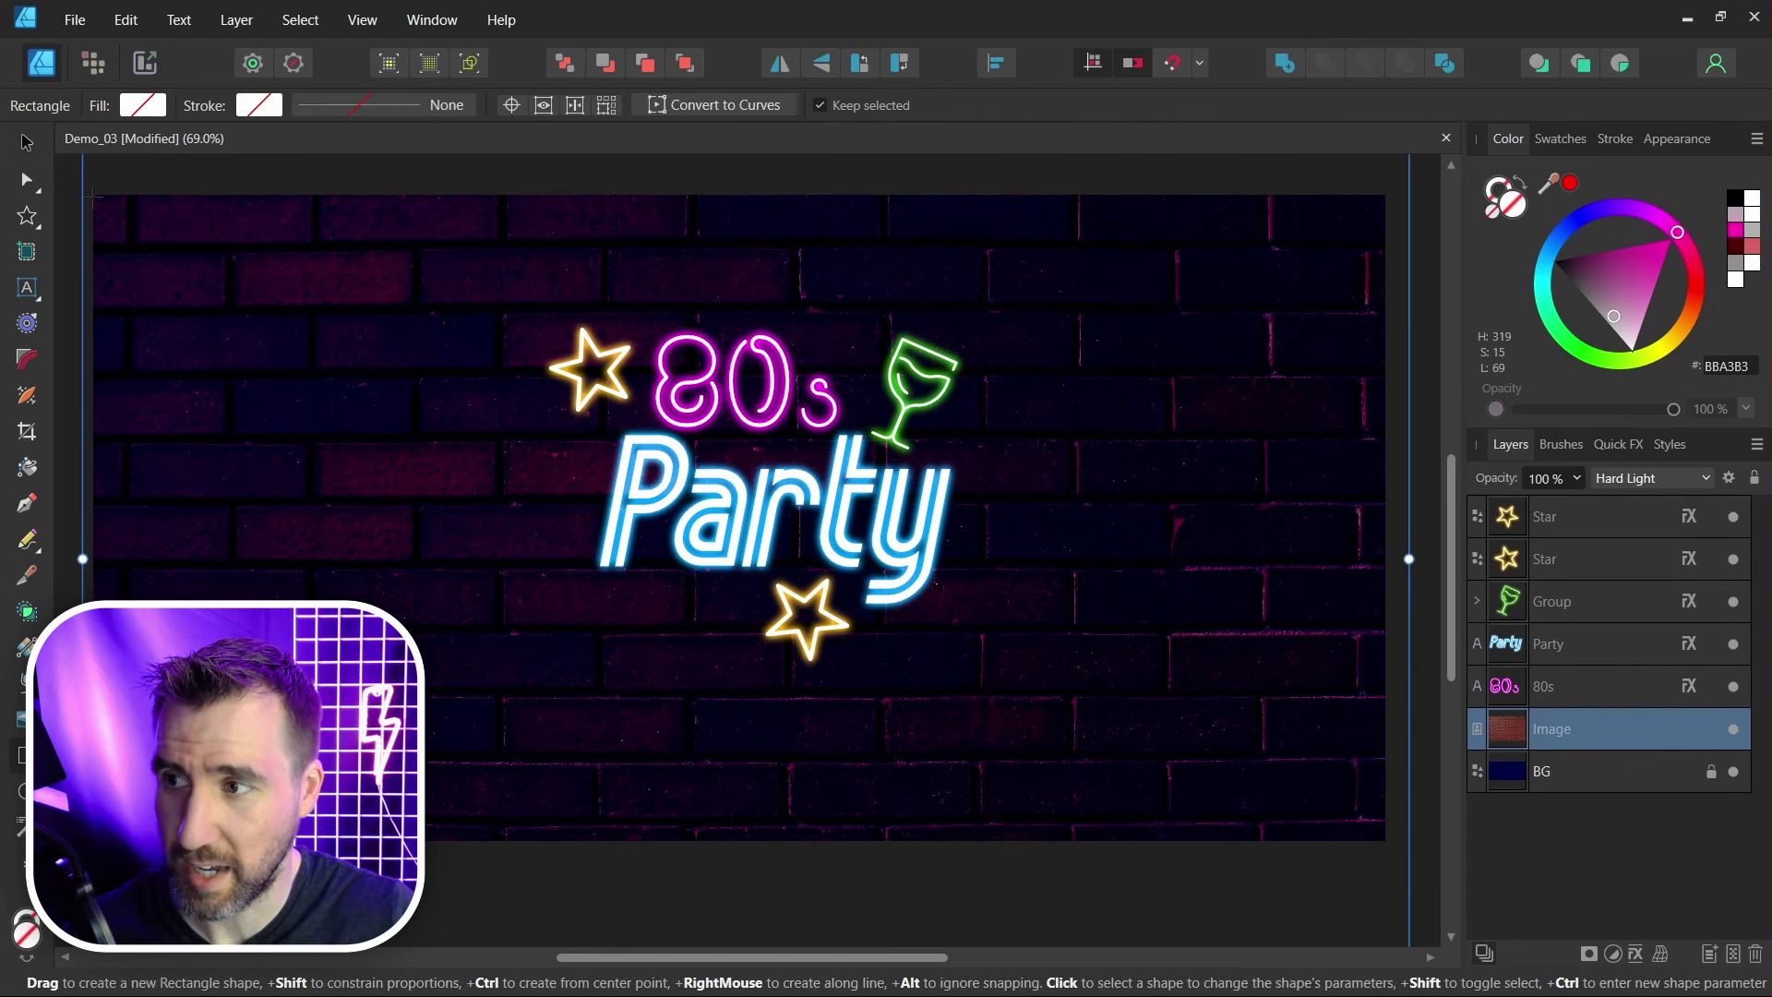
drag(95, 196, 1383, 842)
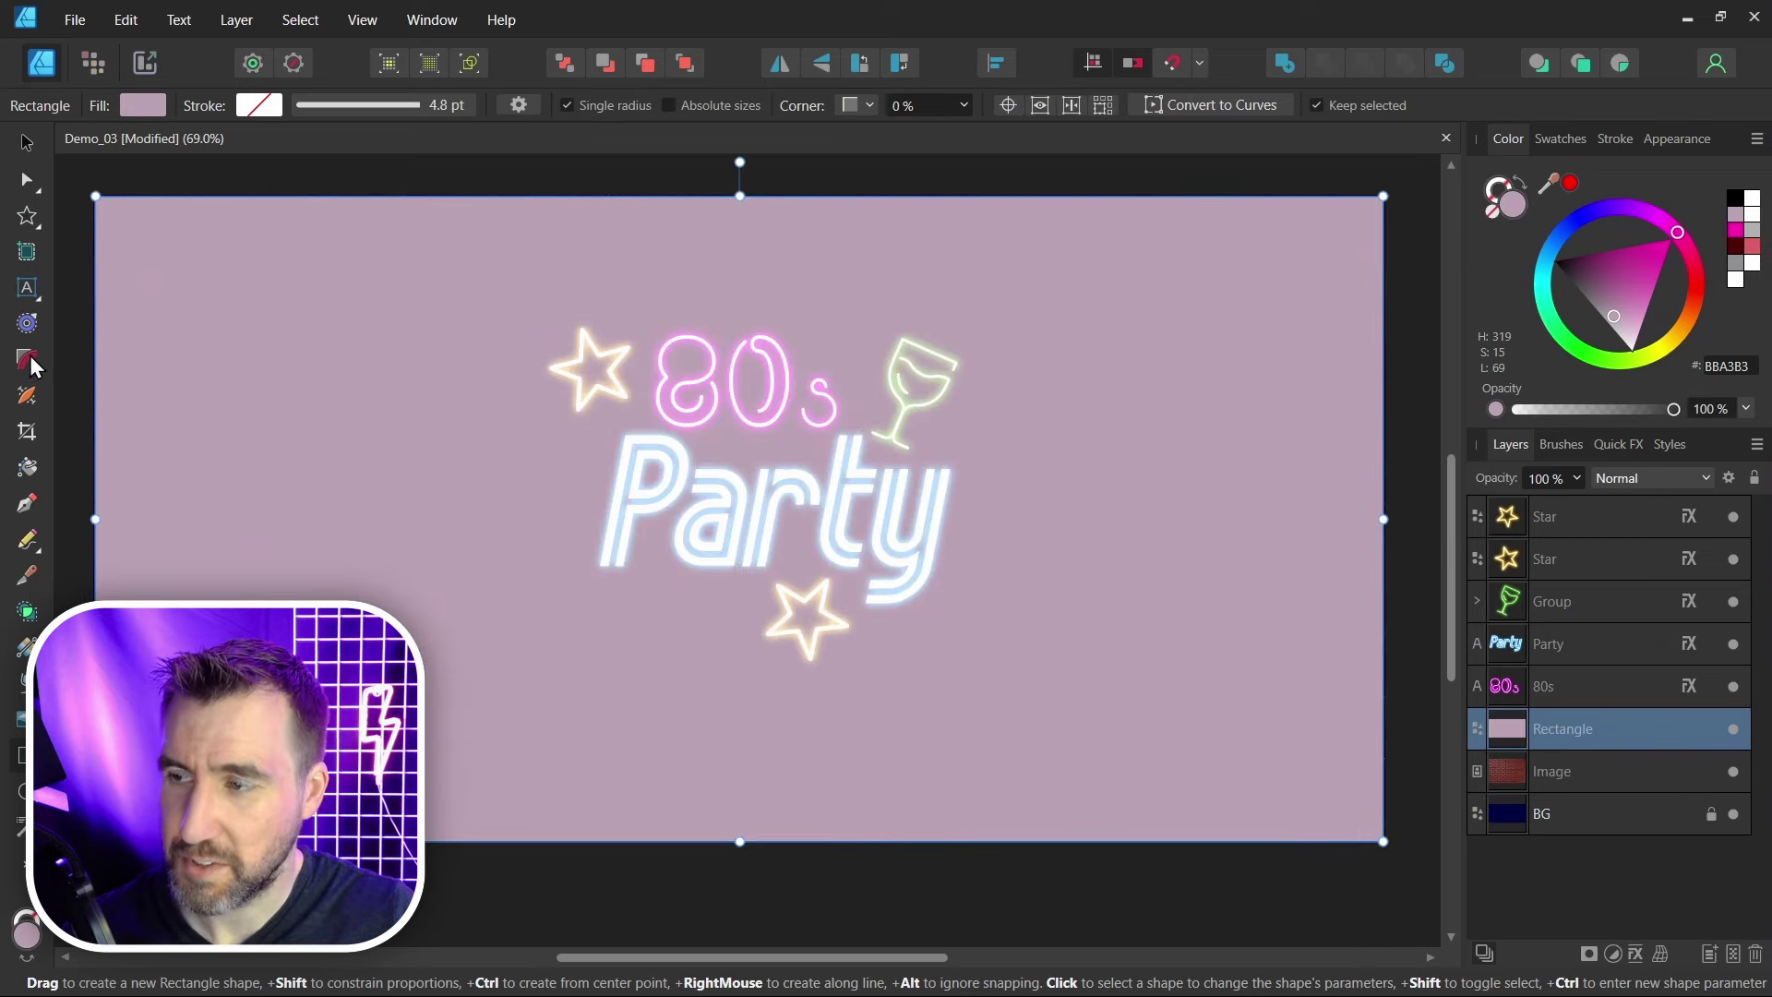
click(28, 644)
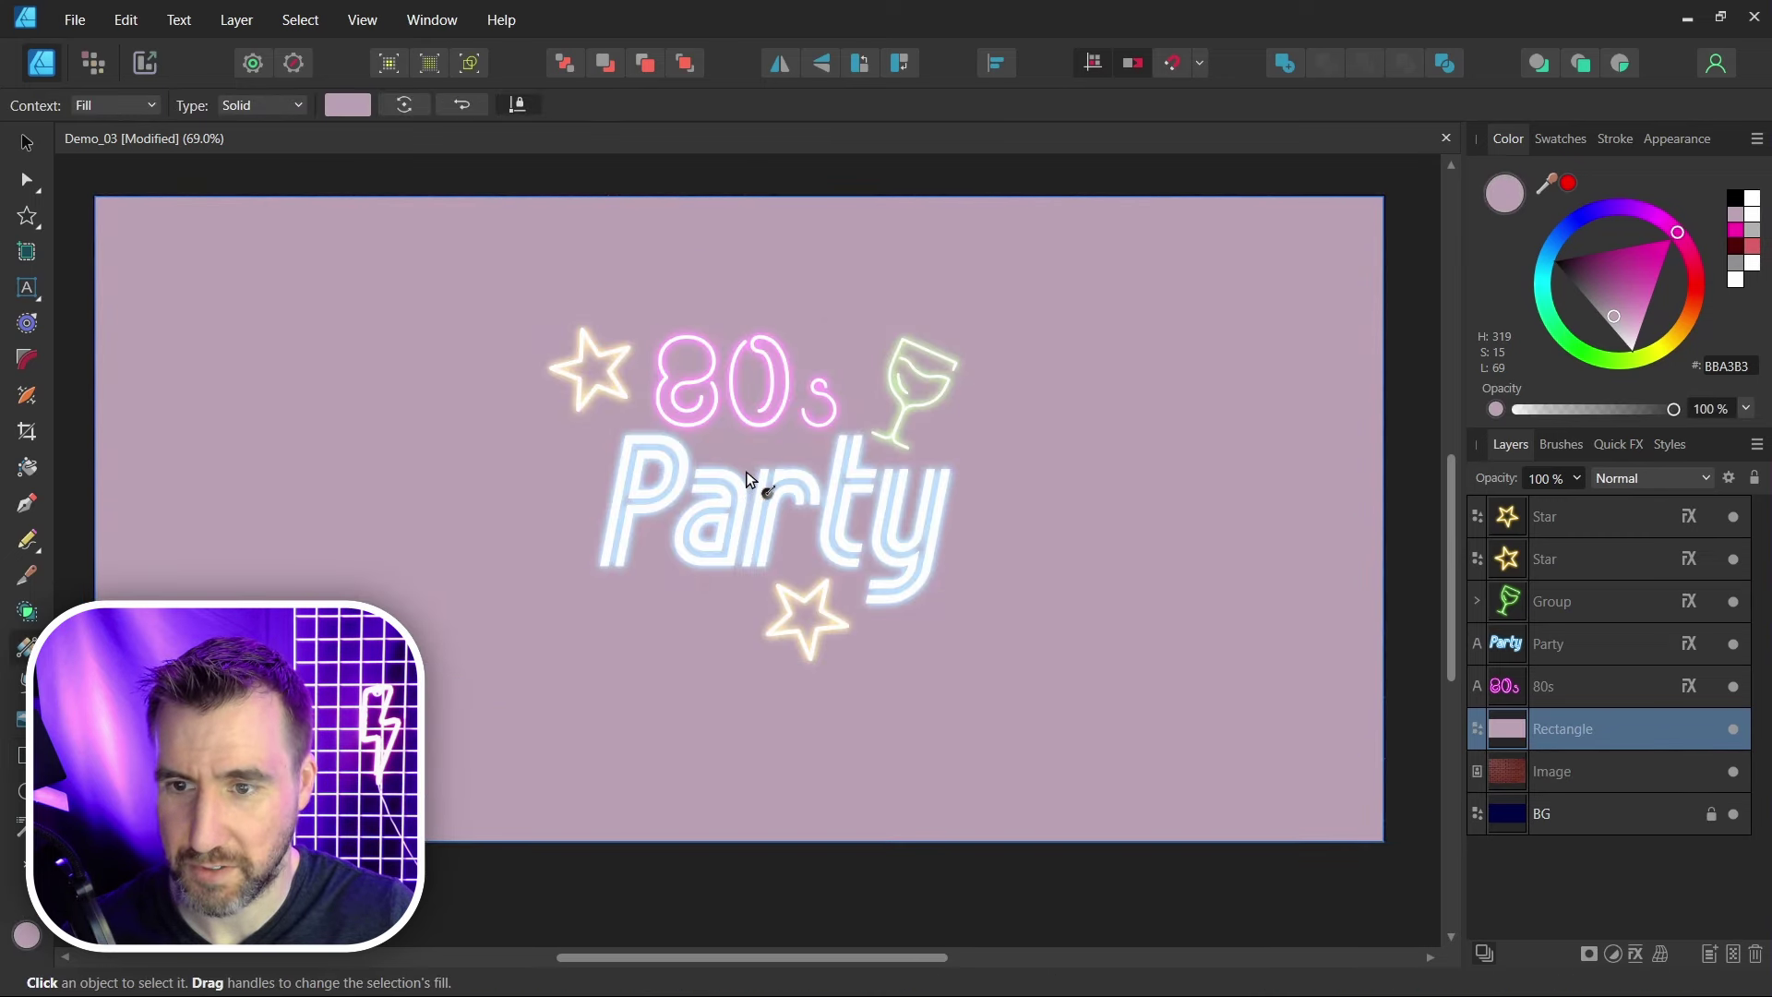
drag(746, 472, 1374, 822)
Step: Make the gradient radial, bright magenta at the centre fading to black outside
click(262, 105)
click(262, 222)
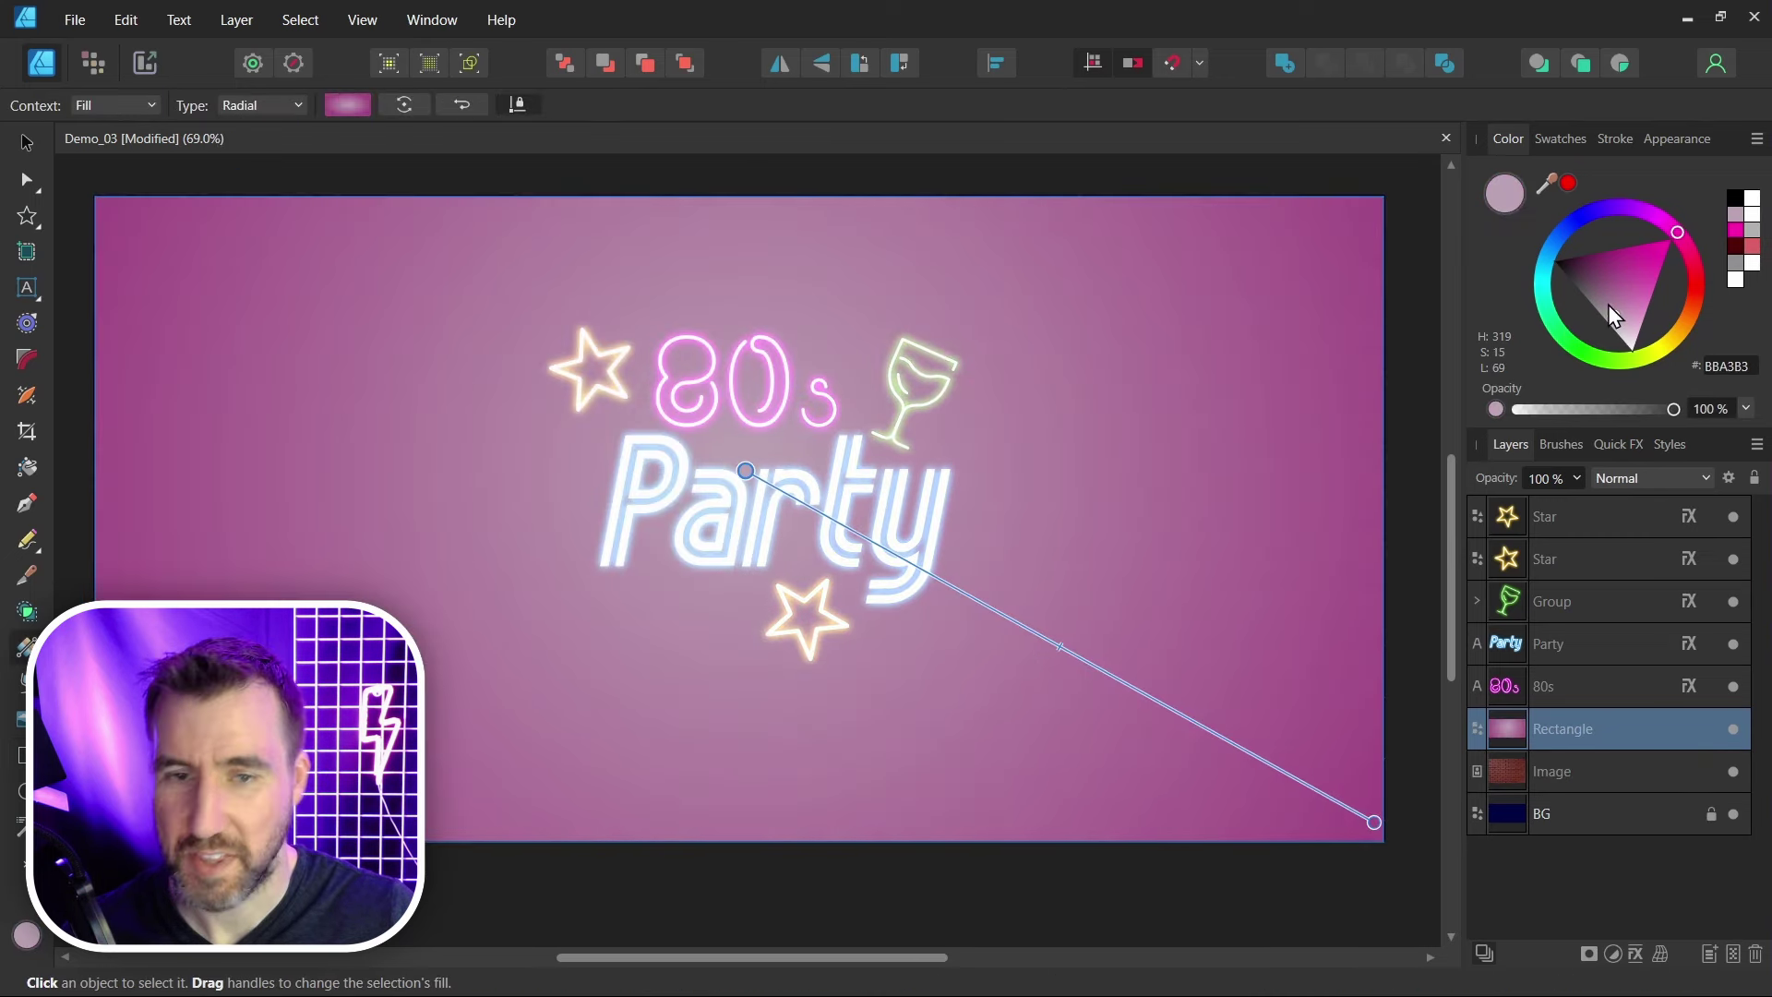
drag(1650, 260, 1667, 251)
click(1373, 822)
drag(1614, 304, 1560, 253)
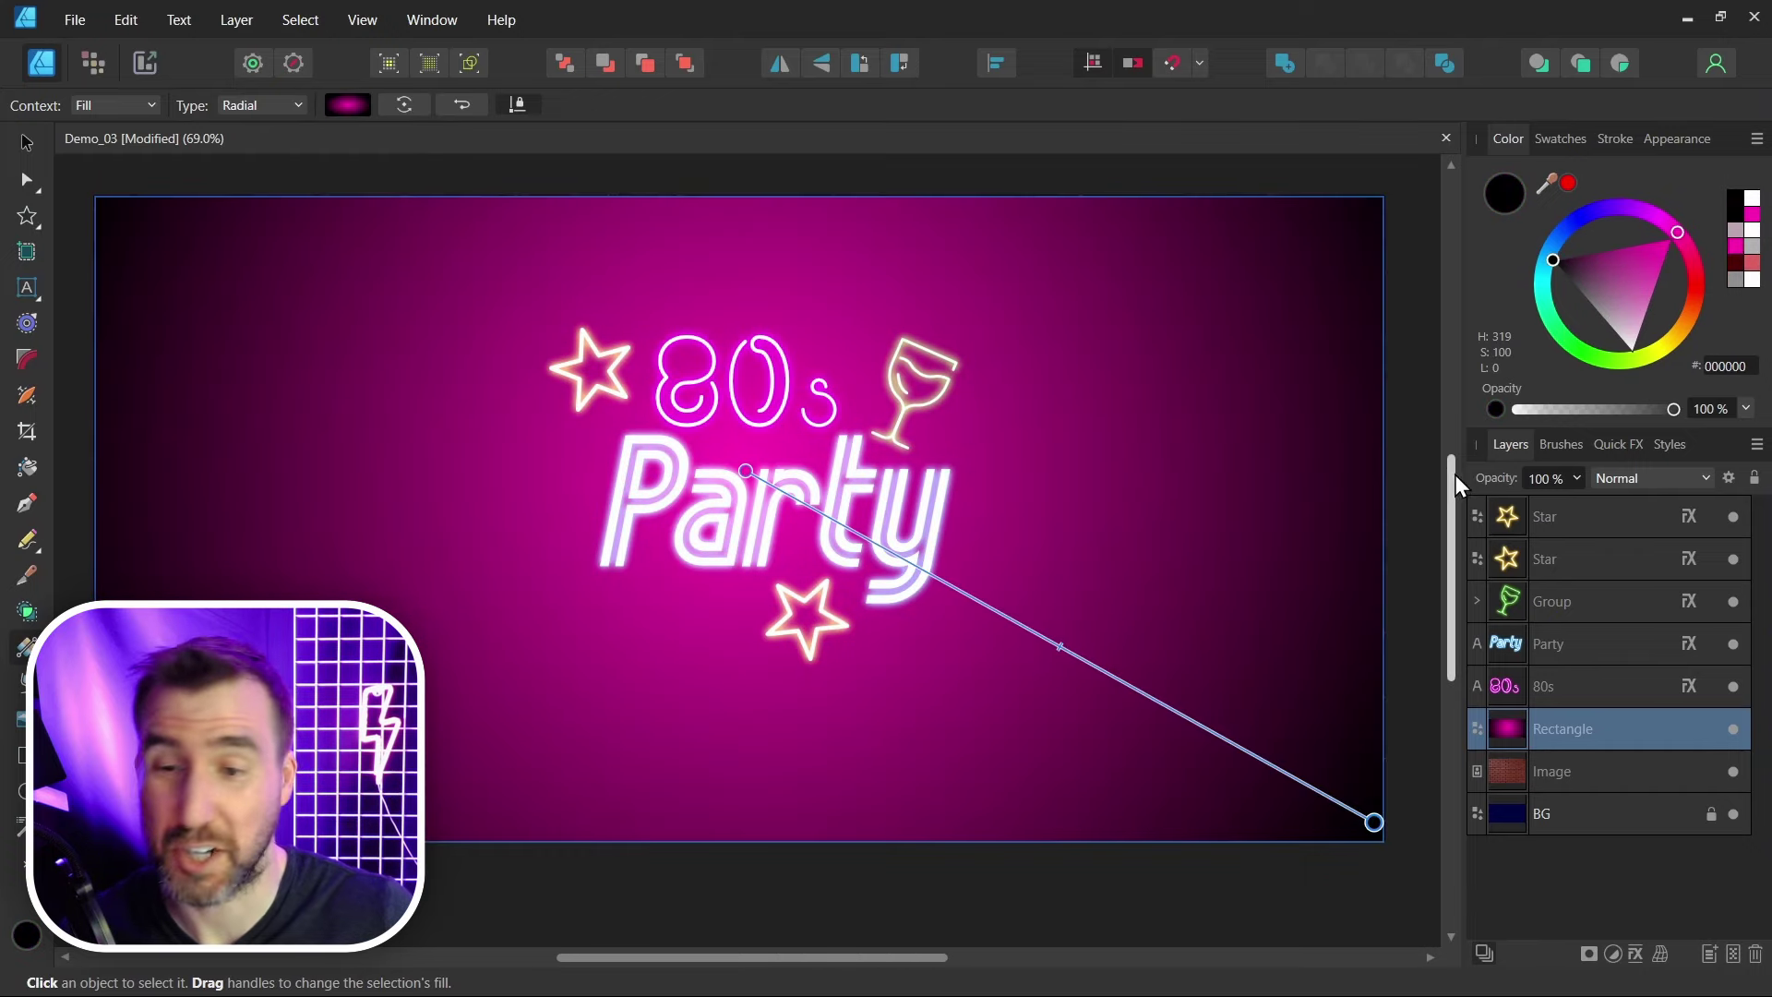
Step: Set the rectangle to Pin Light blending at 39% opacity
click(1612, 475)
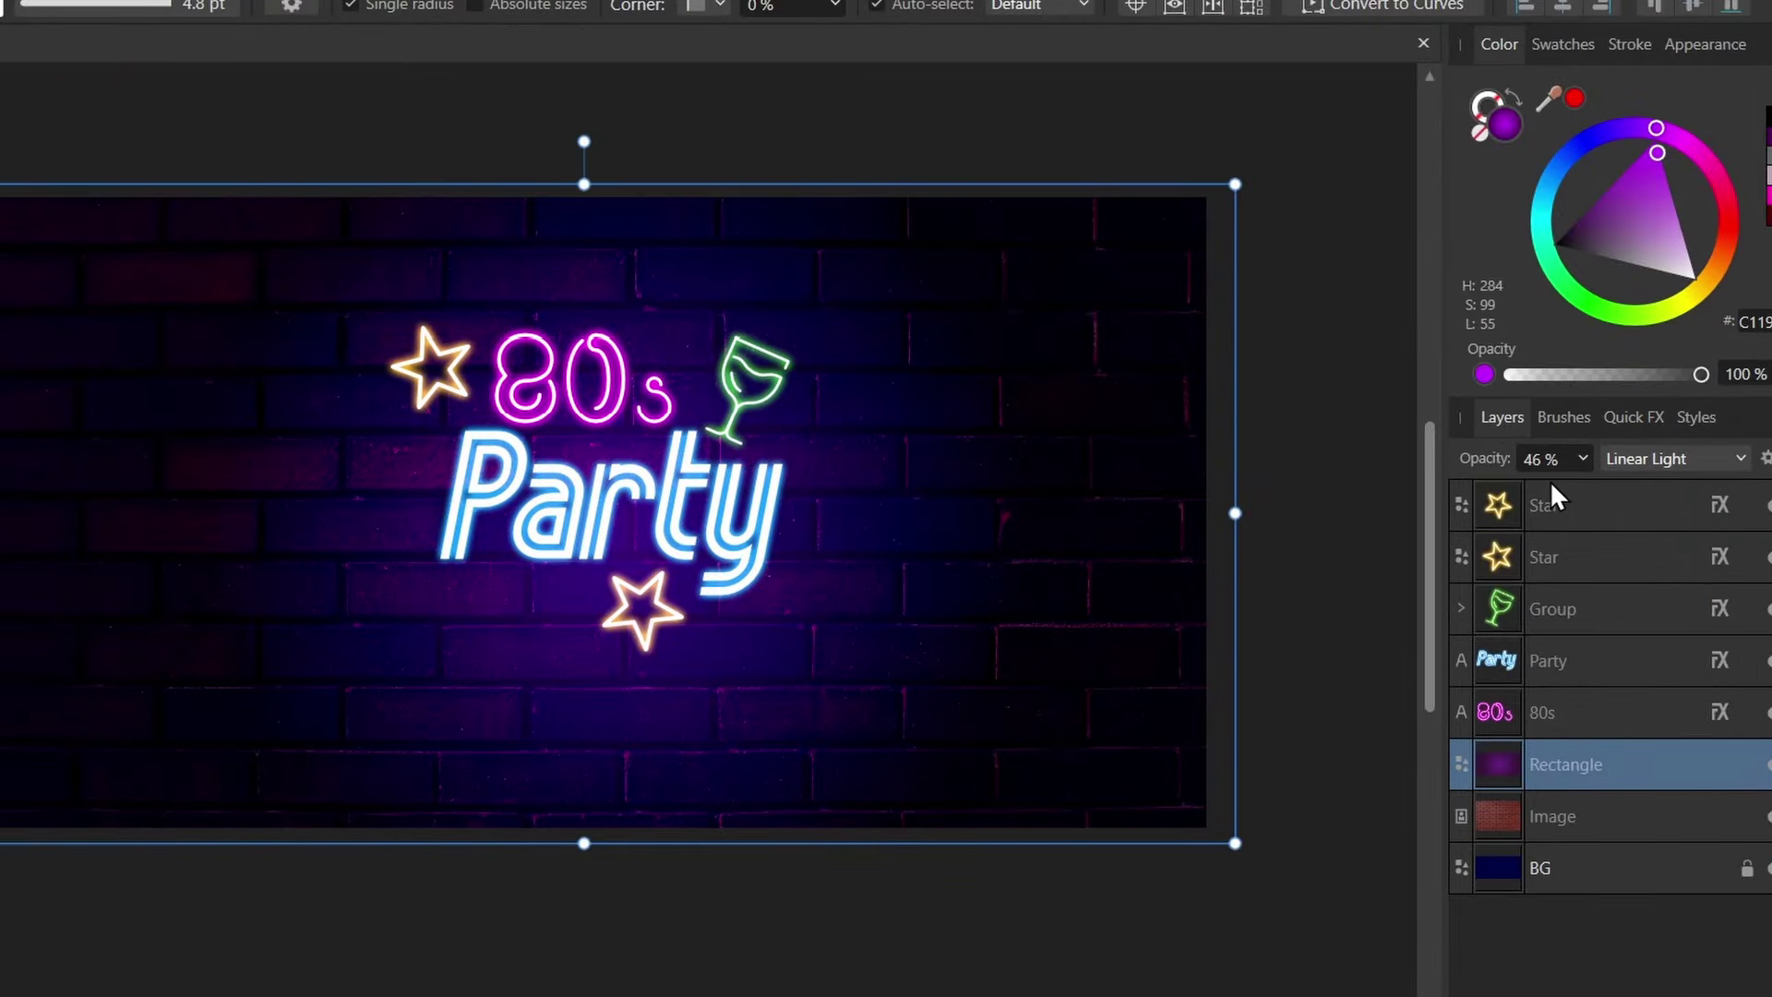
click(1583, 458)
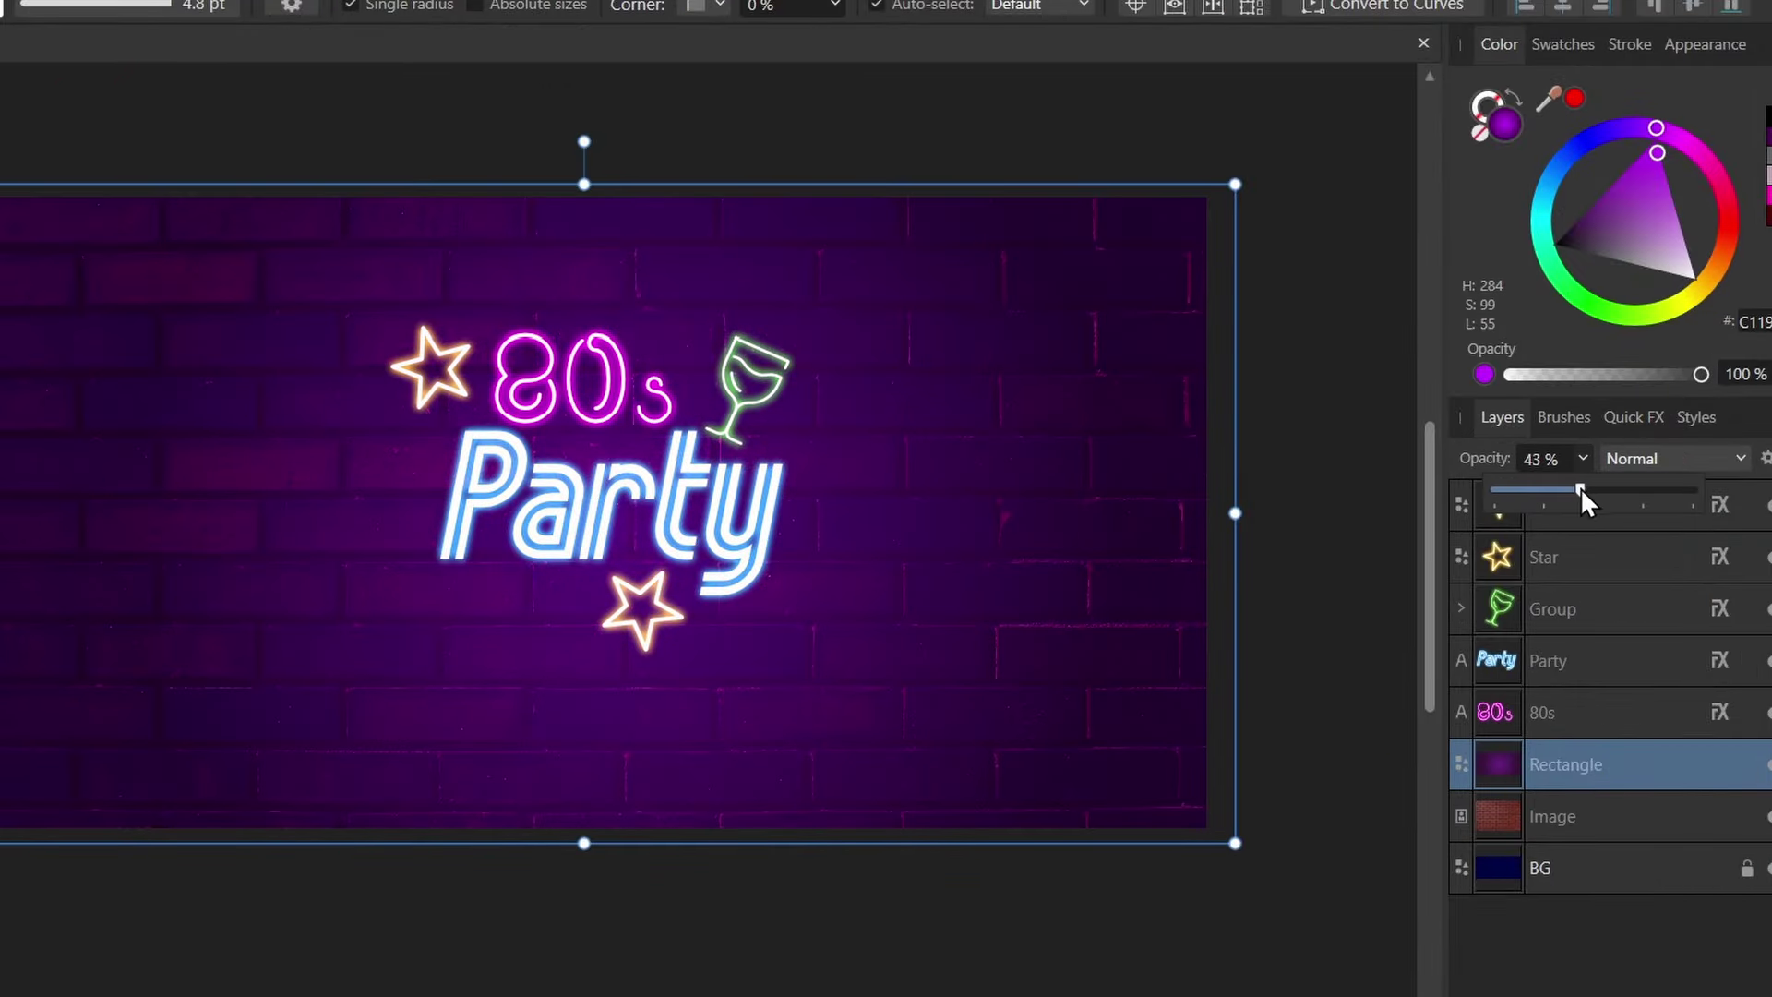
mouse_move(1580, 487)
mouse_down()
mouse_move(1744, 519)
mouse_move(1606, 508)
mouse_up()
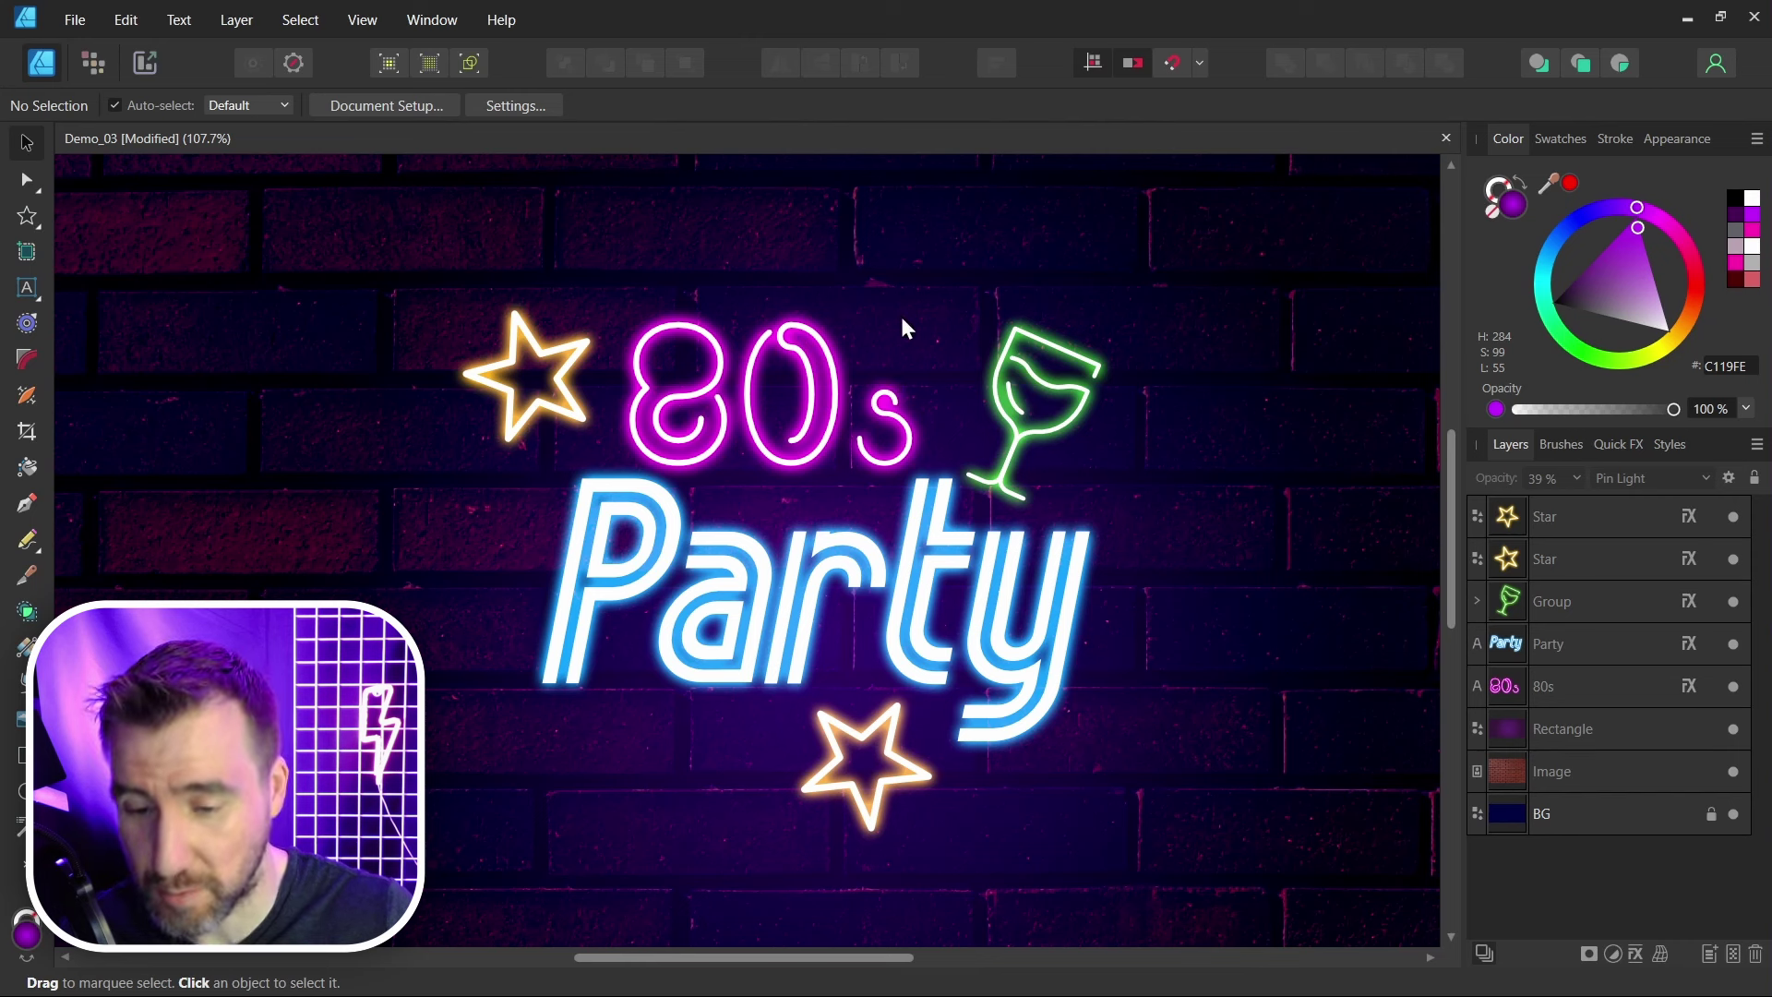
Step: Group the five neon elements from the top star down to 80s
click(1551, 514)
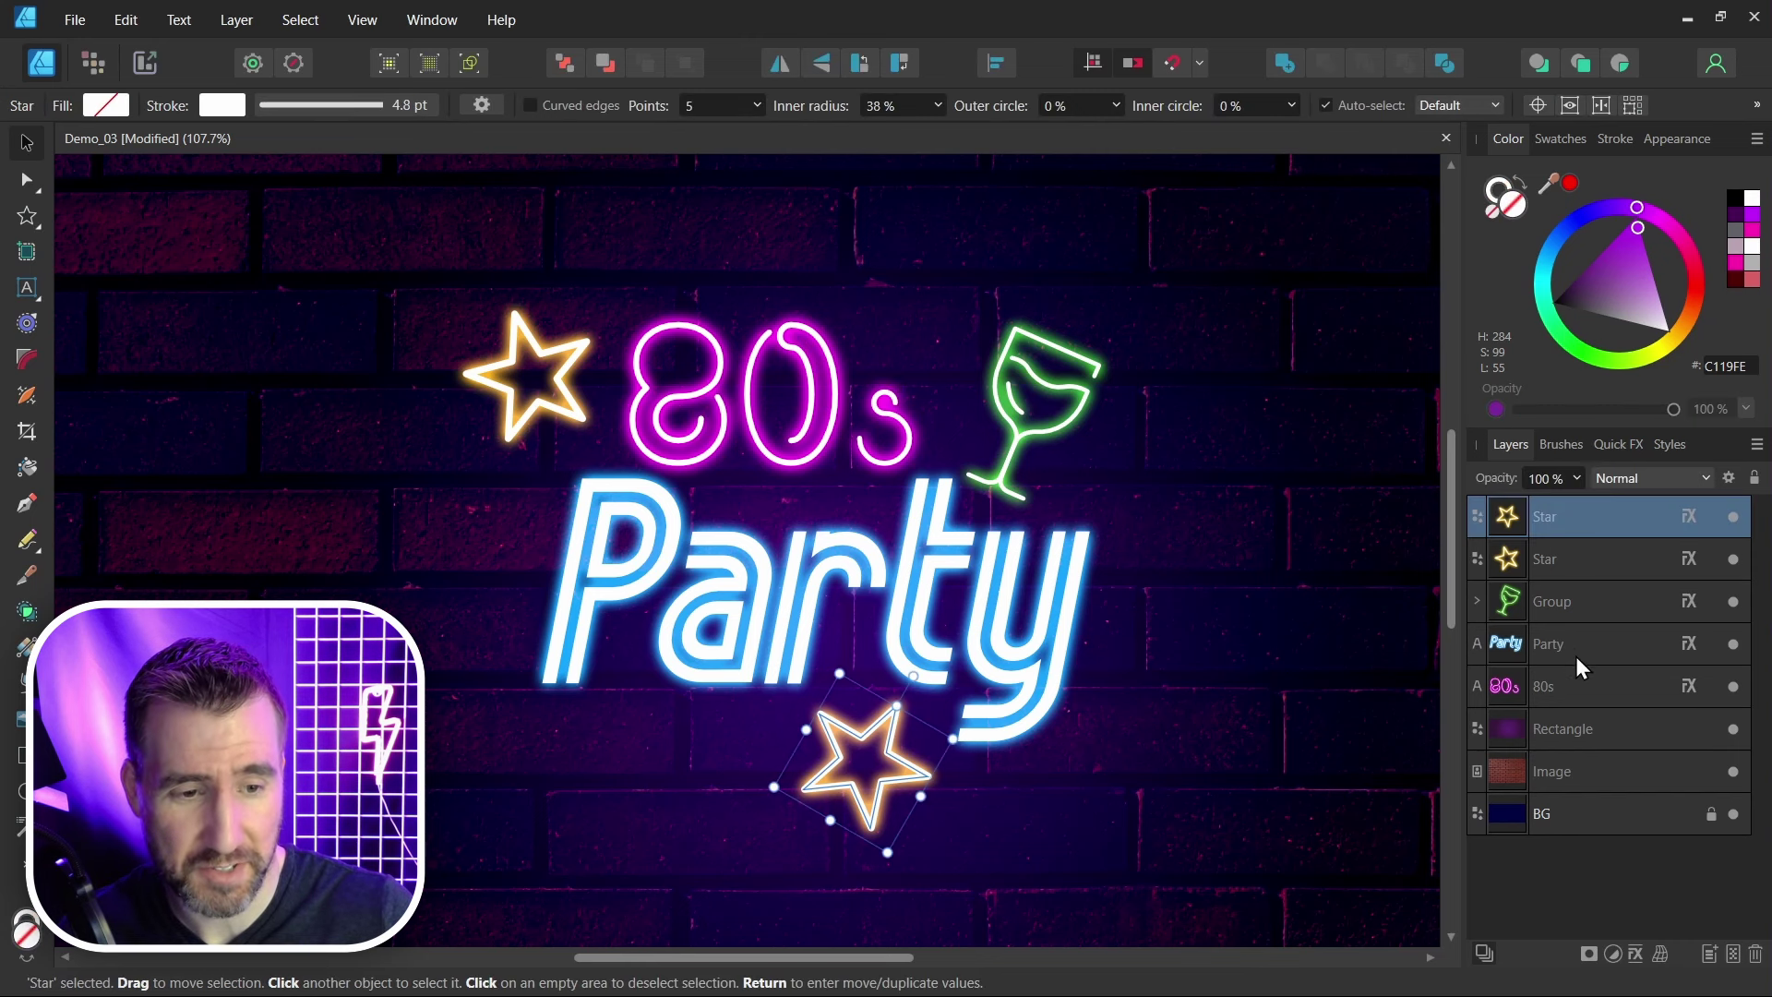
shift+click(1560, 690)
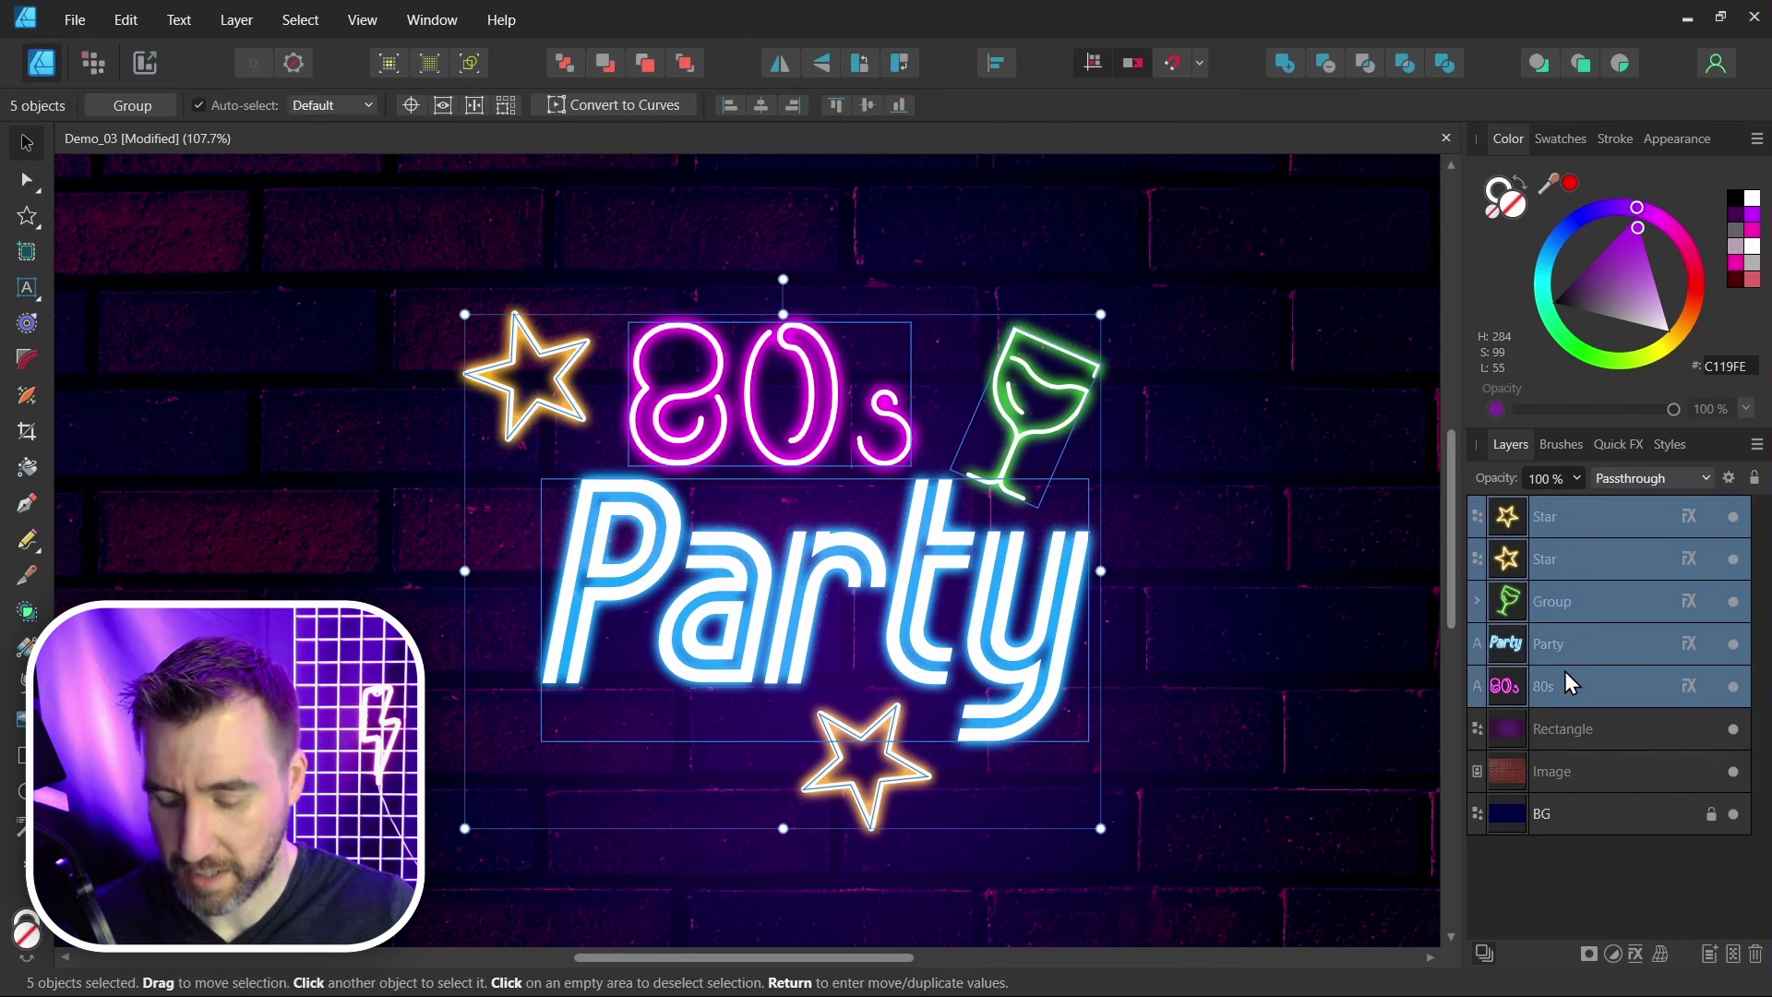
key(ctrl+g)
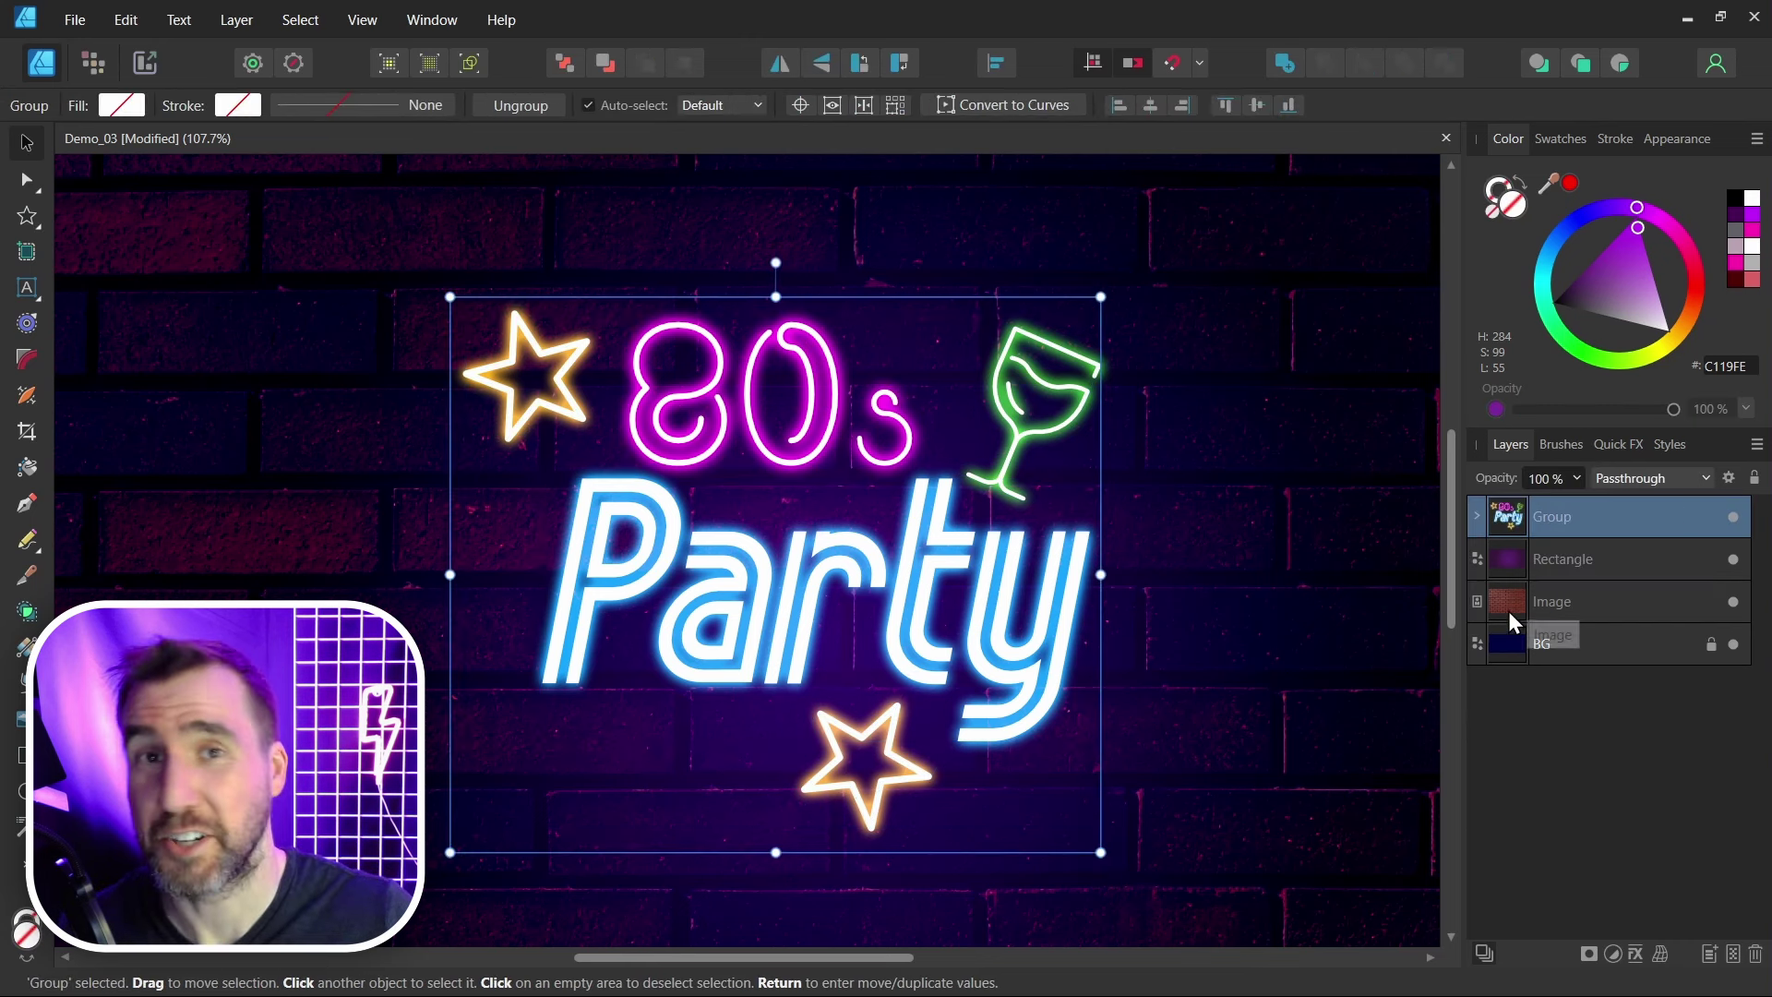
Step: Give the group a black outer shadow: 50% opacity, 20.1 px radius, 47.5 px offset at 338°
click(1638, 956)
click(1056, 483)
click(989, 480)
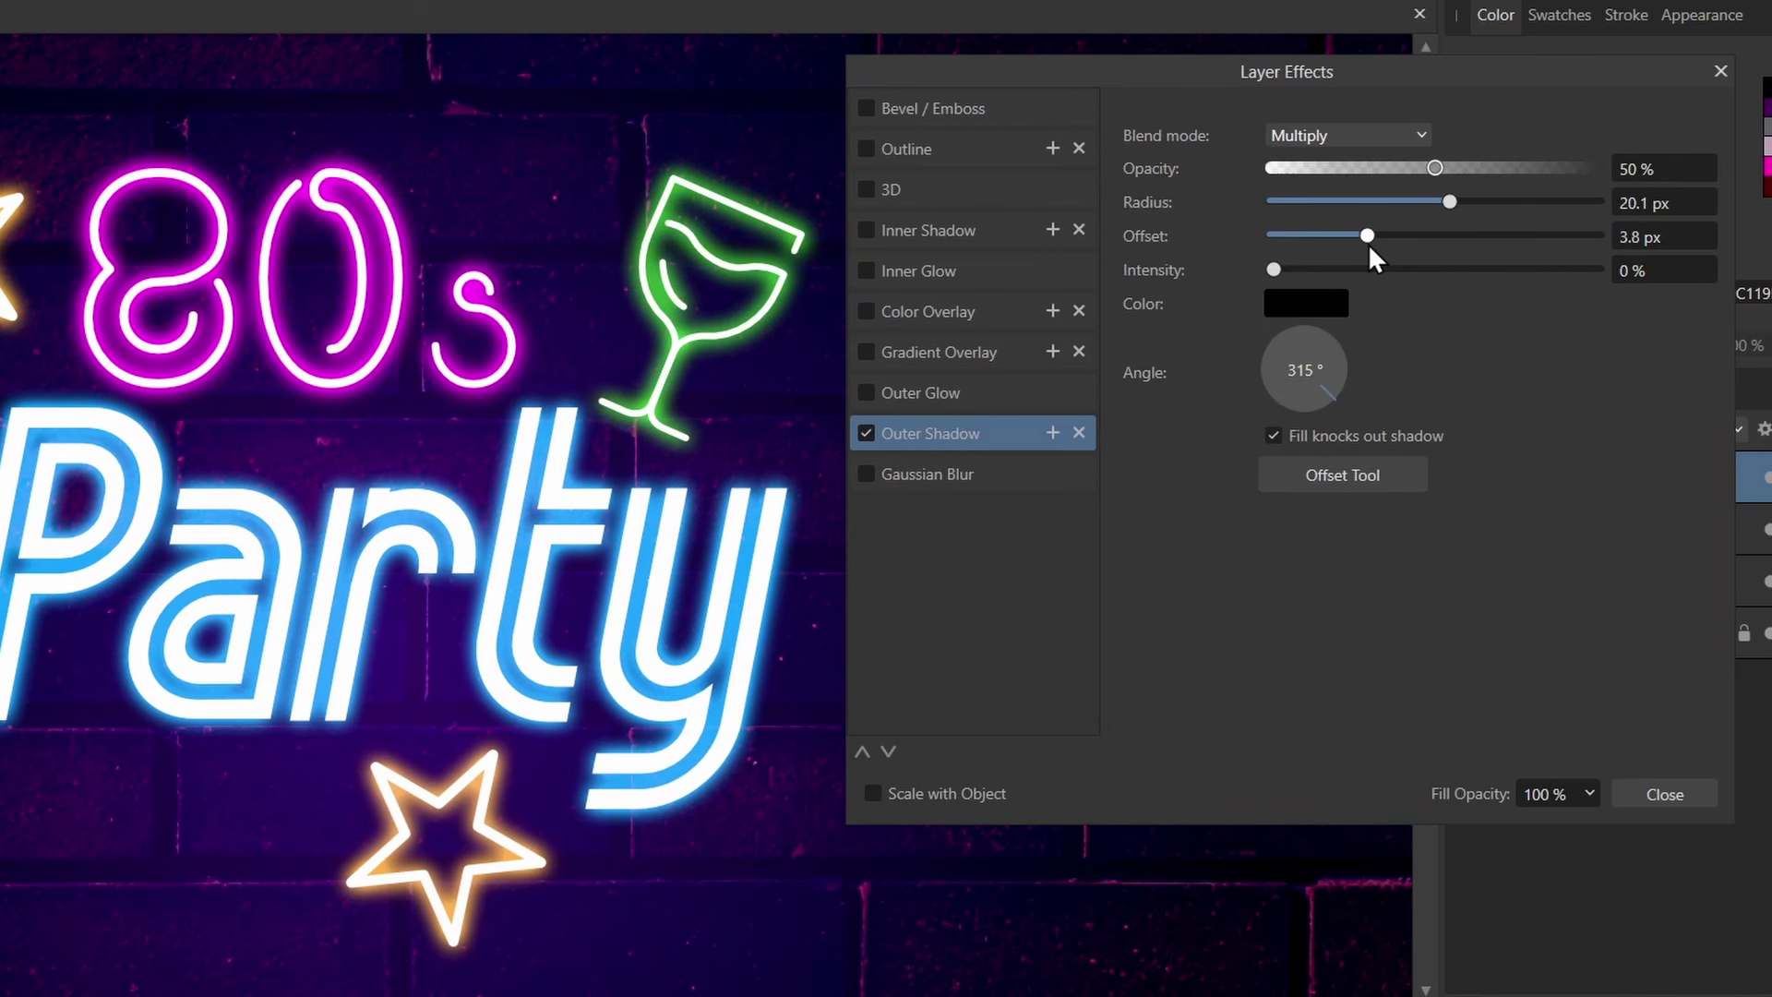
drag(1371, 244, 1410, 244)
drag(1275, 269, 1392, 269)
drag(531, 443, 566, 456)
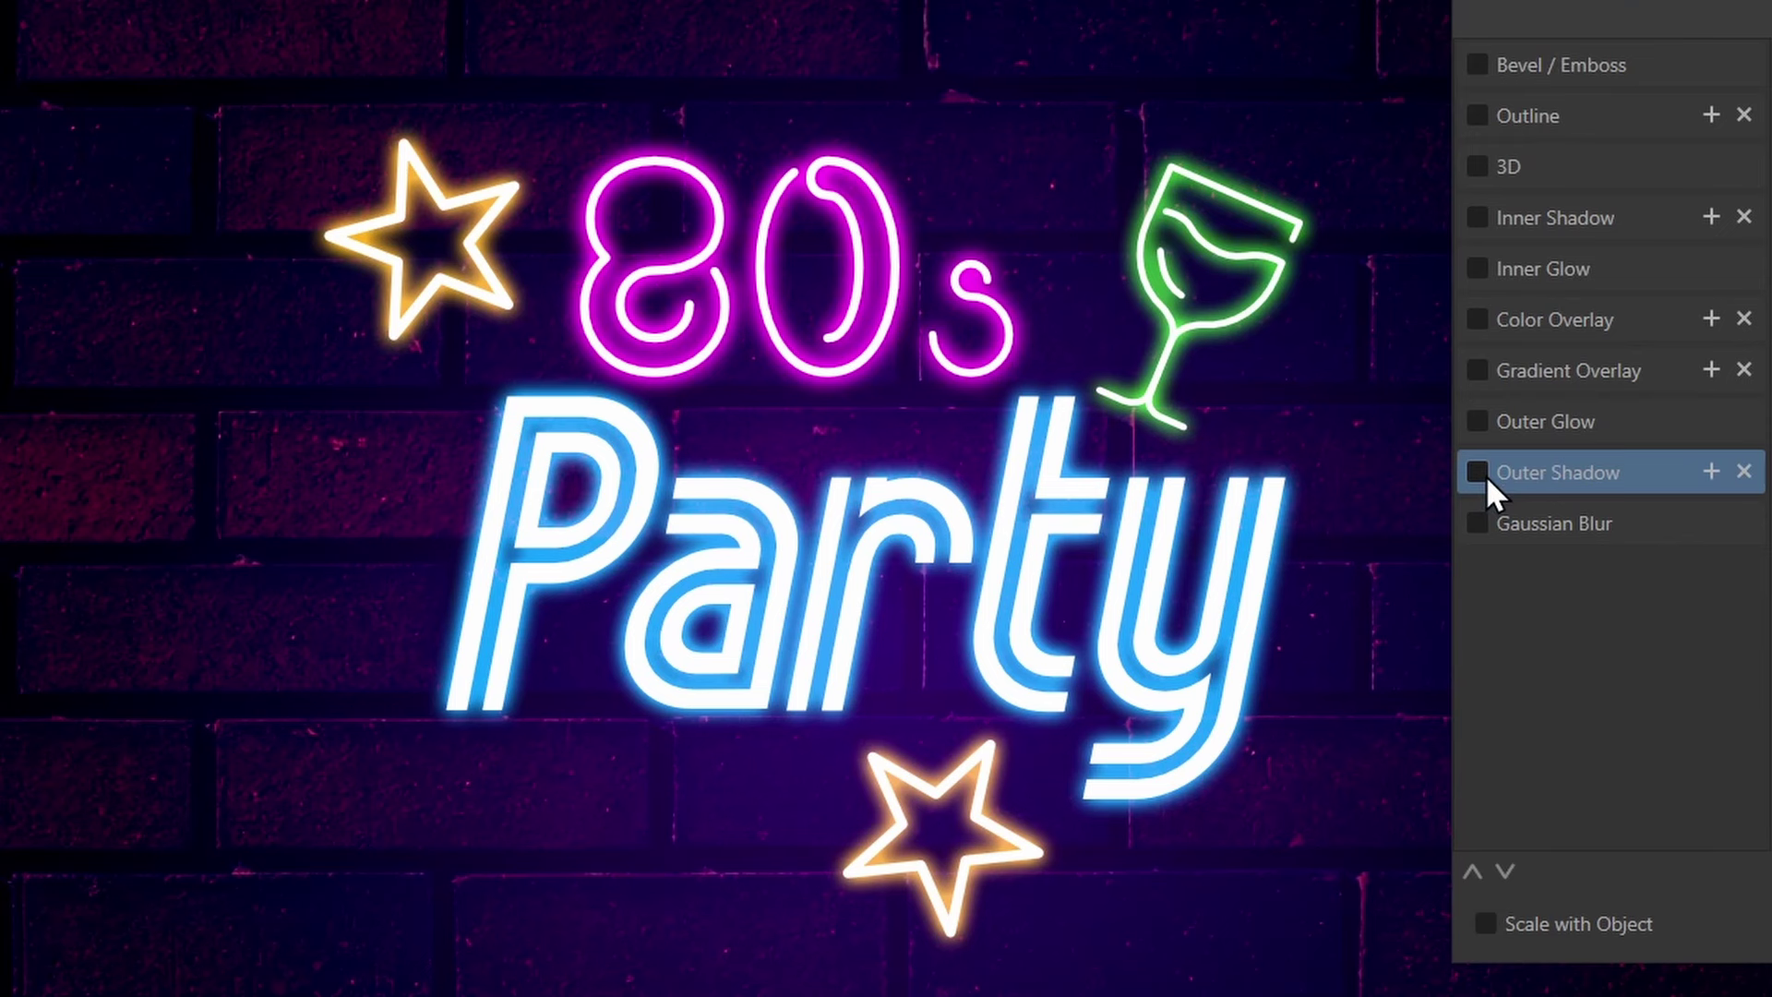
click(1026, 495)
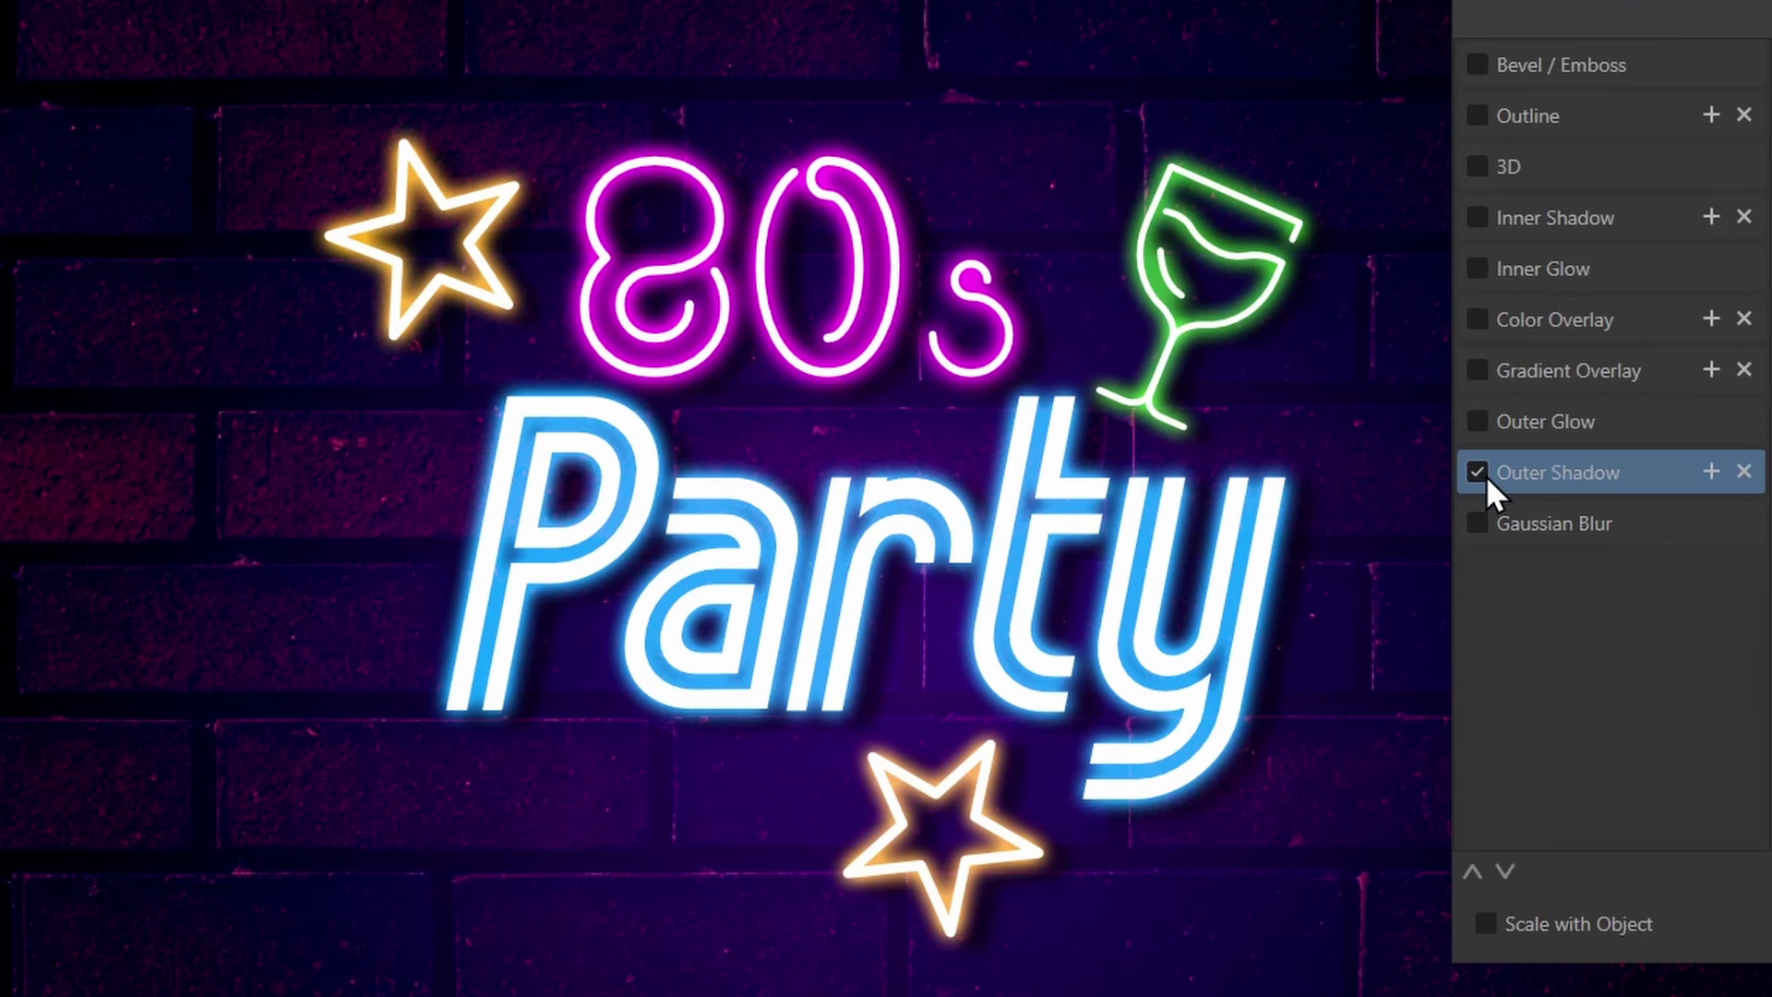
click(1478, 472)
click(1477, 473)
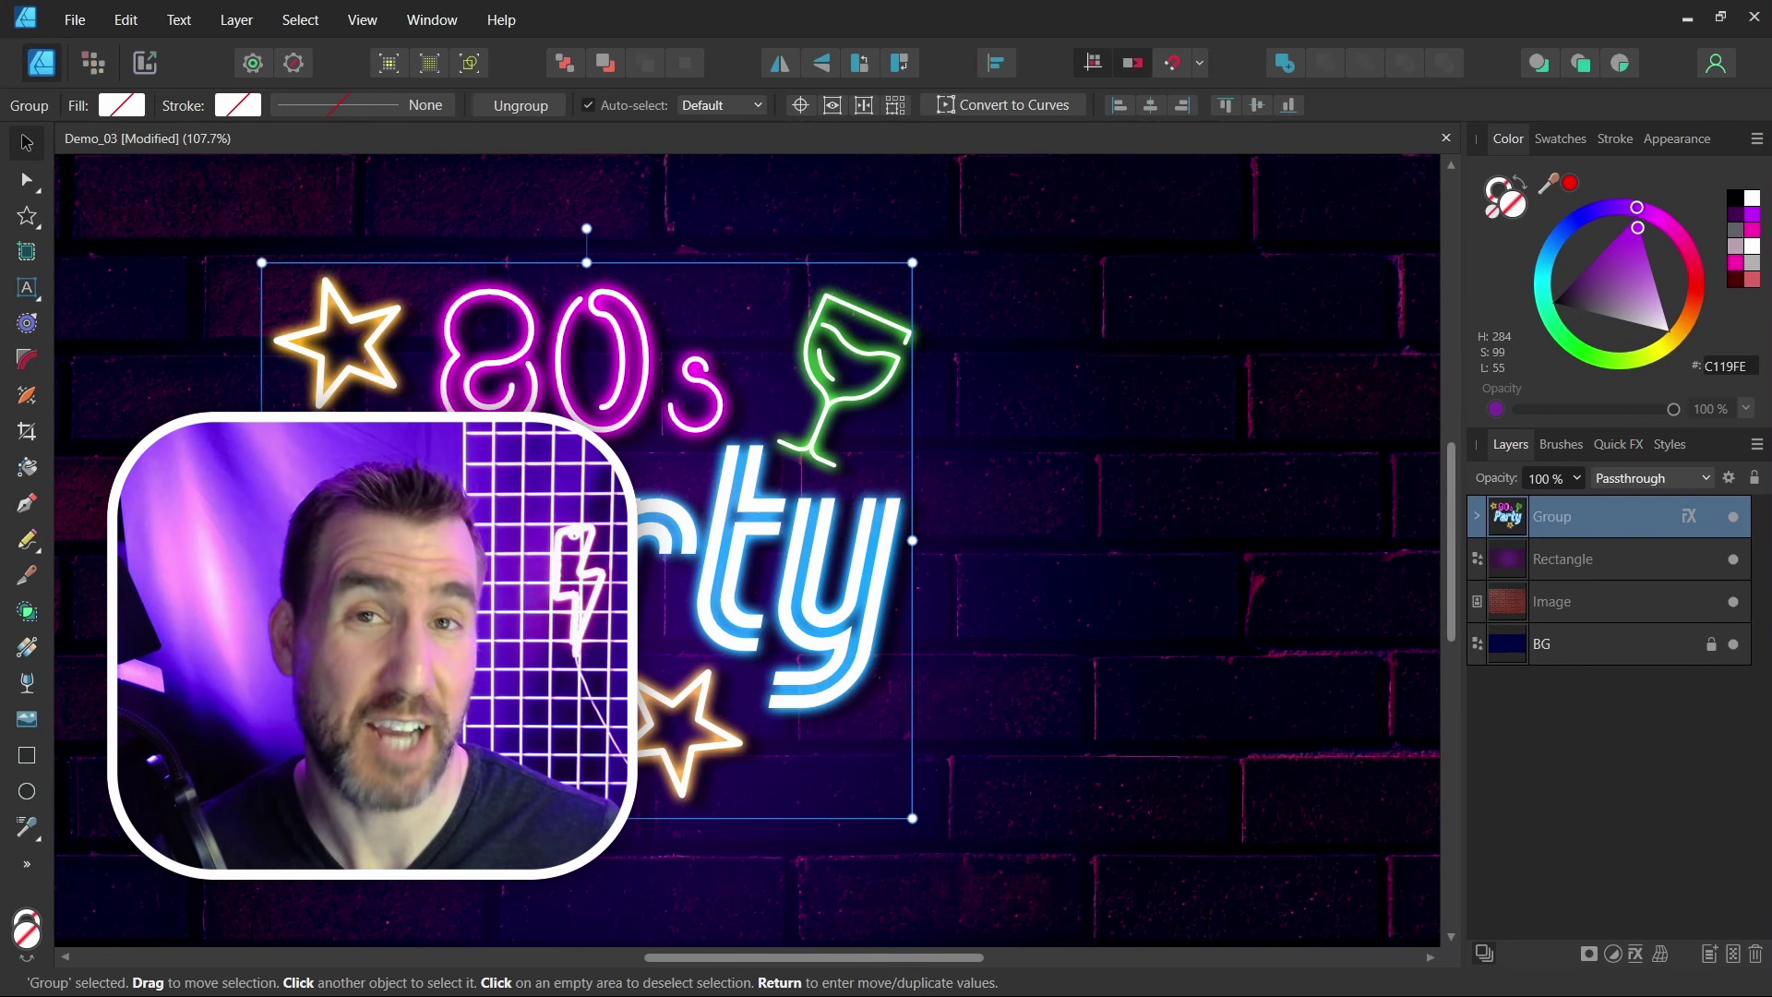